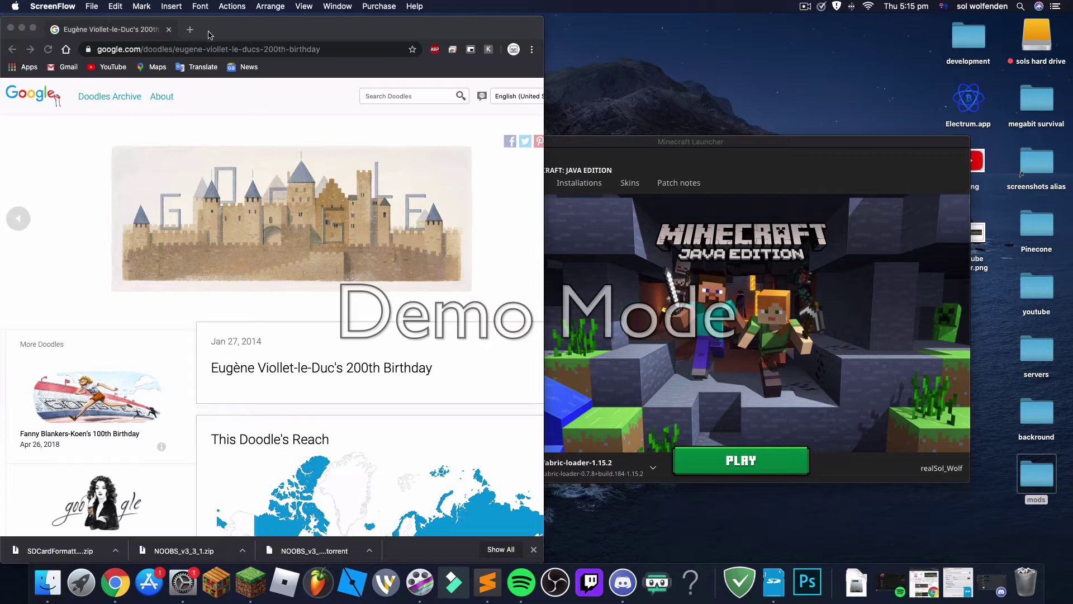
Step: Open a new empty tab and close the Google Doodle tab
{"action": "left_click", "coordinate": [191, 30]}
{"action": "left_click", "coordinate": [168, 30]}
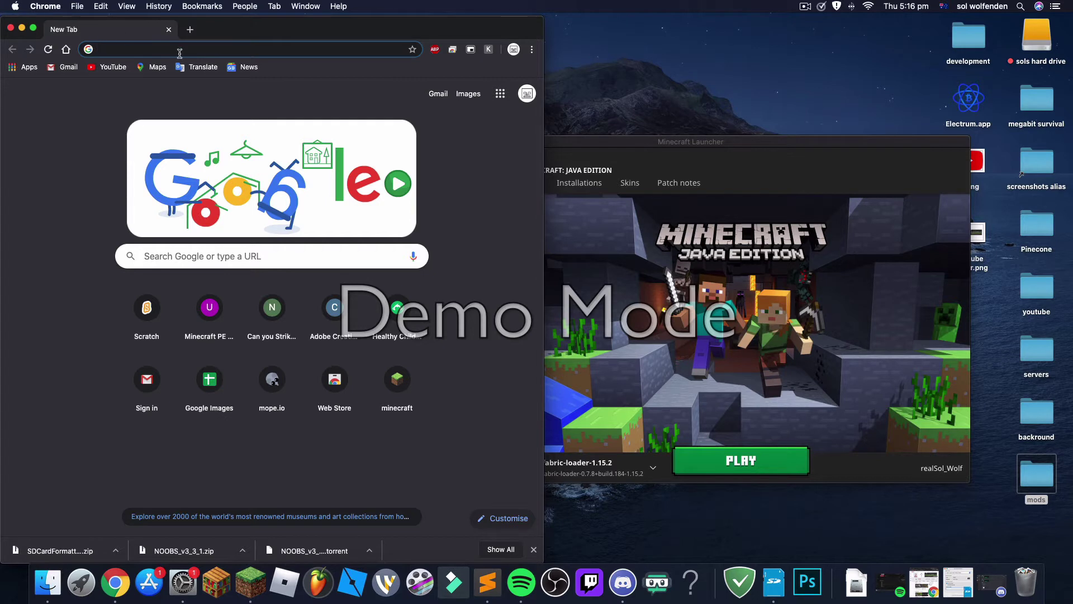
Step: Search 'fabric minecraft', go to fabricmc.net and download the Universal/.JAR installer
{"action": "type", "text": "fabri"}
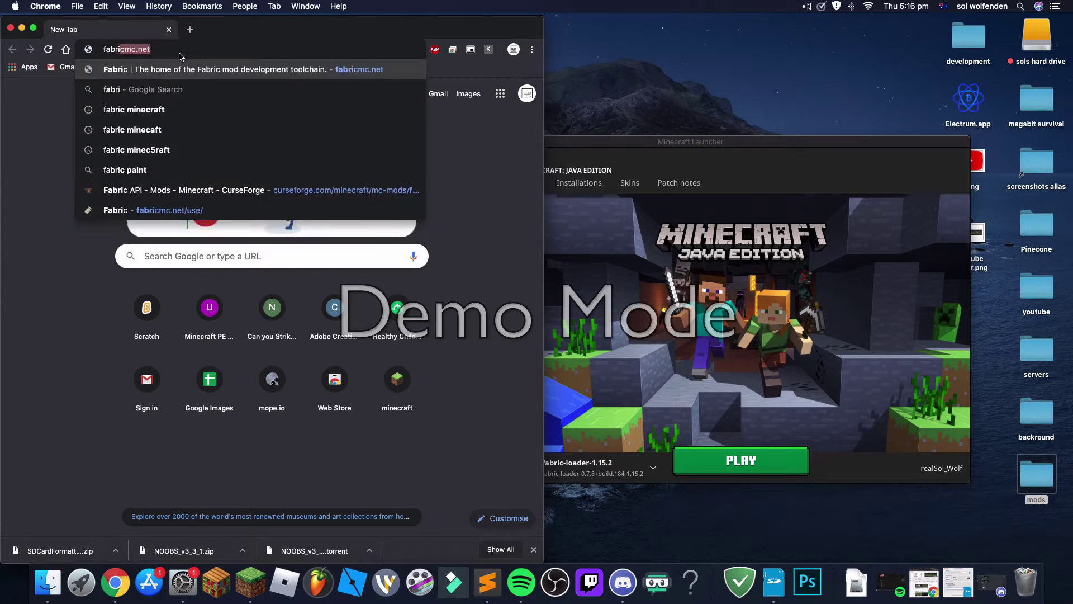
{"action": "type", "text": "c minecraft"}
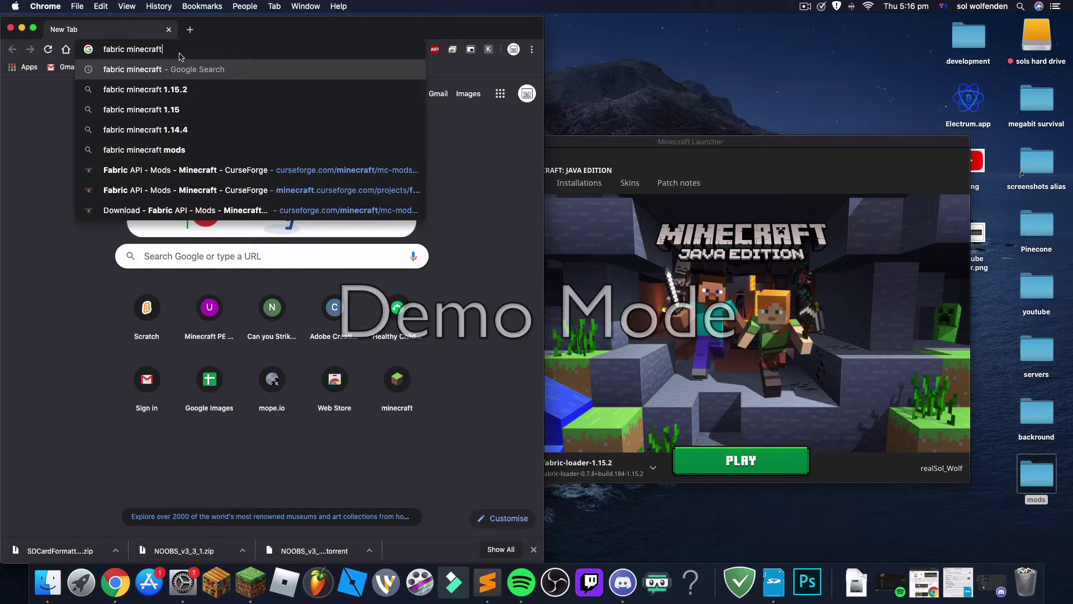
{"action": "key", "text": "Return"}
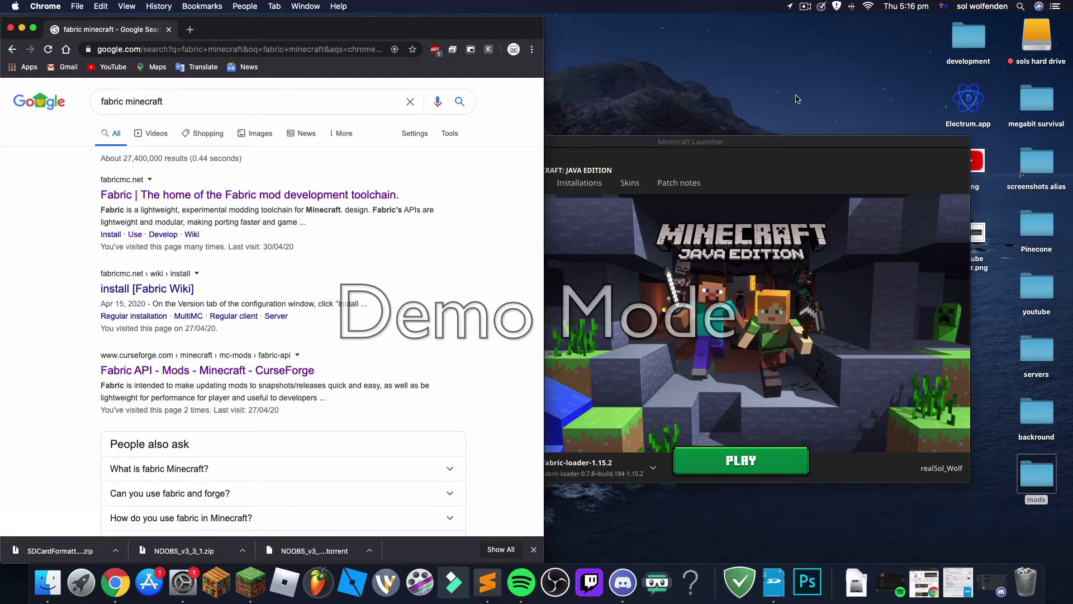
{"action": "left_click", "coordinate": [366, 194]}
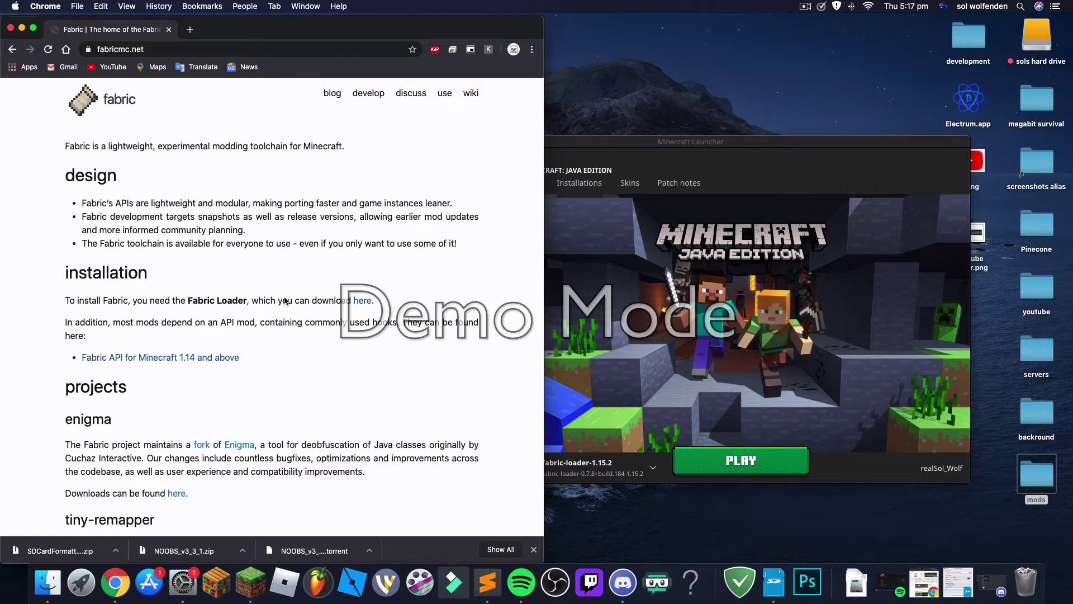
{"action": "left_click", "coordinate": [367, 304]}
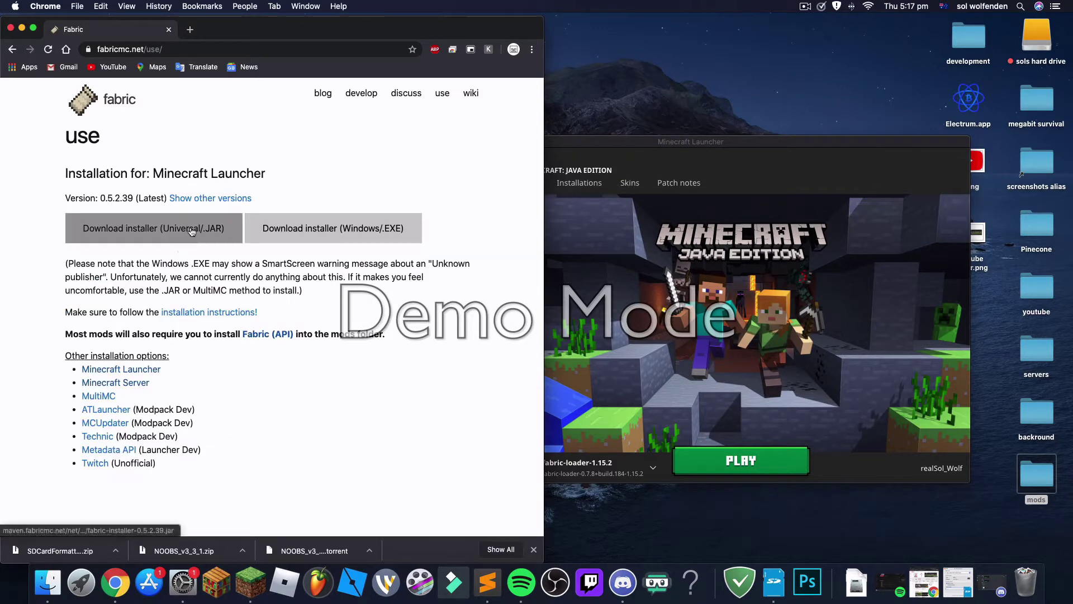
{"action": "left_click", "coordinate": [190, 241]}
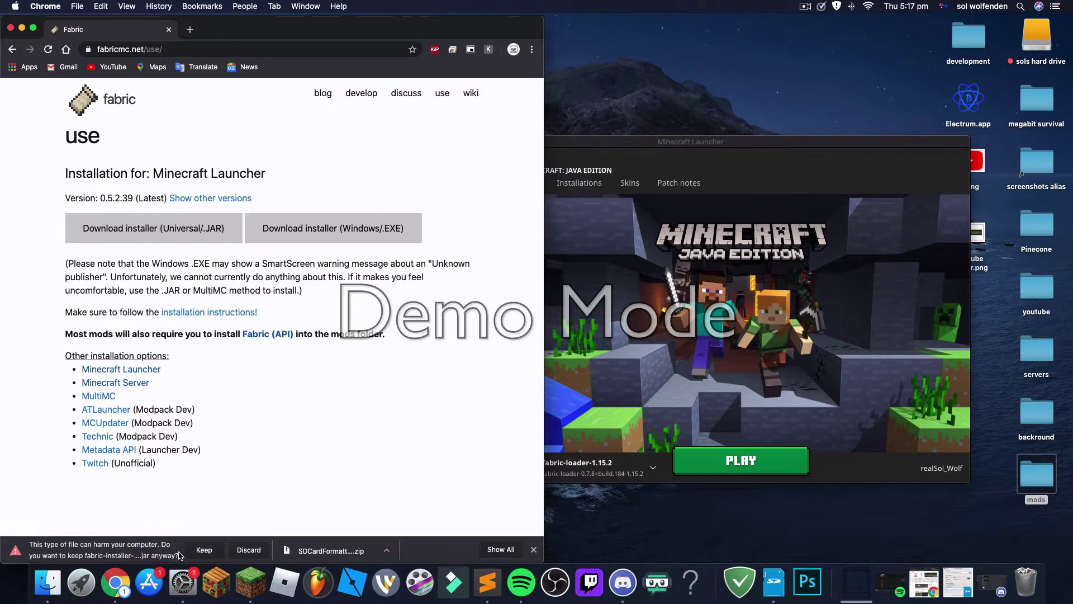
Step: Keep the Fabric installer download, place it on the desktop, and minimise the Minecraft Launcher
{"action": "left_click", "coordinate": [179, 554]}
{"action": "left_click_drag", "start_coordinate": [74, 549], "coordinate": [634, 90]}
{"action": "left_click", "coordinate": [595, 142]}
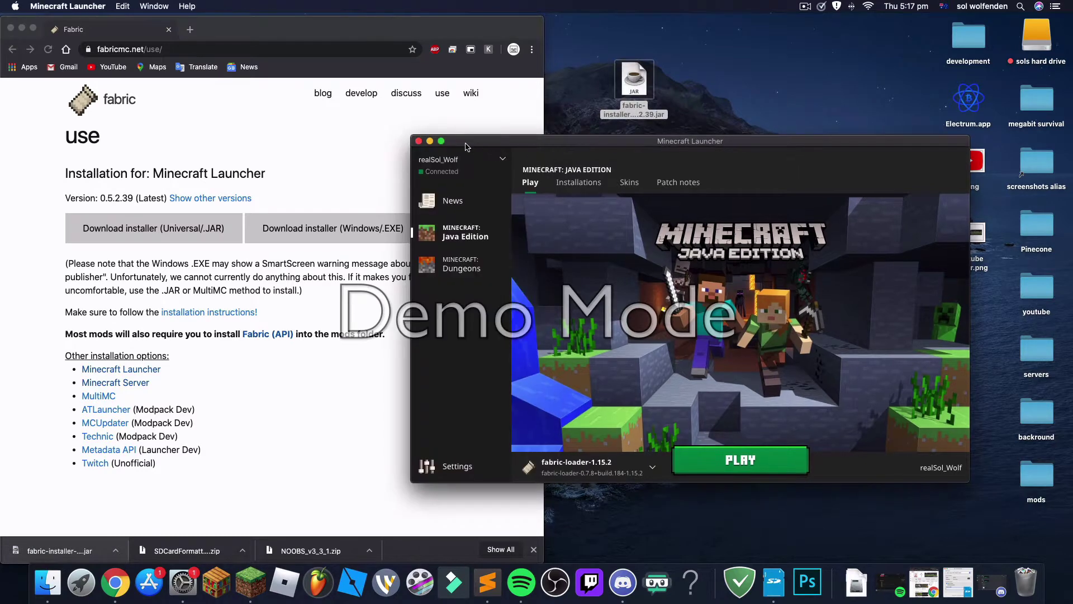
{"action": "left_click", "coordinate": [430, 142]}
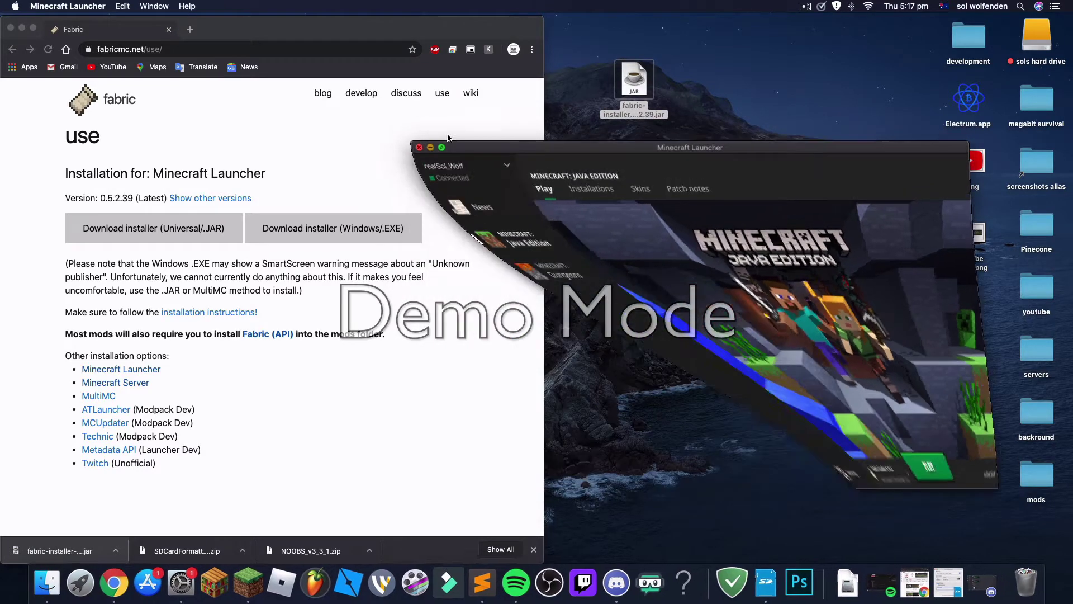
Step: Open fabric-installer-0.5.2.39.jar, overriding the unidentified-developer block through right-click Open
{"action": "left_click", "coordinate": [627, 91]}
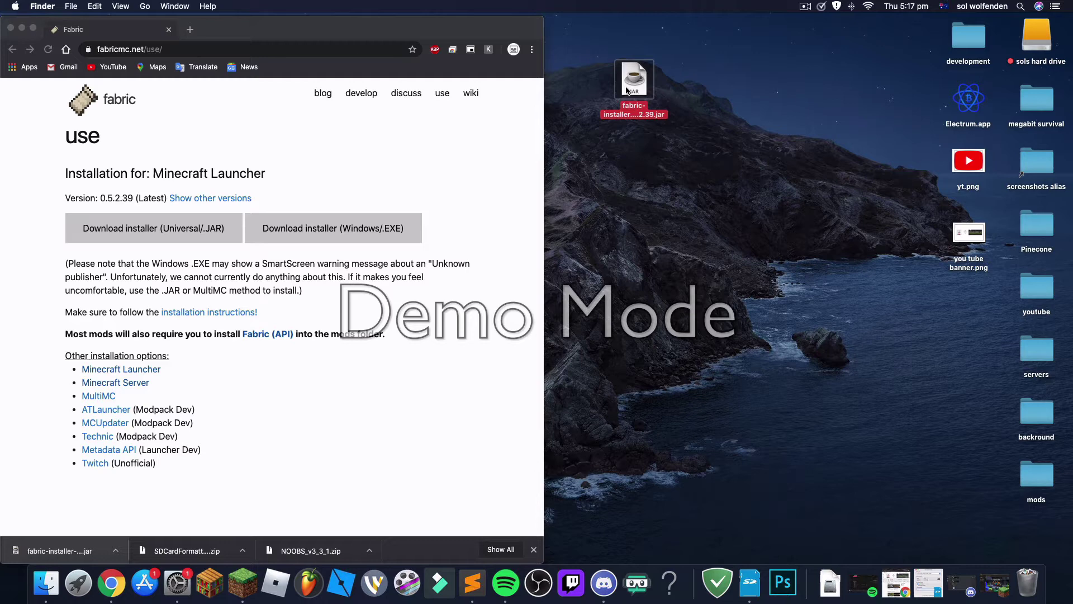
{"action": "double_click", "coordinate": [627, 90]}
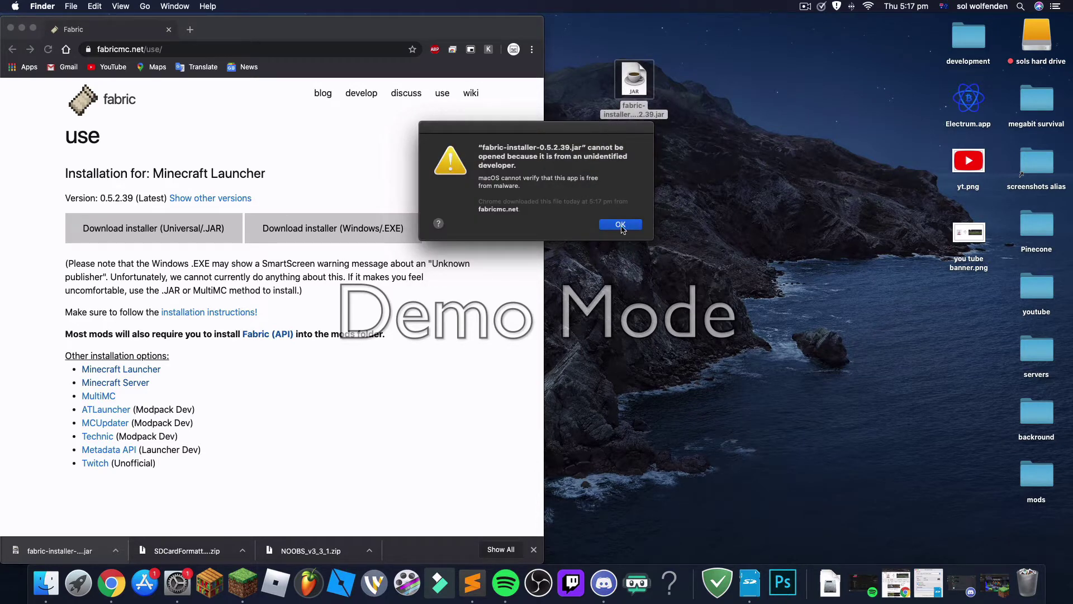
{"action": "left_click", "coordinate": [621, 224]}
{"action": "right_click", "coordinate": [644, 78]}
{"action": "mouse_move", "coordinate": [667, 95]}
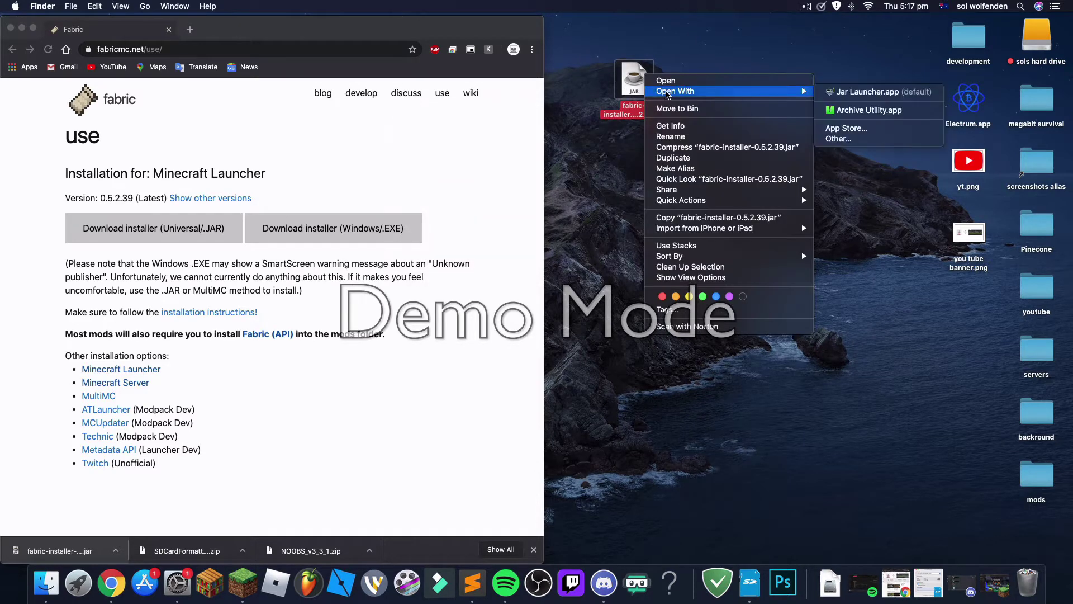
{"action": "left_click", "coordinate": [753, 79]}
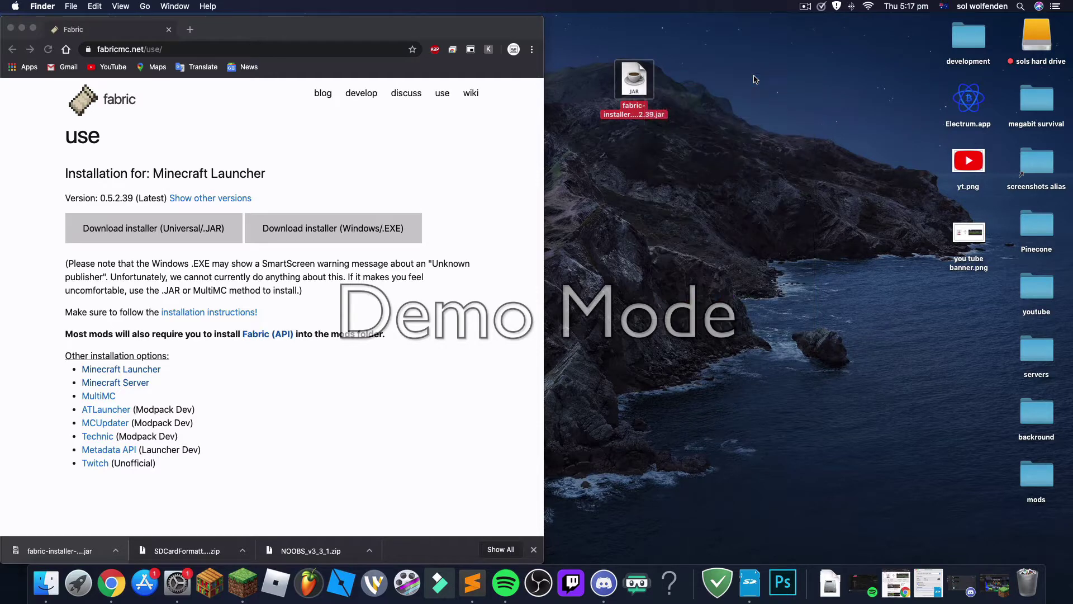
{"action": "left_click", "coordinate": [566, 236]}
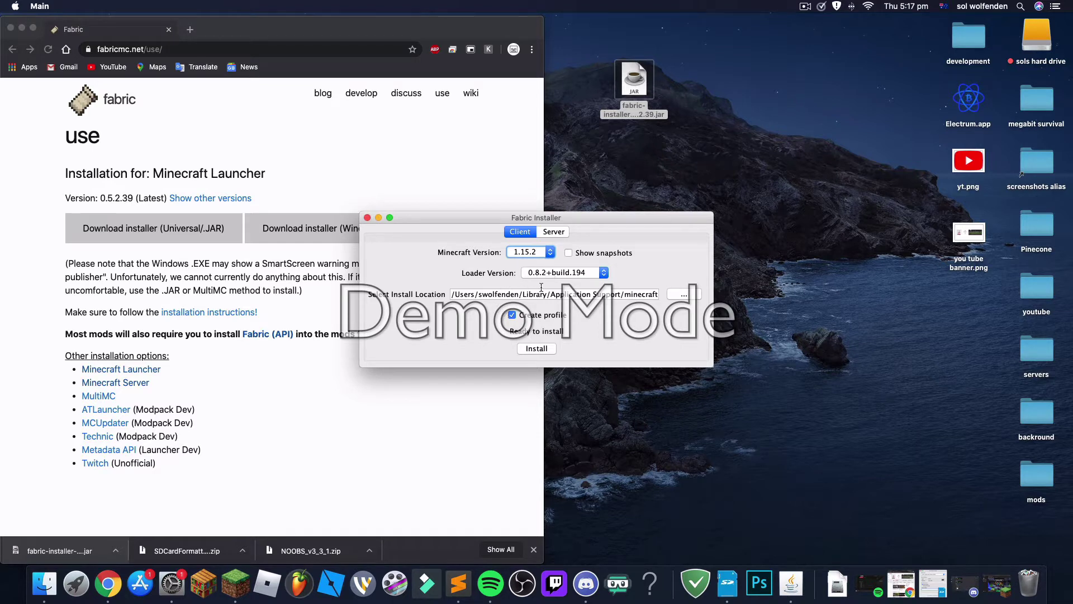
Step: Install Fabric loader 0.8.2+build.194 for Minecraft 1.15.2 with a profile, then close the installer
{"action": "left_click", "coordinate": [537, 349]}
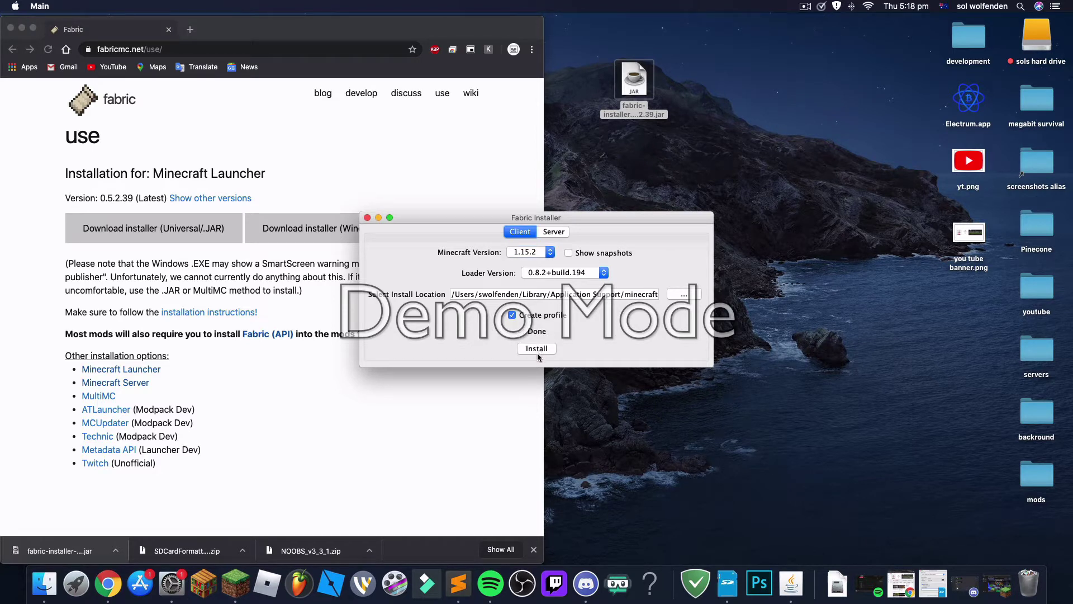
{"action": "left_click", "coordinate": [367, 217]}
Step: Launch Minecraft using the fabric-loader-1.15.2 installation and skip the ReplayMod.com login
{"action": "left_click", "coordinate": [249, 581]}
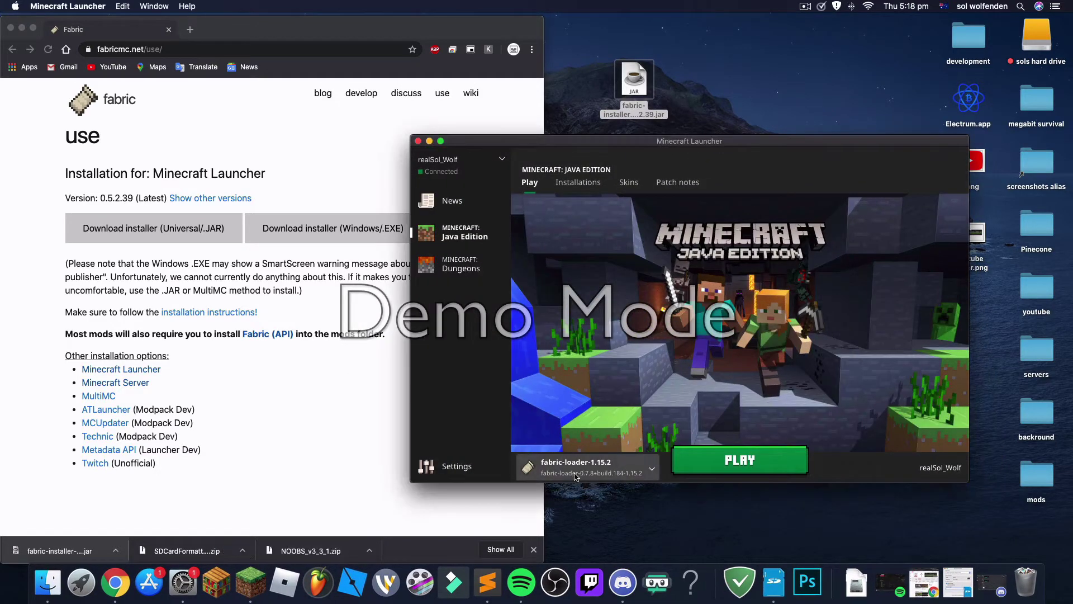
{"action": "left_click", "coordinate": [594, 470]}
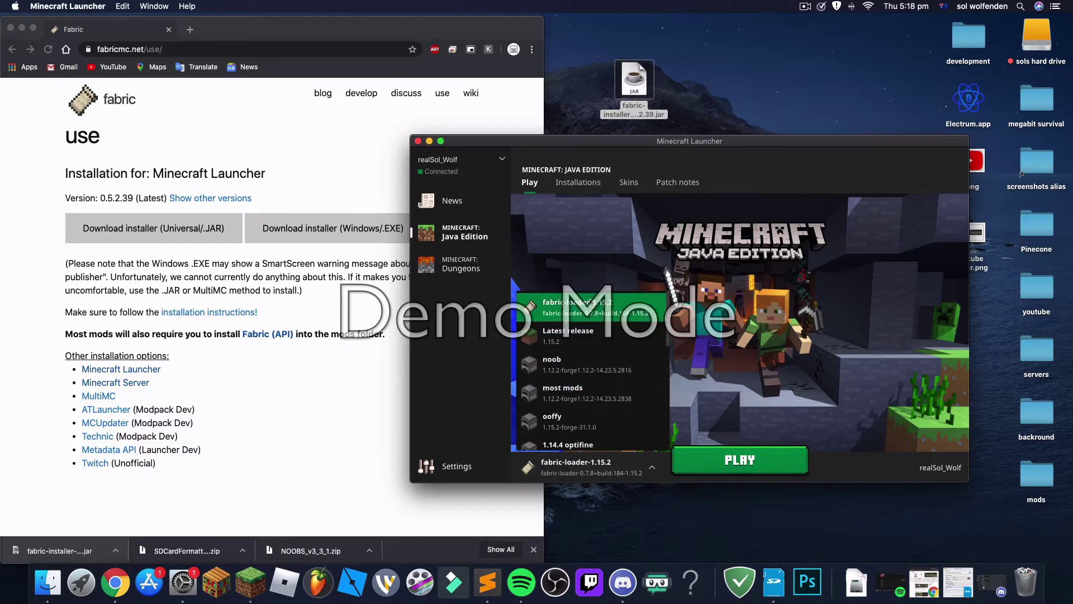
{"action": "left_click", "coordinate": [592, 307]}
{"action": "left_click", "coordinate": [707, 469]}
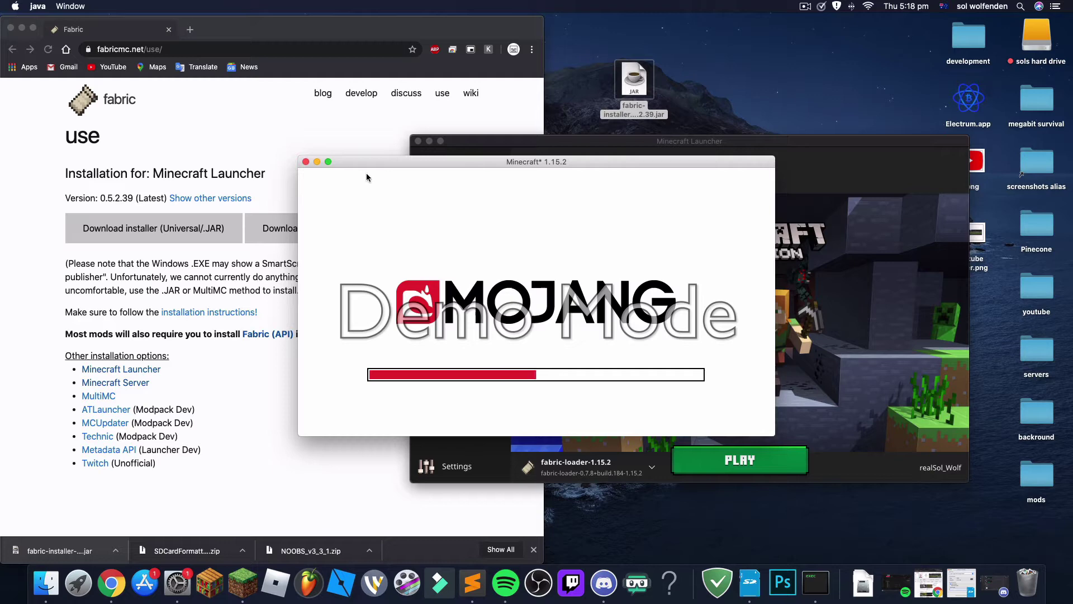
{"action": "left_click_drag", "start_coordinate": [371, 164], "coordinate": [293, 143]}
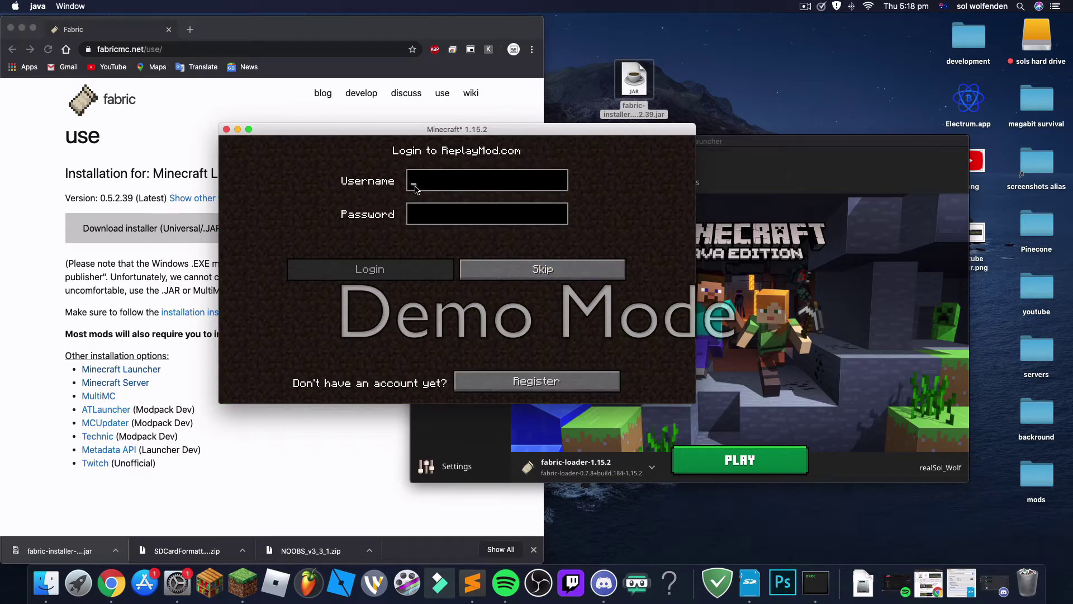
{"action": "left_click", "coordinate": [505, 270]}
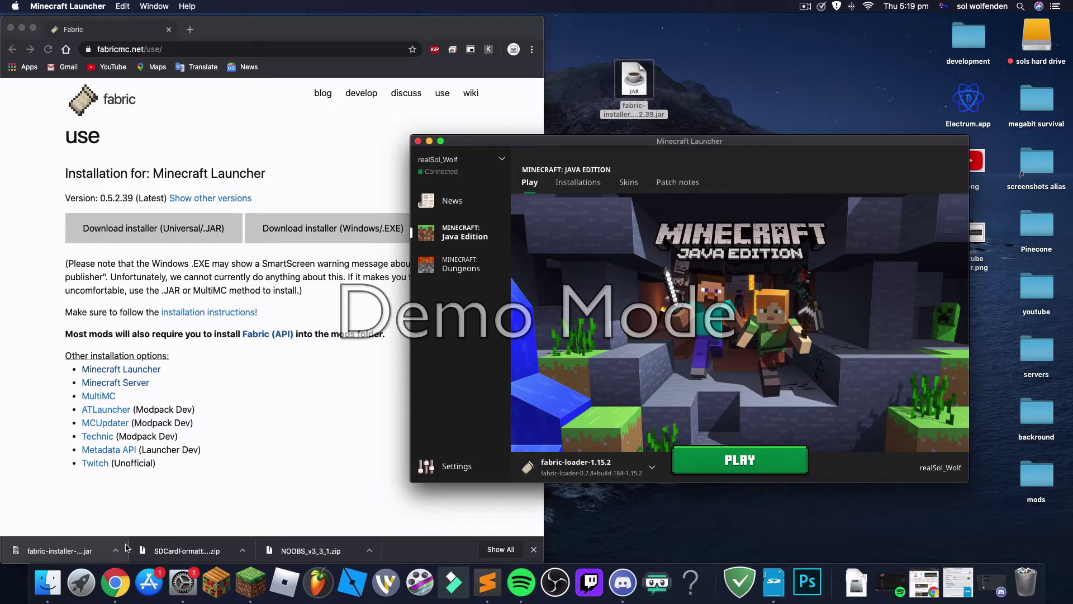
Step: Open the minecraft game folder in a new full-screen Finder window via Go to Folder
{"action": "left_click", "coordinate": [48, 583]}
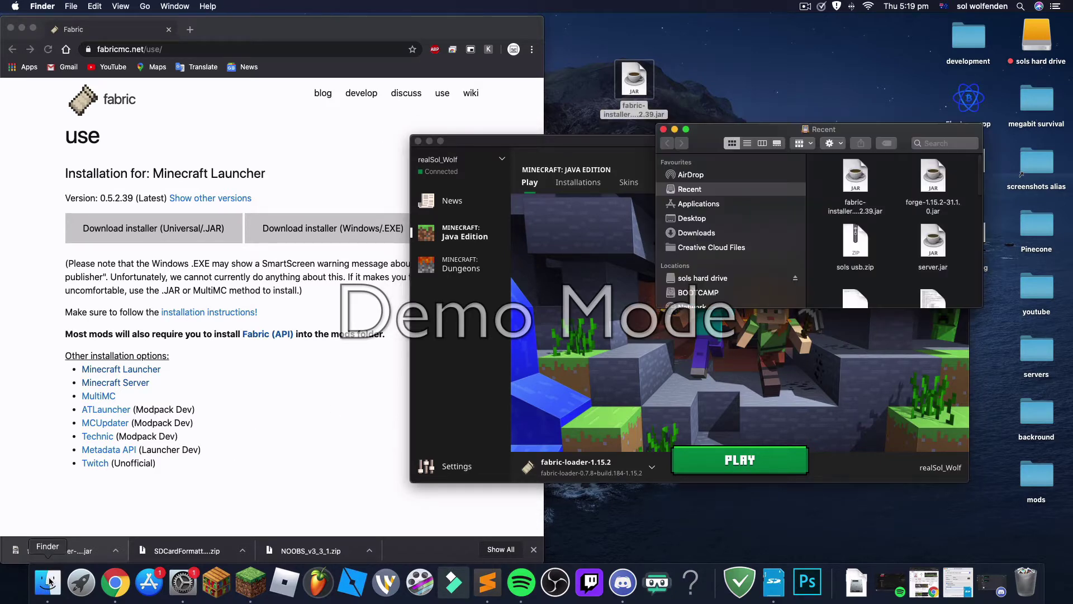
{"action": "left_click", "coordinate": [49, 581]}
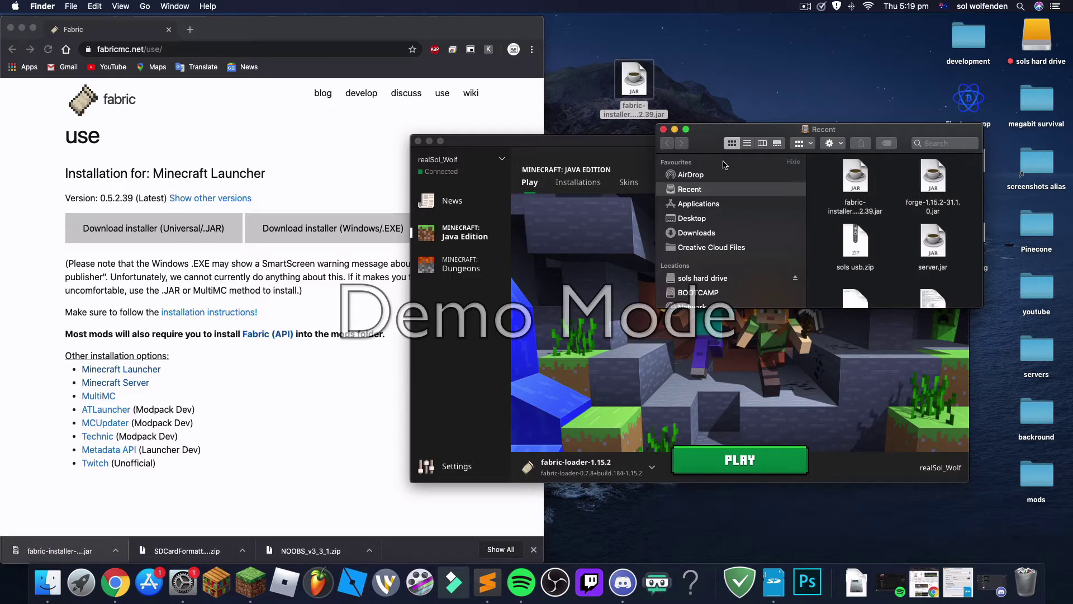
{"action": "key", "text": "super+shift+g"}
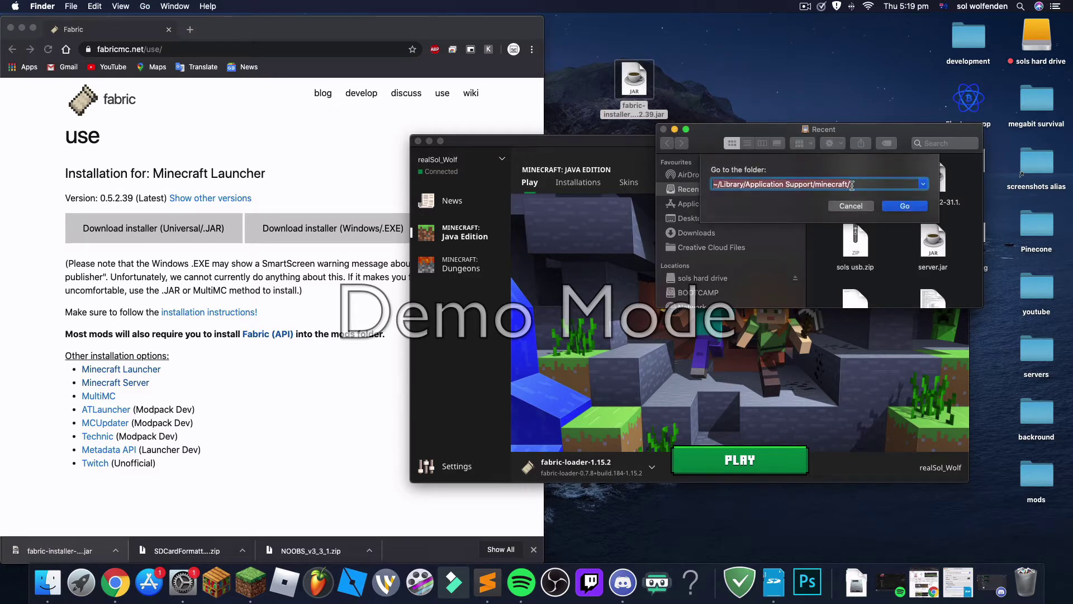
{"action": "left_click", "coordinate": [856, 184]}
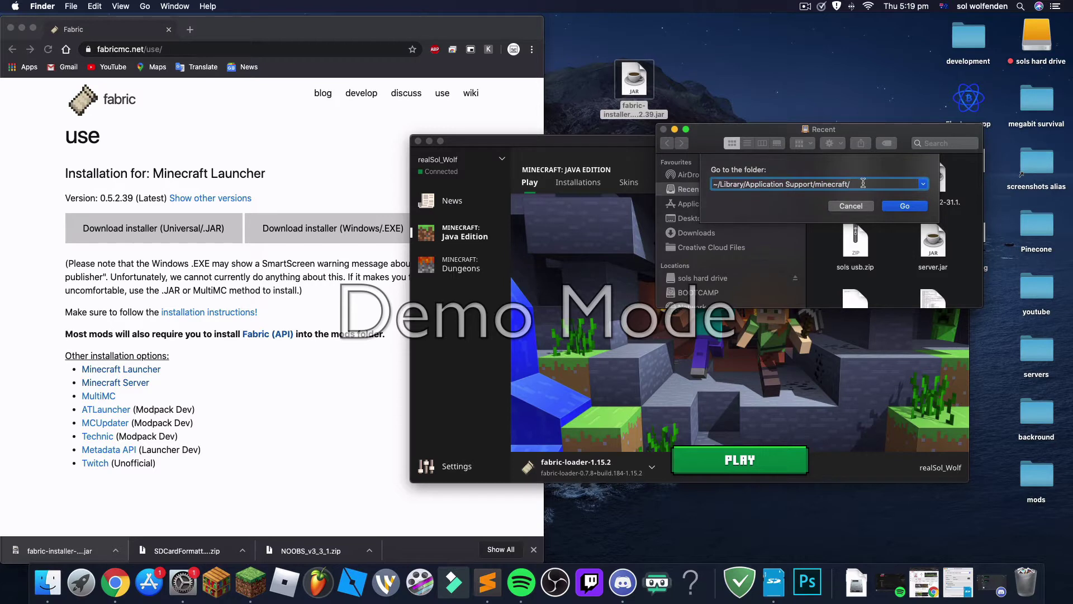
{"action": "left_click", "coordinate": [902, 207]}
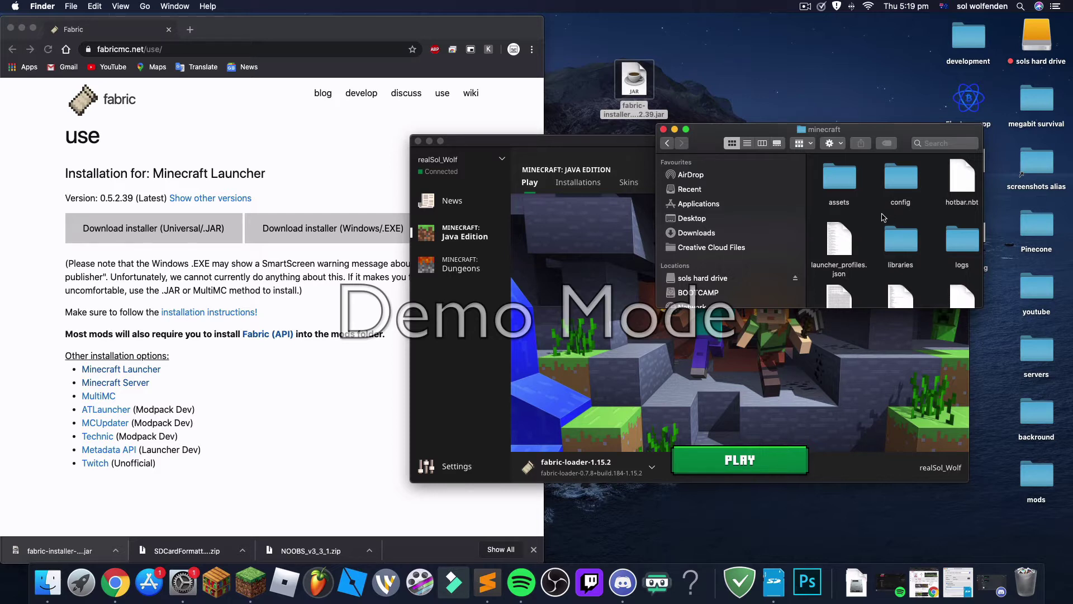
{"action": "scroll", "coordinate": [895, 220], "scroll_direction": "down", "scroll_amount": 1}
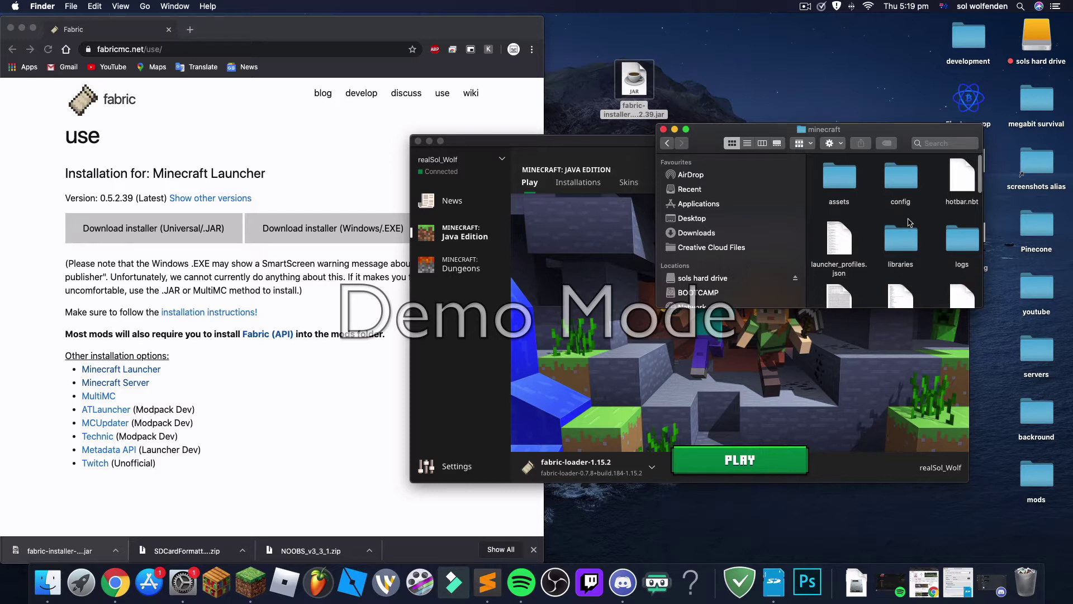
{"action": "left_click", "coordinate": [687, 129]}
Step: Open the mods folder, move its window top-right, and select the fabric-api and replaymod jars
{"action": "left_click", "coordinate": [363, 114]}
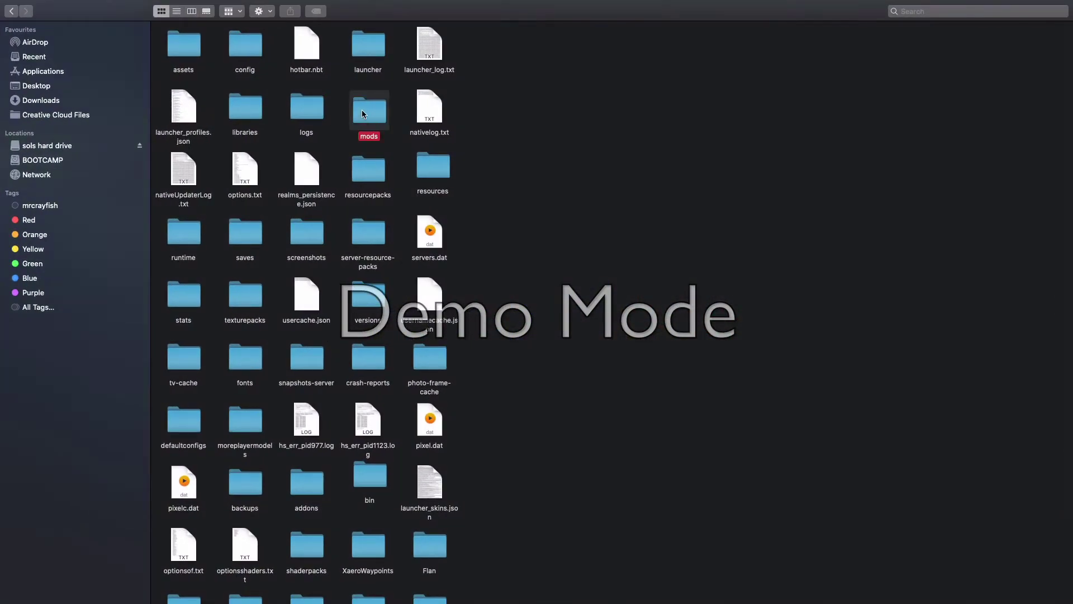
{"action": "double_click", "coordinate": [362, 114]}
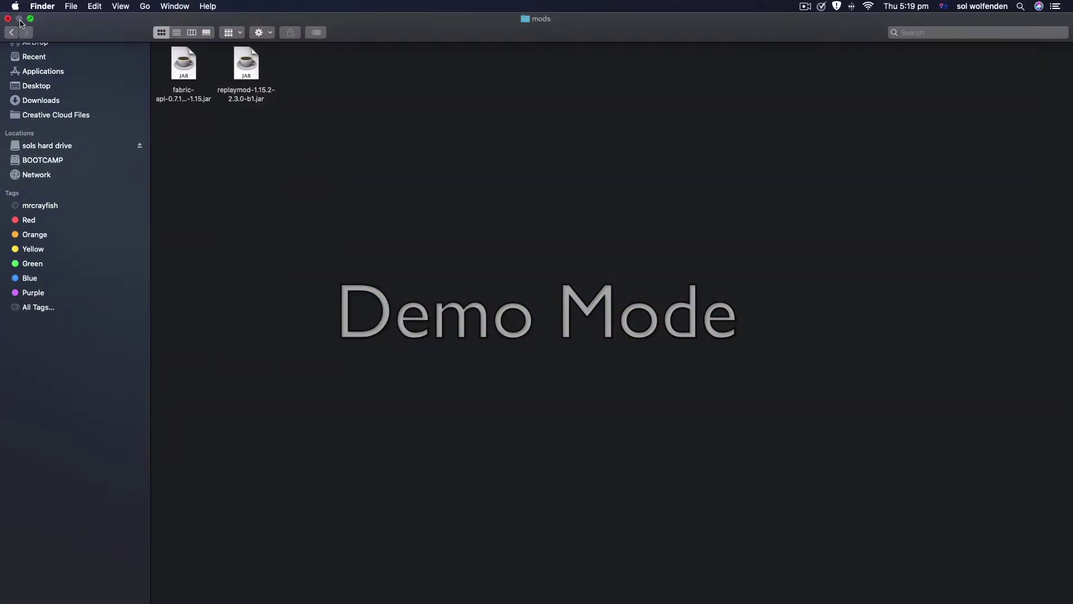
{"action": "left_click", "coordinate": [31, 18]}
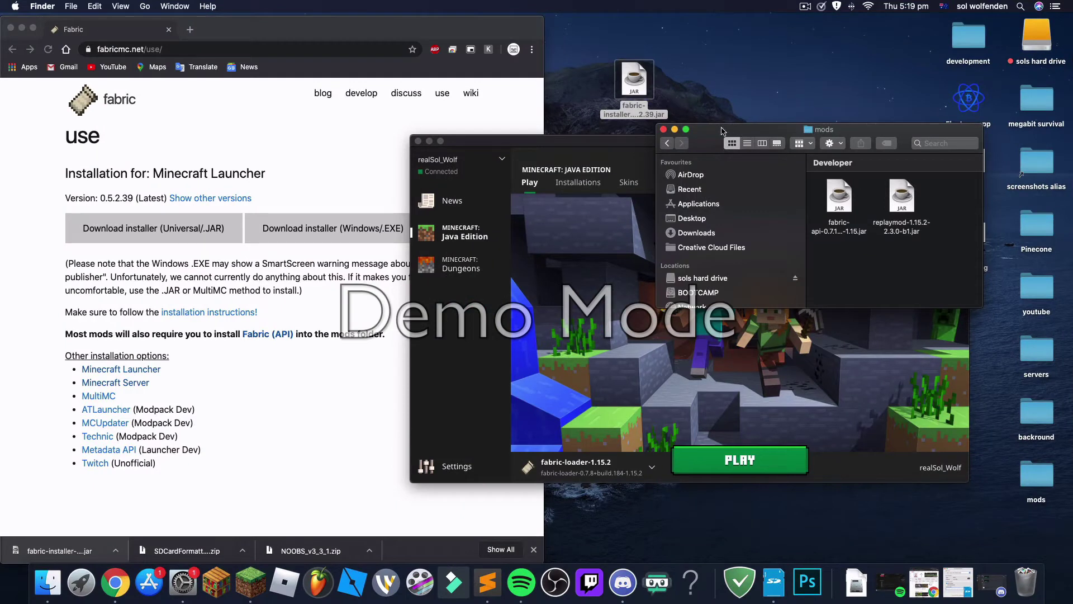
{"action": "left_click_drag", "start_coordinate": [721, 130], "coordinate": [821, 21]}
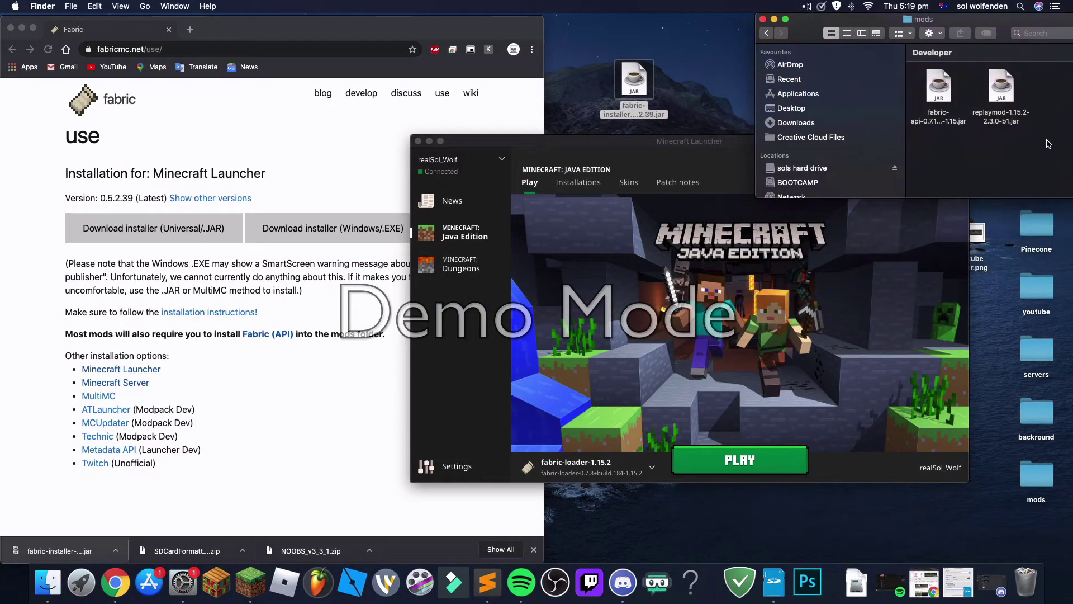
{"action": "left_click_drag", "start_coordinate": [1048, 143], "coordinate": [1006, 134]}
Step: Minimise the mods window and search Google for 'replaymod' in a new tab
{"action": "left_click", "coordinate": [774, 19]}
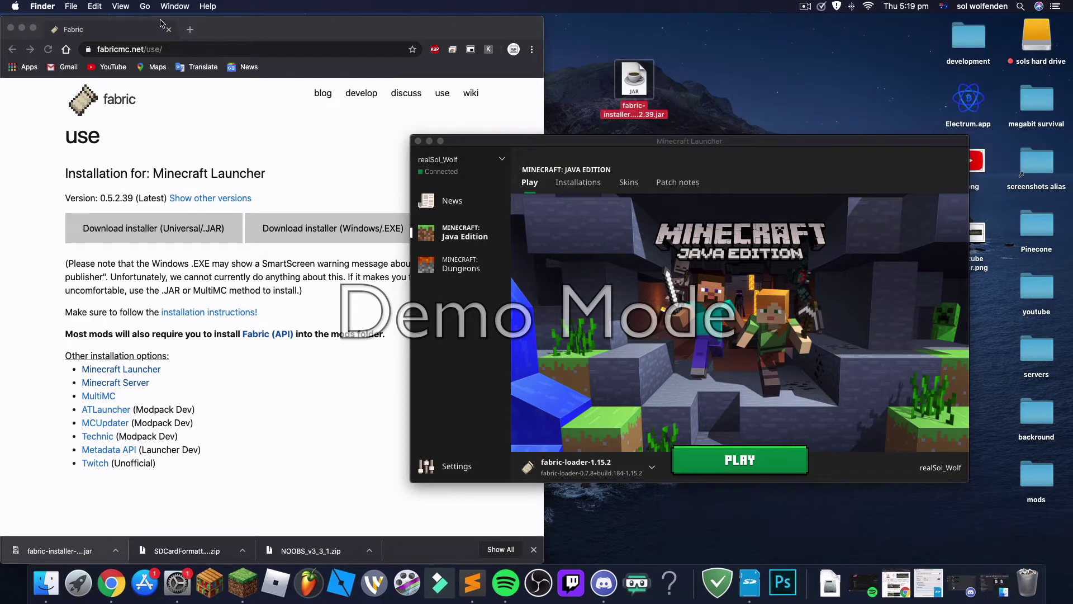
{"action": "left_click", "coordinate": [195, 34]}
{"action": "left_click", "coordinate": [194, 34]}
{"action": "type", "text": "re"}
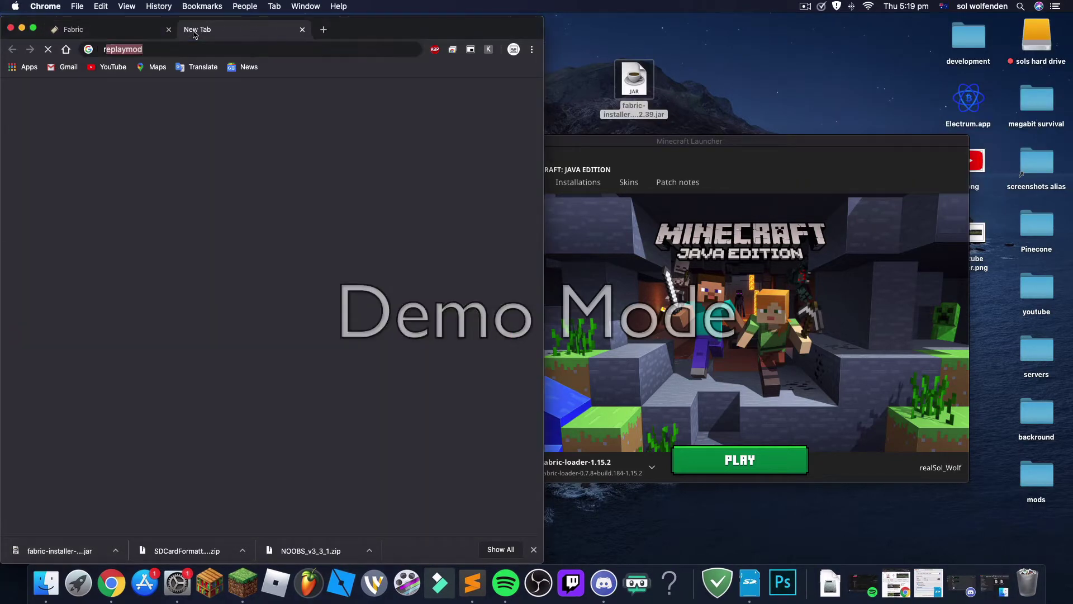
{"action": "type", "text": "playmod"}
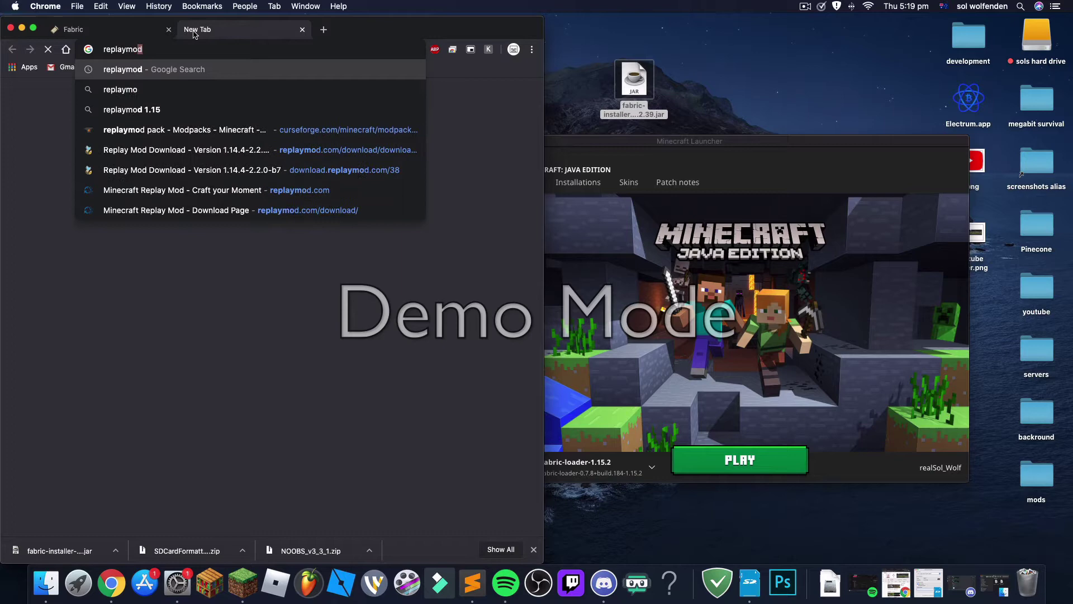
{"action": "key", "text": "Return"}
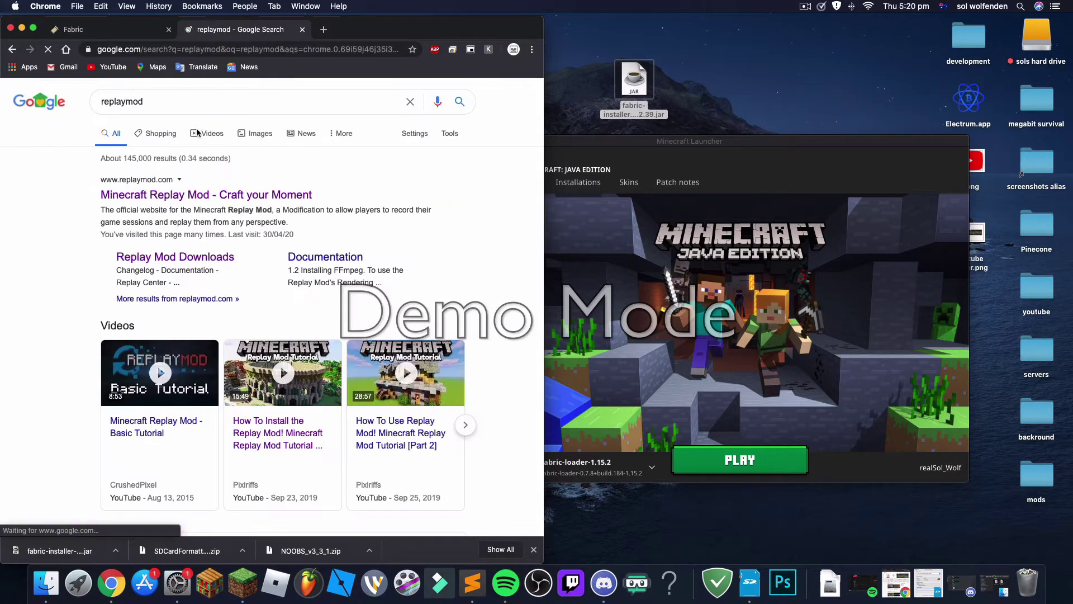
Step: On replaymod.com, go to Downloads and request the Mirror download for 1.15.2
{"action": "left_click", "coordinate": [182, 194]}
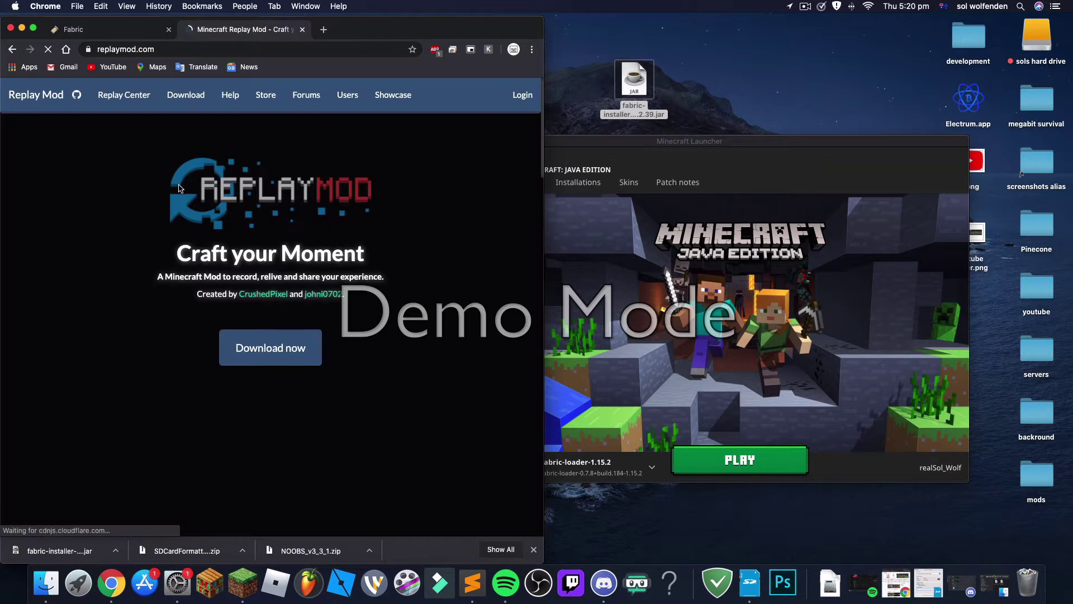
{"action": "left_click", "coordinate": [255, 349]}
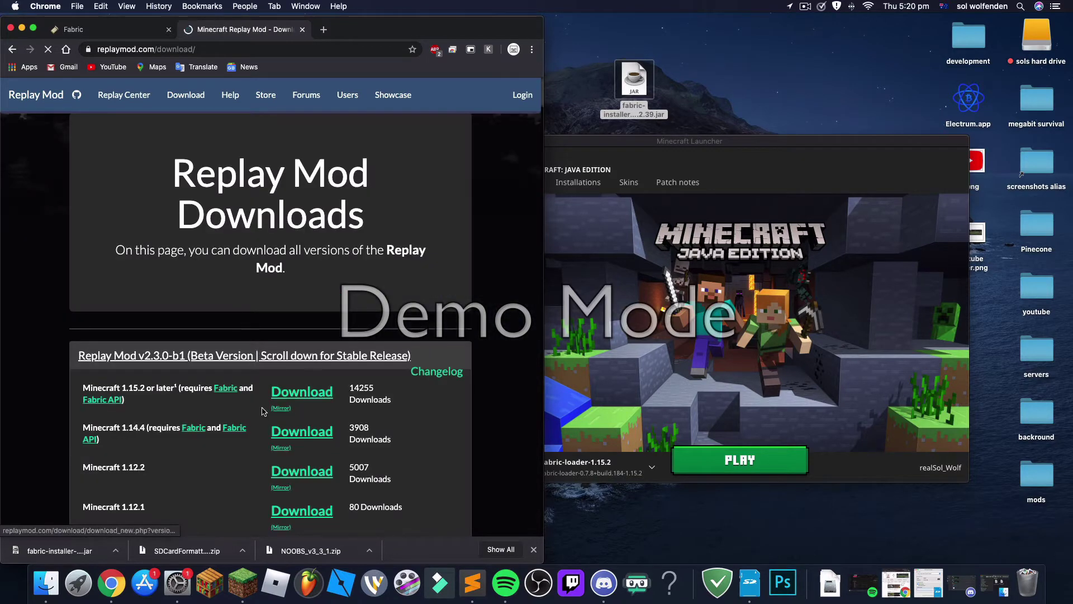
{"action": "scroll", "coordinate": [265, 413], "scroll_direction": "down", "scroll_amount": 3}
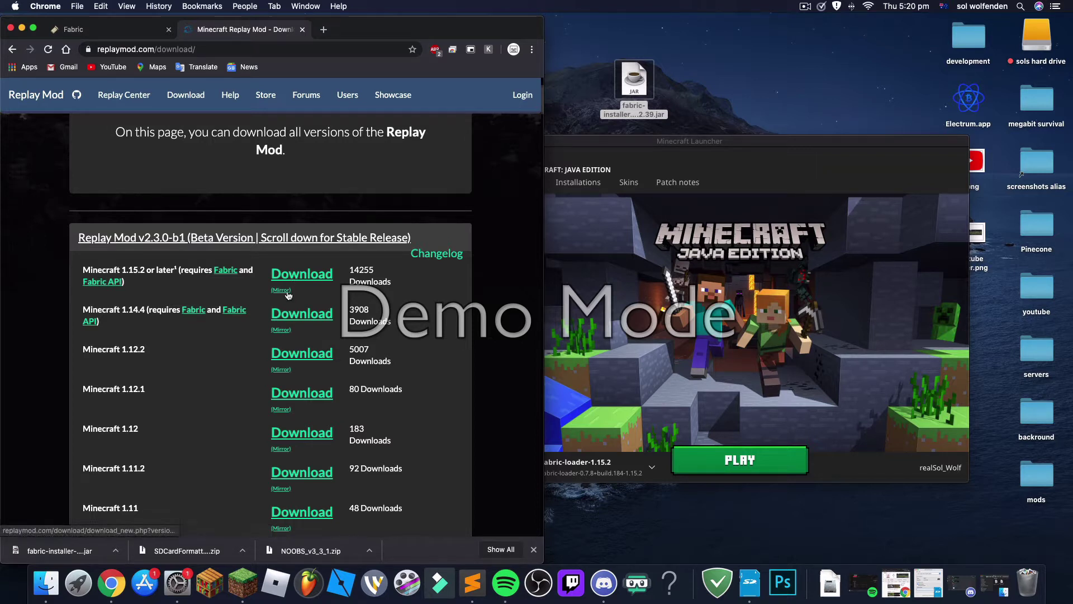
{"action": "left_click", "coordinate": [287, 291]}
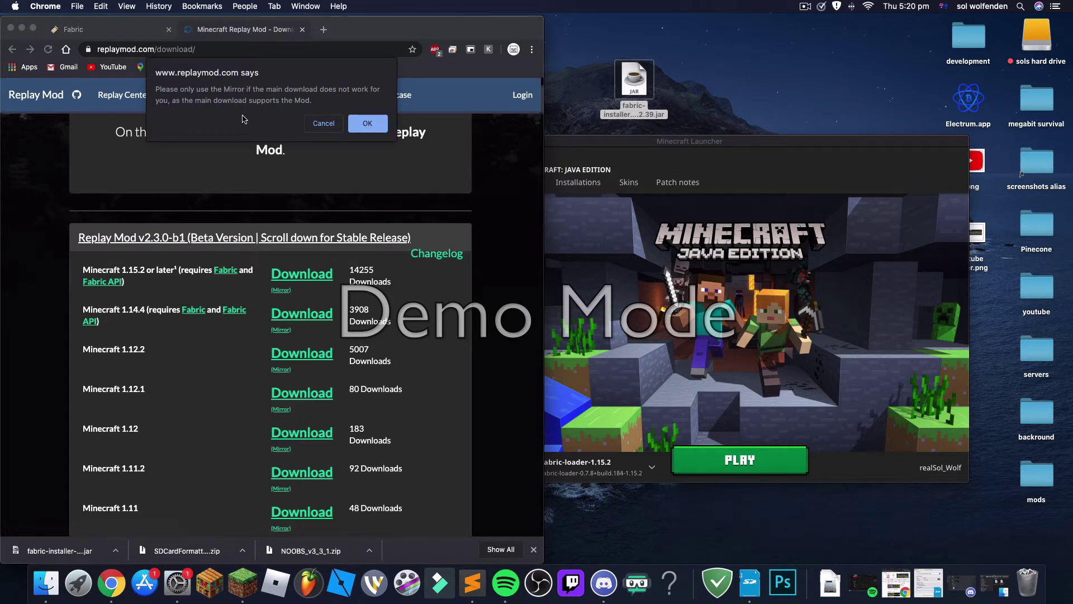
Step: Keep replaymod-1.15.2-2.3.0-b1.jar on the desktop and move the Fabric installer jar to the Bin
{"action": "left_click", "coordinate": [367, 123]}
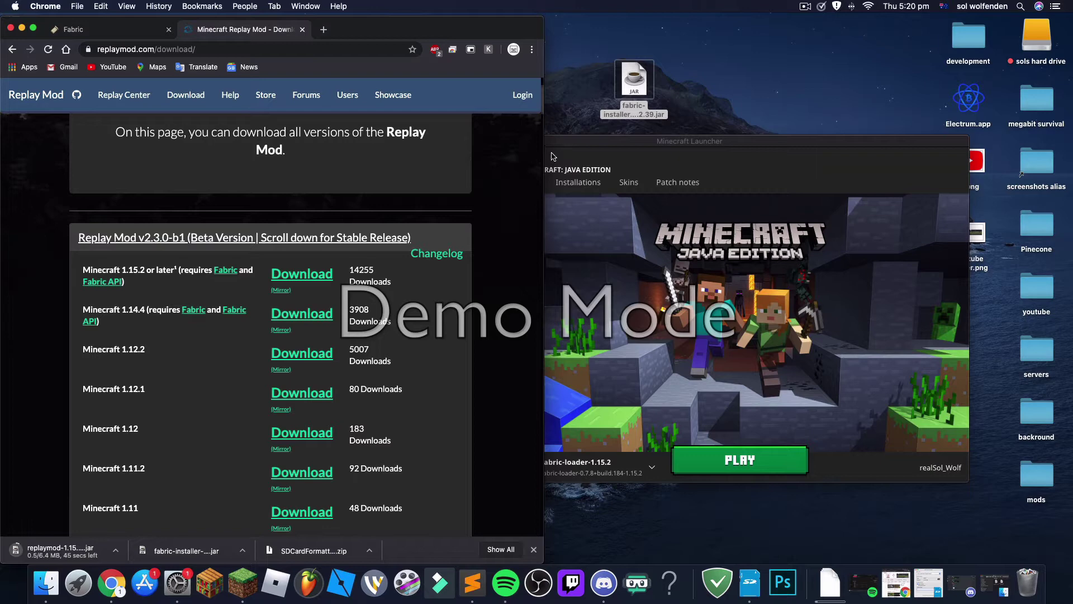
{"action": "left_click", "coordinate": [592, 180]}
{"action": "left_click", "coordinate": [436, 140]}
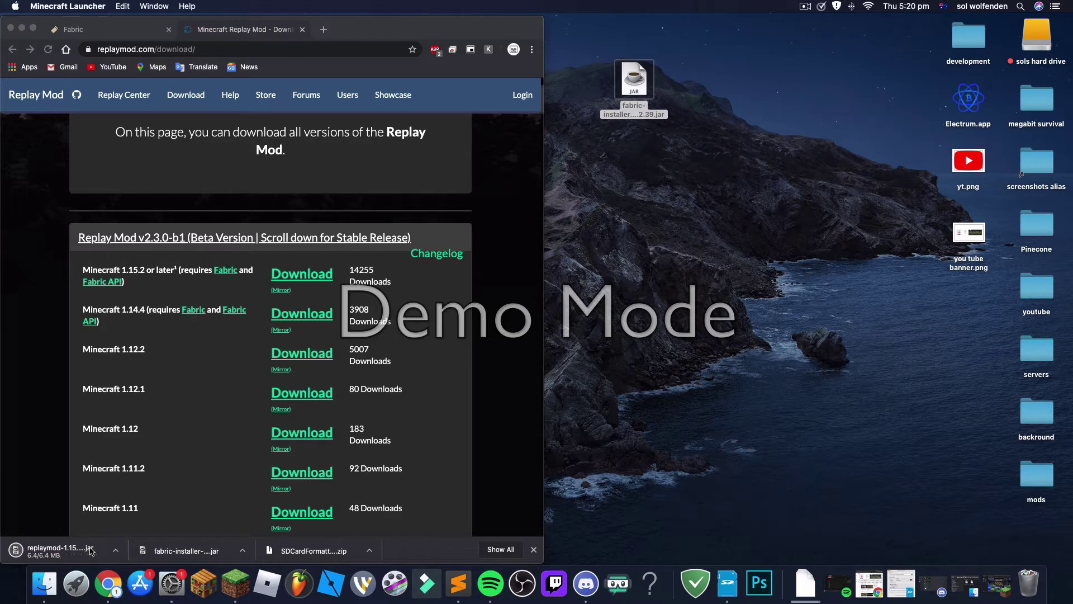
{"action": "left_click", "coordinate": [208, 552]}
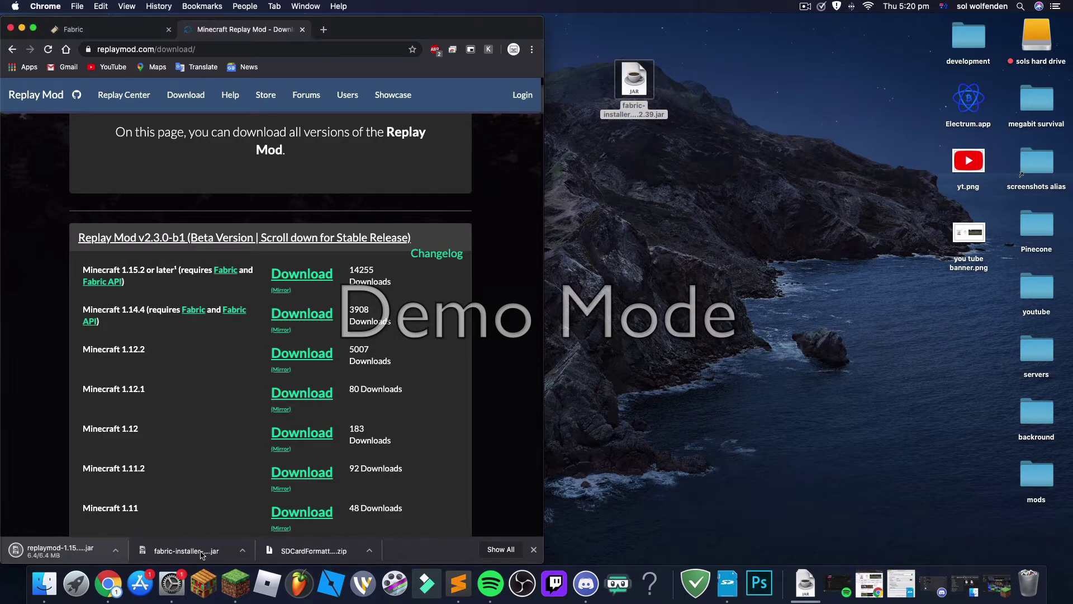
{"action": "left_click_drag", "start_coordinate": [34, 550], "coordinate": [754, 223]}
{"action": "left_click_drag", "start_coordinate": [630, 89], "coordinate": [1025, 581]}
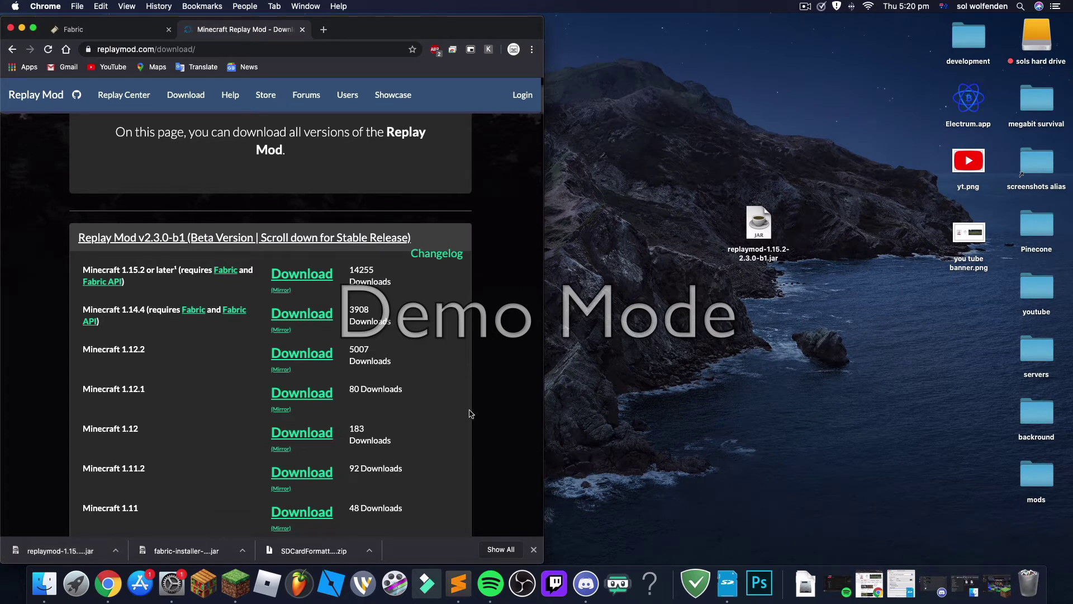
Step: Search Google for 'fabric api' and open its CurseForge page
{"action": "left_click", "coordinate": [321, 29]}
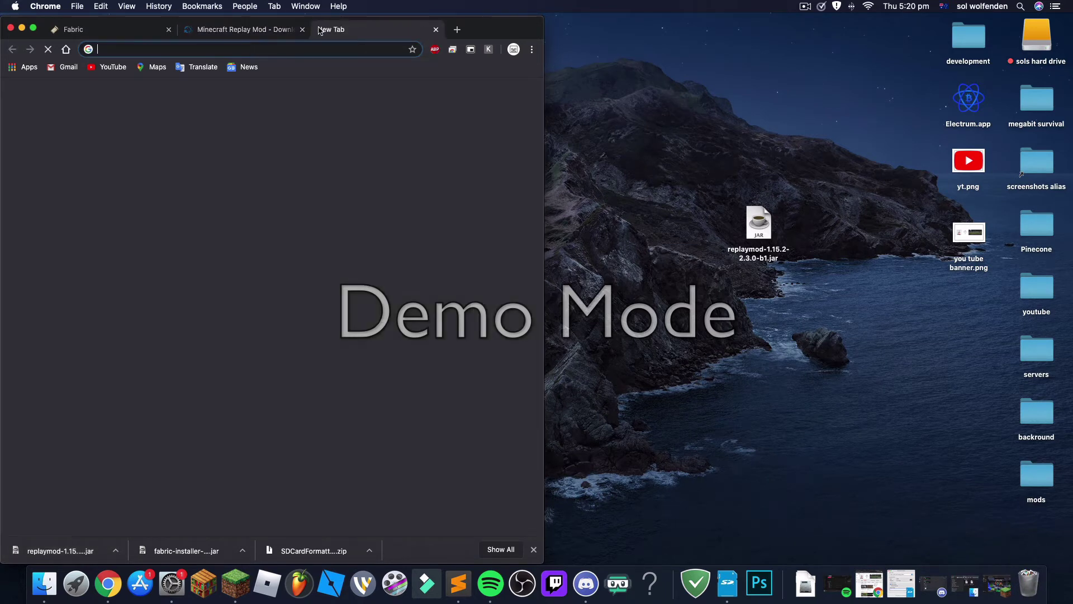
{"action": "type", "text": "fabric"}
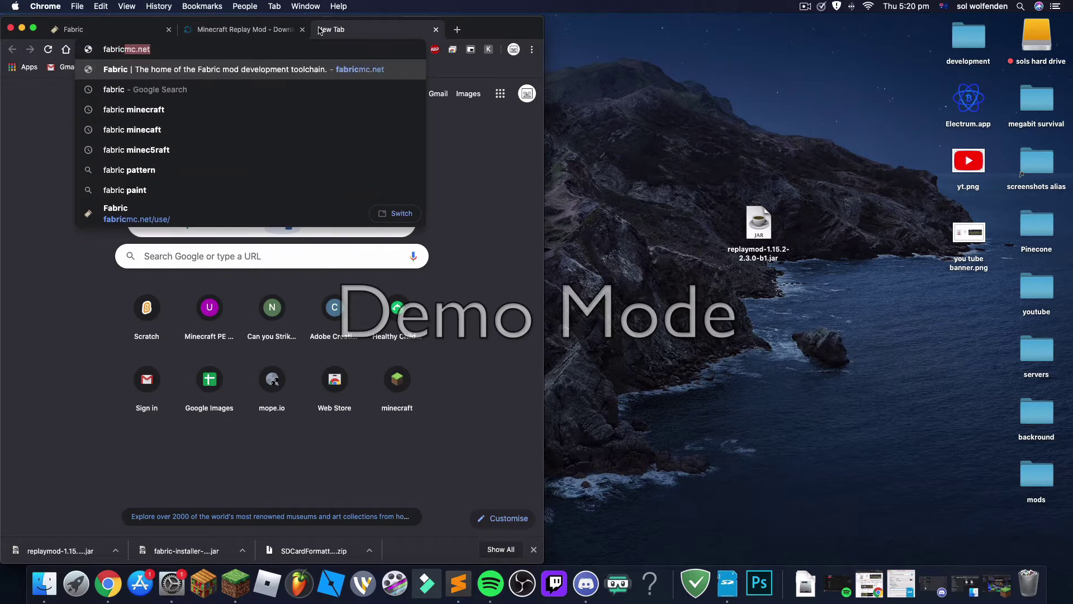
{"action": "type", "text": " api"}
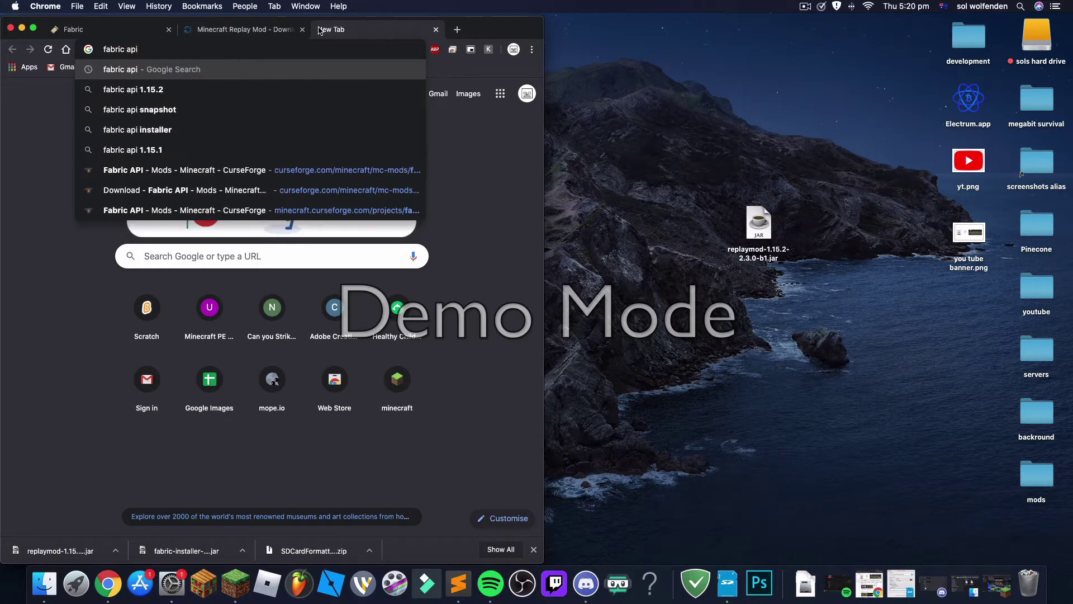
{"action": "key", "text": "Return"}
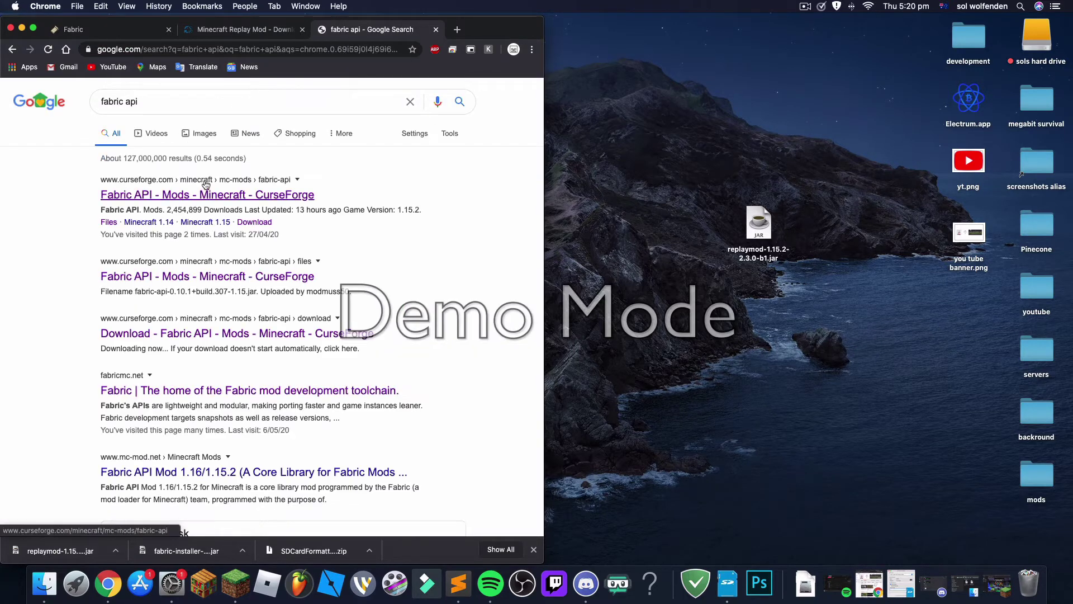
{"action": "left_click", "coordinate": [164, 196]}
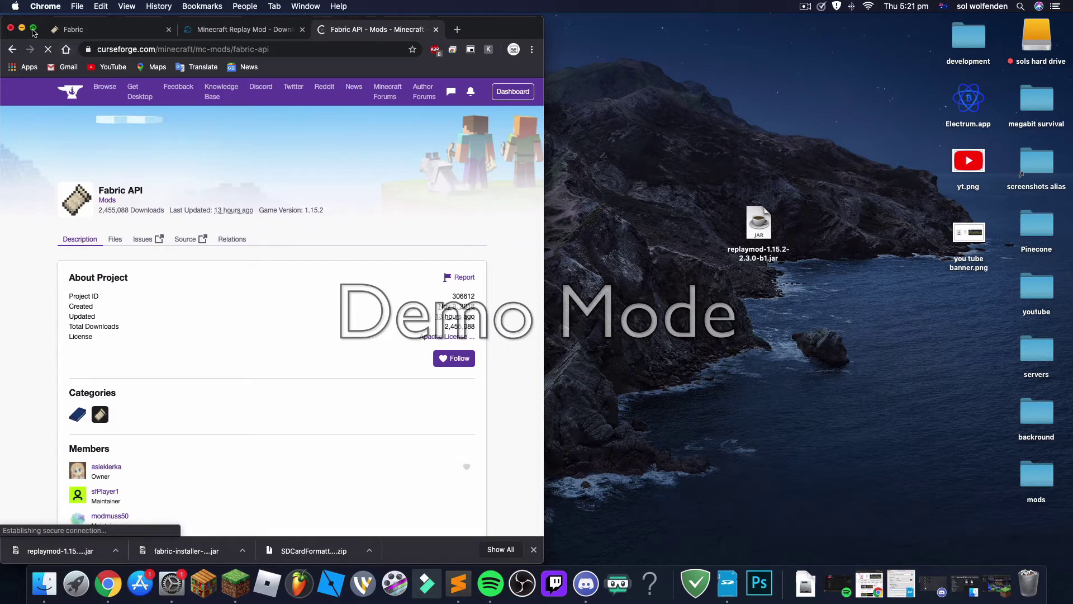
Step: Download the fabric-api-0.10 jar for Minecraft 1.15 and keep it despite the warning
{"action": "left_click", "coordinate": [33, 28]}
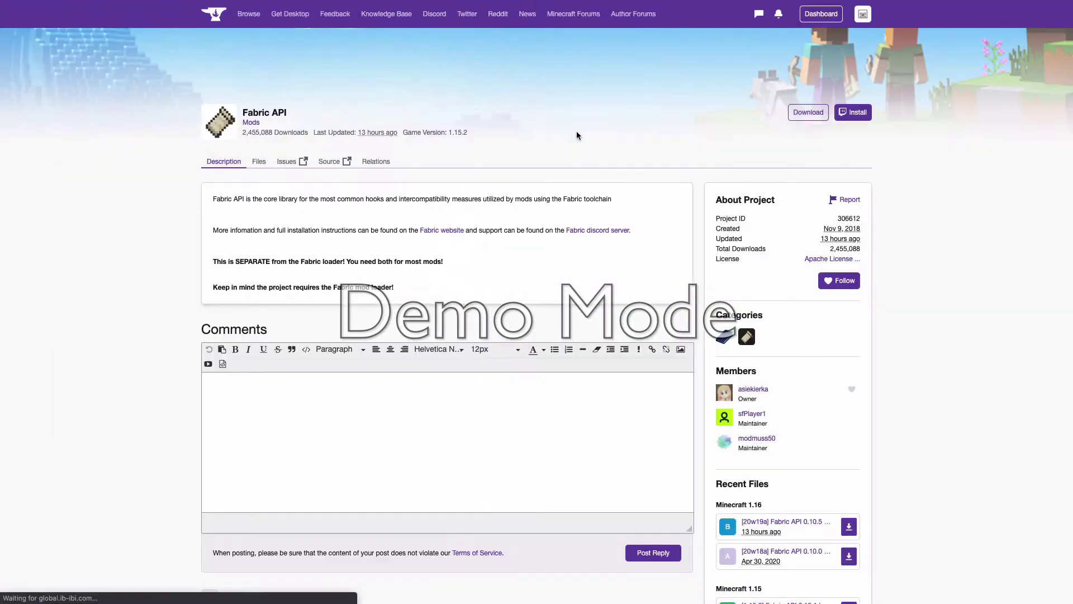
{"action": "left_click", "coordinate": [807, 112]}
{"action": "left_click", "coordinate": [33, 18]}
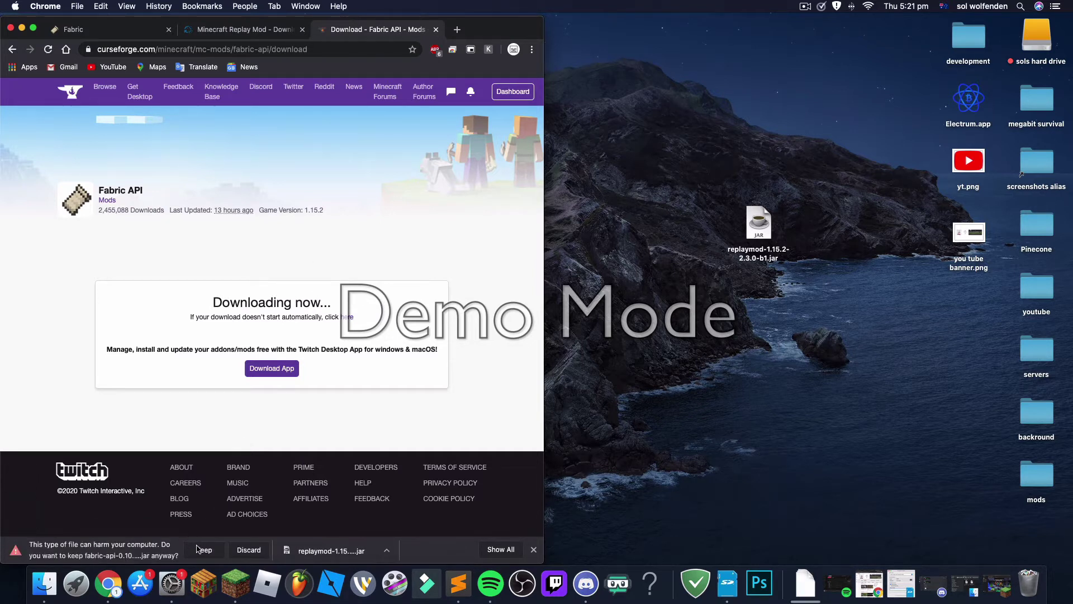
{"action": "left_click", "coordinate": [204, 549]}
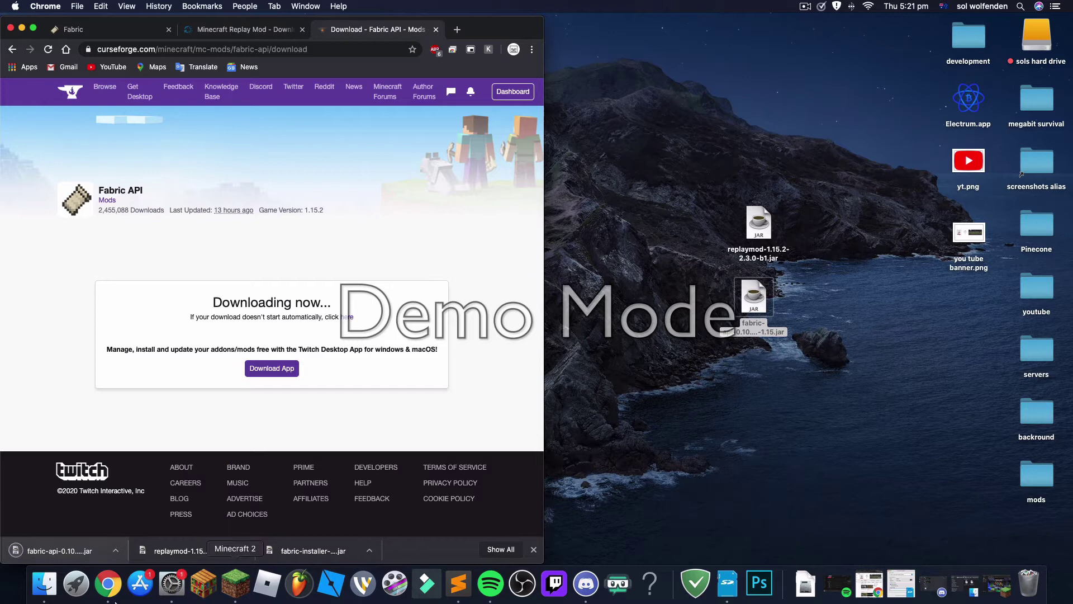
Step: Move the replaymod and fabric-api jars from the desktop to the Bin, then close the mods window
{"action": "left_click", "coordinate": [45, 584]}
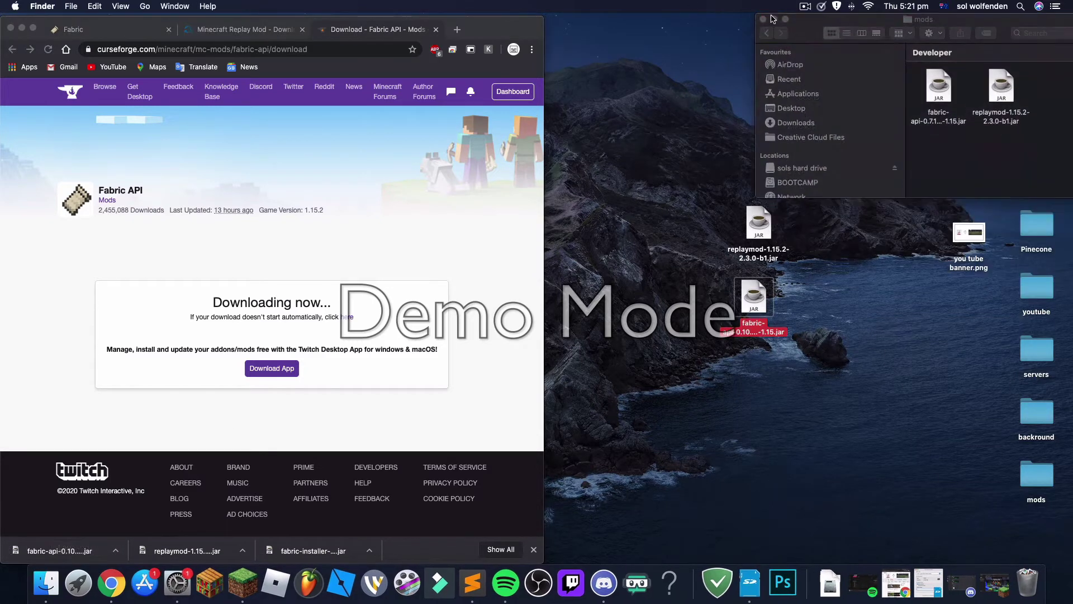
{"action": "left_click_drag", "start_coordinate": [874, 17], "coordinate": [717, 16]}
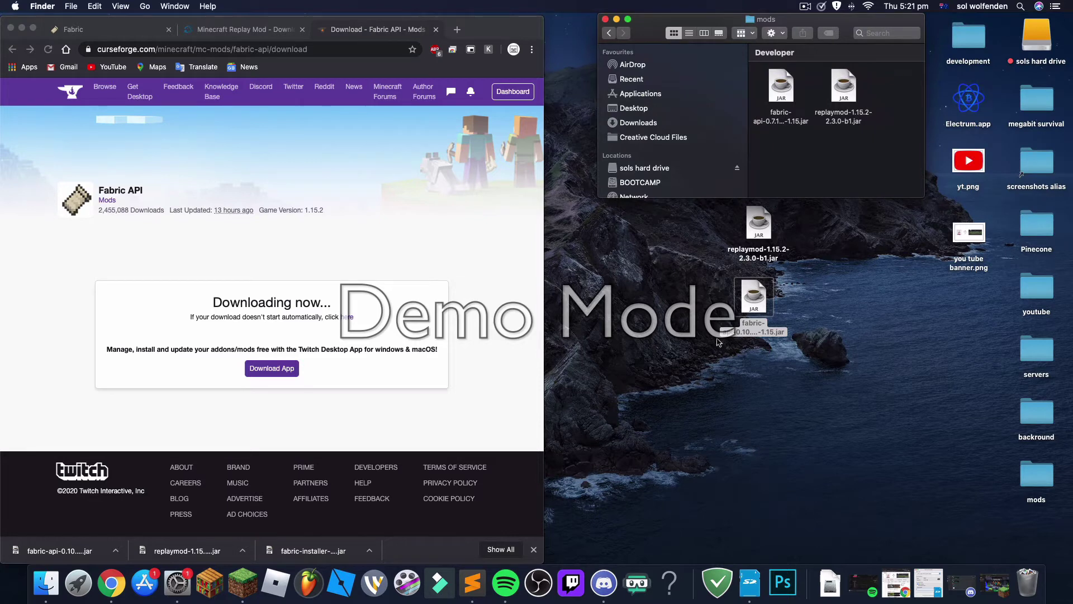
{"action": "left_click_drag", "start_coordinate": [719, 342], "coordinate": [764, 237]}
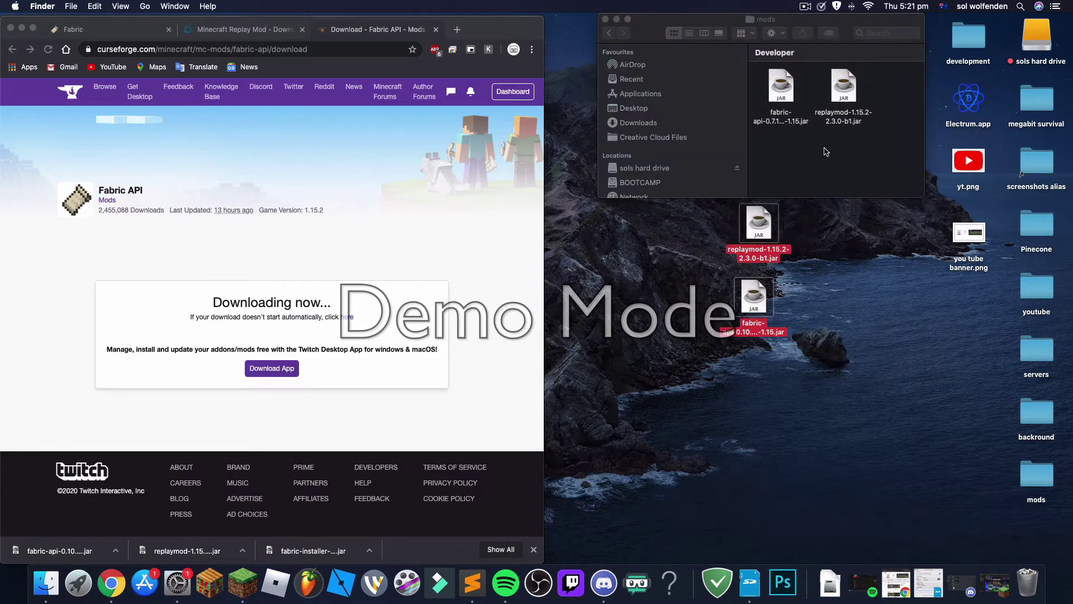
{"action": "left_click_drag", "start_coordinate": [758, 225], "coordinate": [1027, 582]}
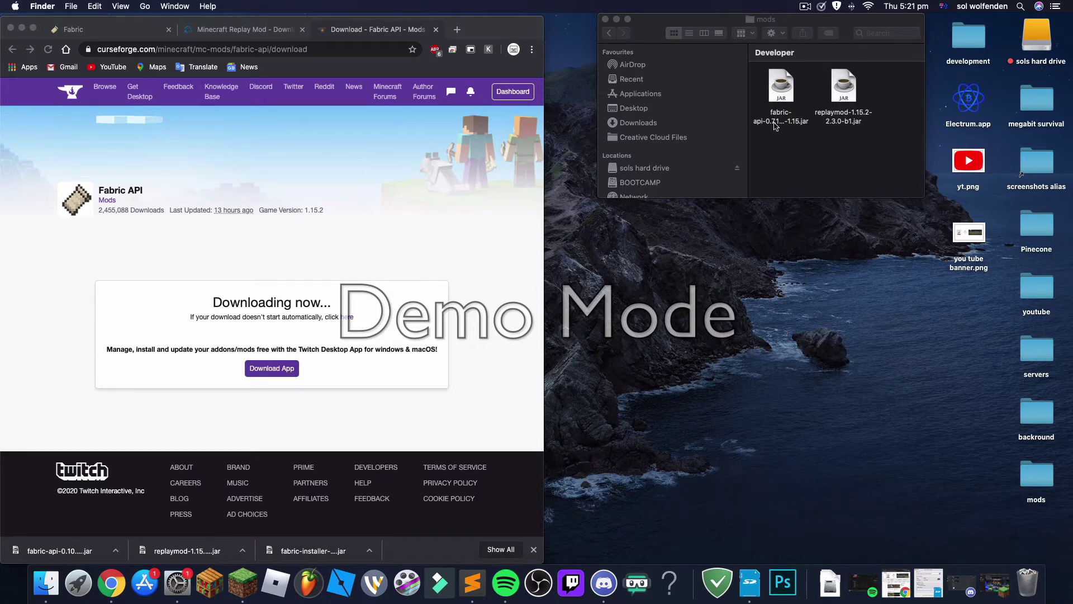
{"action": "left_click", "coordinate": [605, 20]}
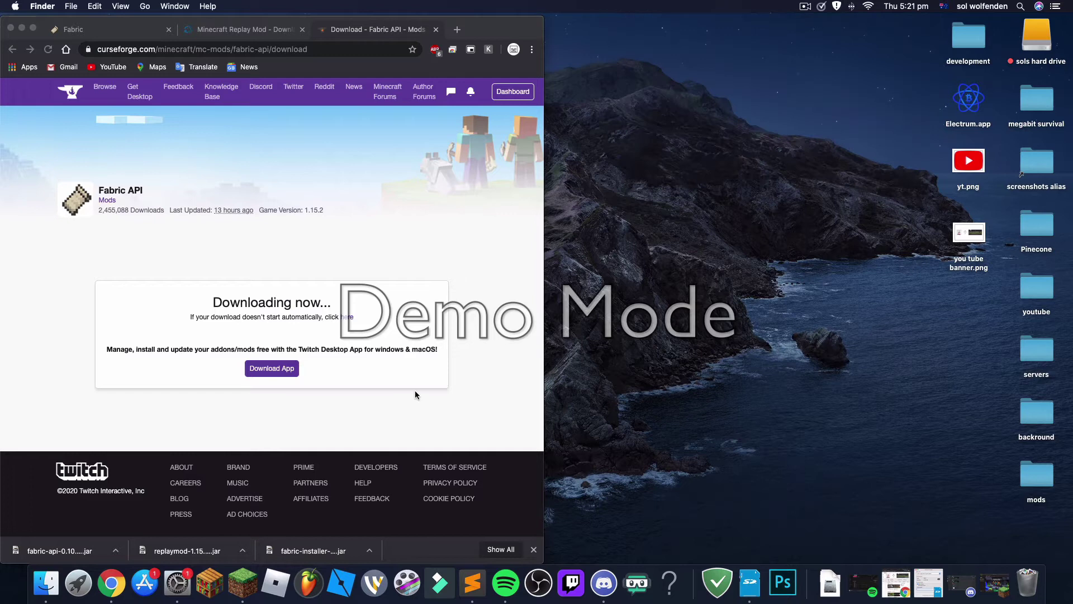
Step: Launch Minecraft with the fabric-loader-1.15.2 profile from the Launcher and make its window full screen
{"action": "left_click", "coordinate": [242, 584]}
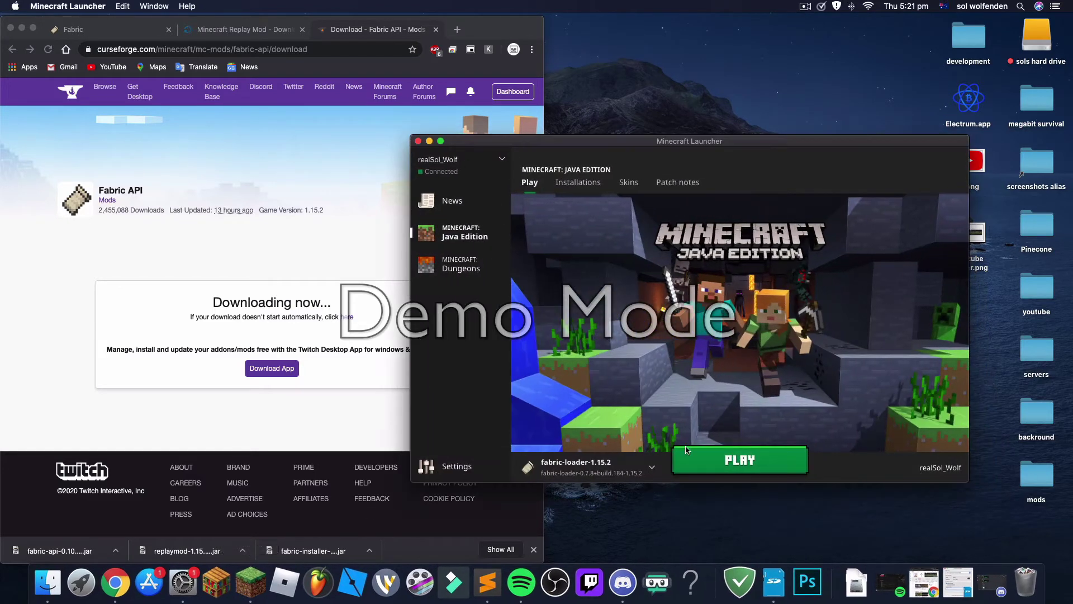
{"action": "left_click", "coordinate": [702, 454]}
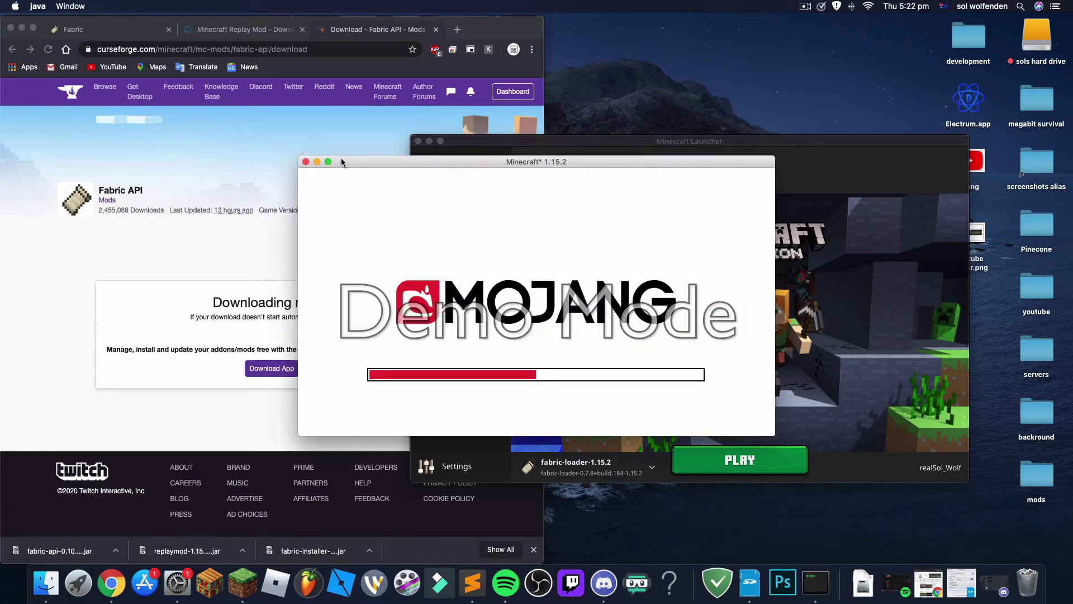
{"action": "left_click_drag", "start_coordinate": [339, 160], "coordinate": [302, 110]}
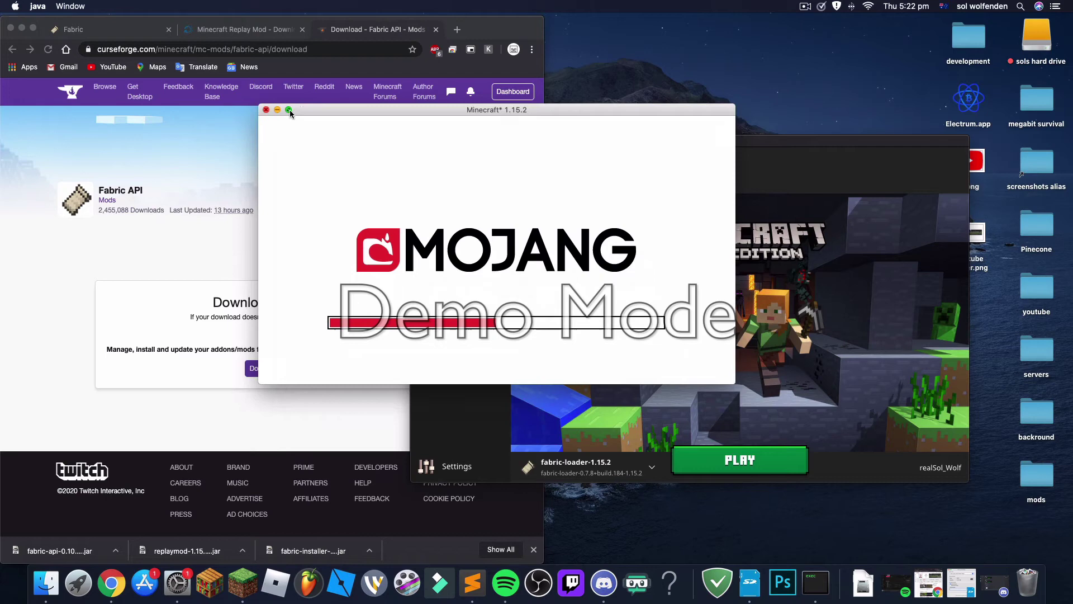
{"action": "left_click", "coordinate": [289, 111]}
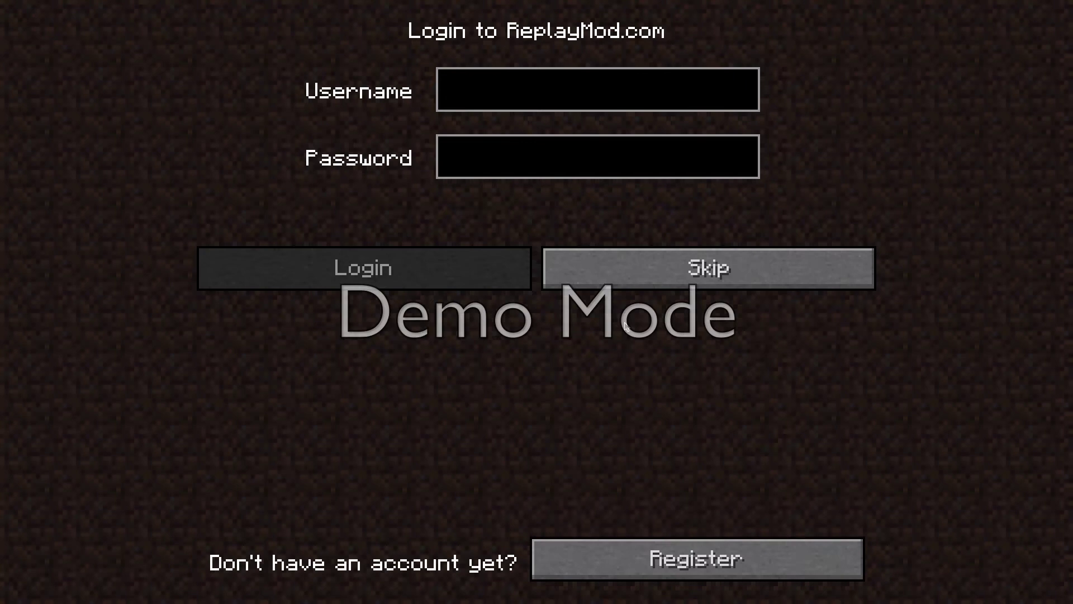
Step: Skip the ReplayMod login, then open the Replay Viewer and cancel back to the title screen
{"action": "left_click", "coordinate": [554, 264]}
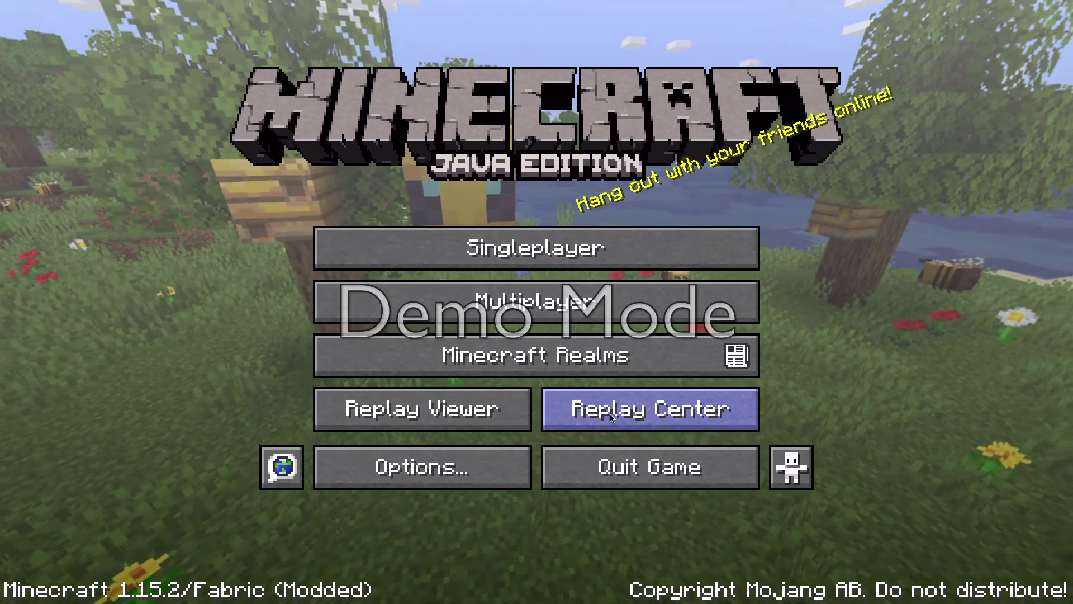
{"action": "left_click", "coordinate": [464, 411]}
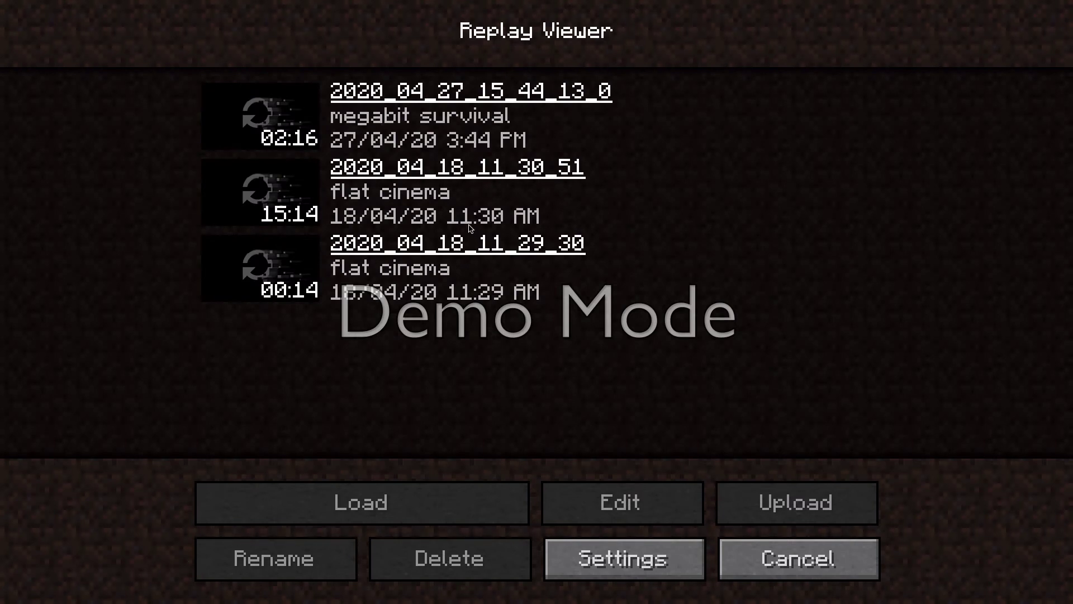
{"action": "left_click", "coordinate": [750, 565]}
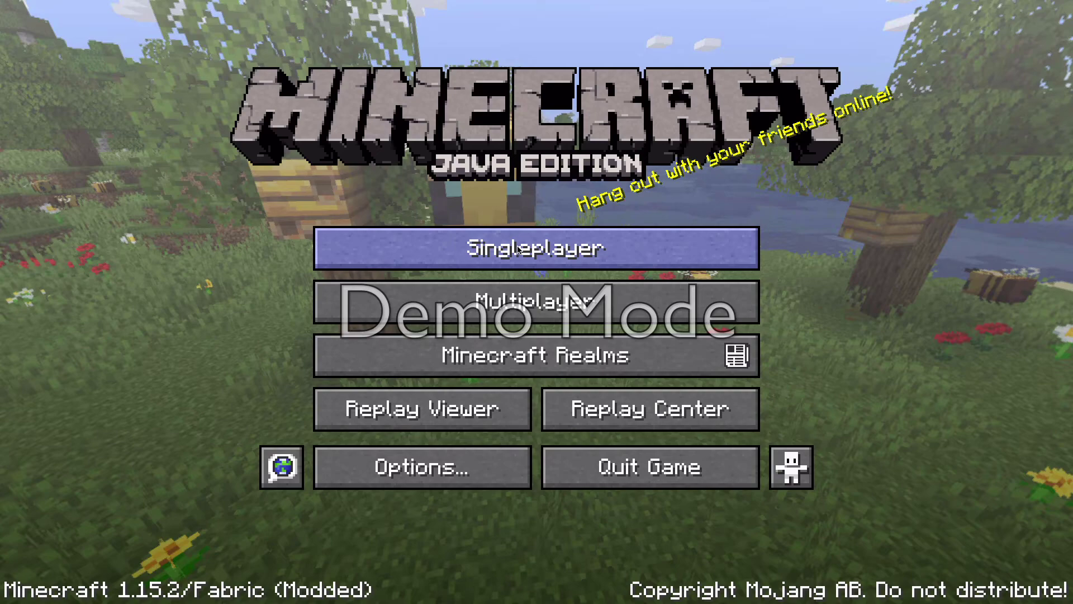
Step: Load the singleplayer world so replay recording starts, then resume play
{"action": "left_click", "coordinate": [517, 250]}
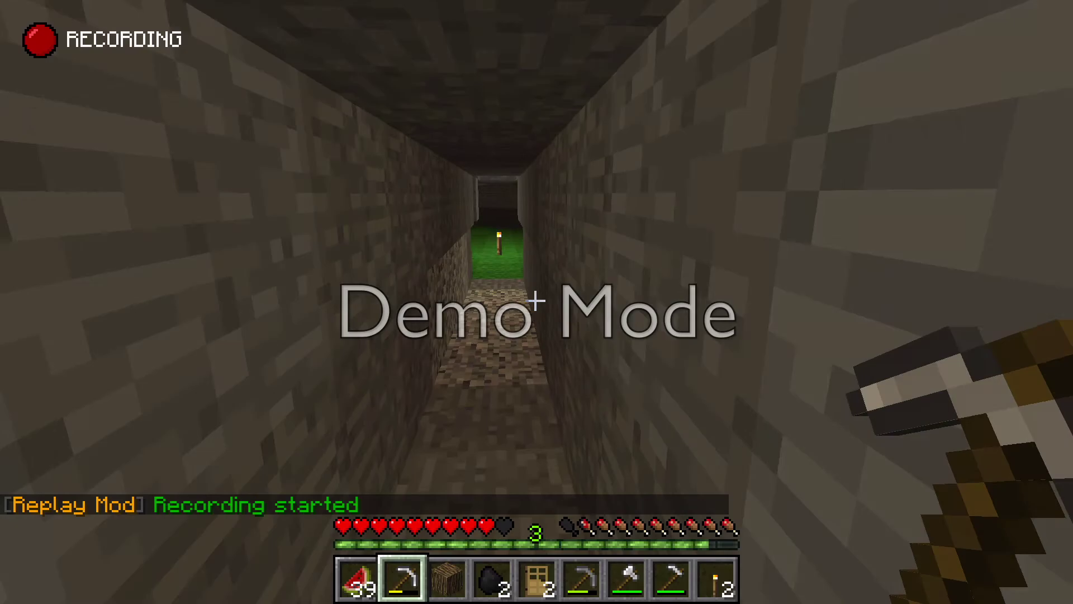
{"action": "key", "text": "Escape"}
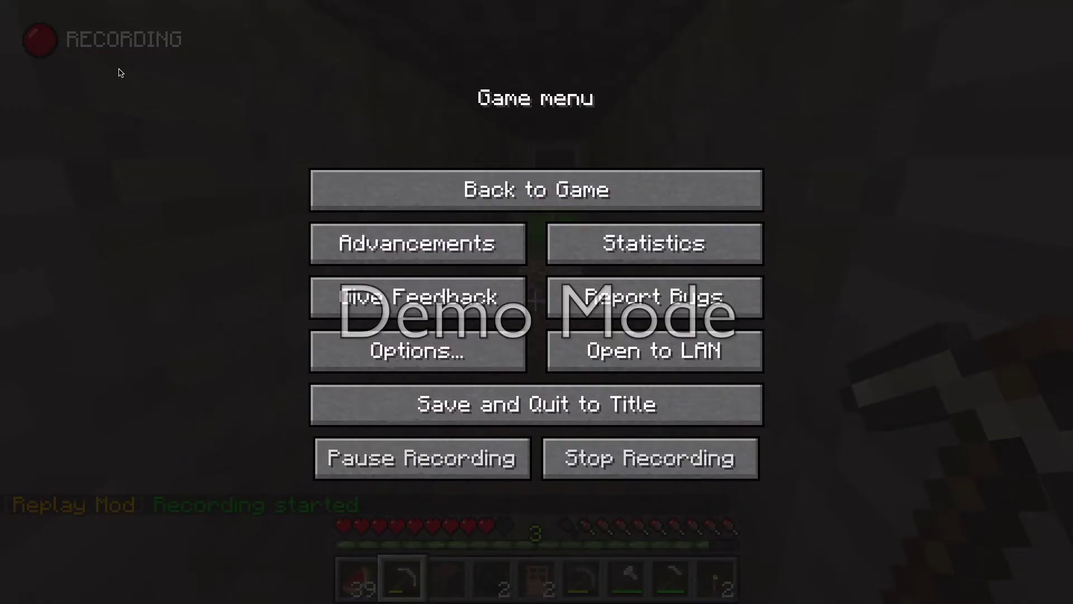
{"action": "left_click", "coordinate": [444, 187]}
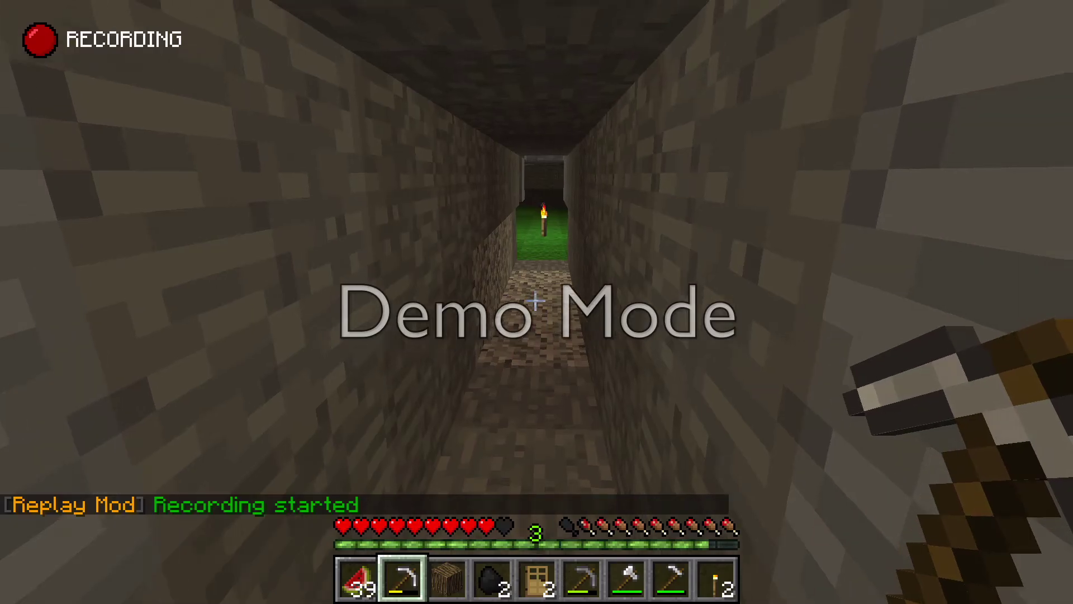
Step: Walk through the tunnels out into the jungle toward the pond and grass
{"action": "key", "text": "w"}
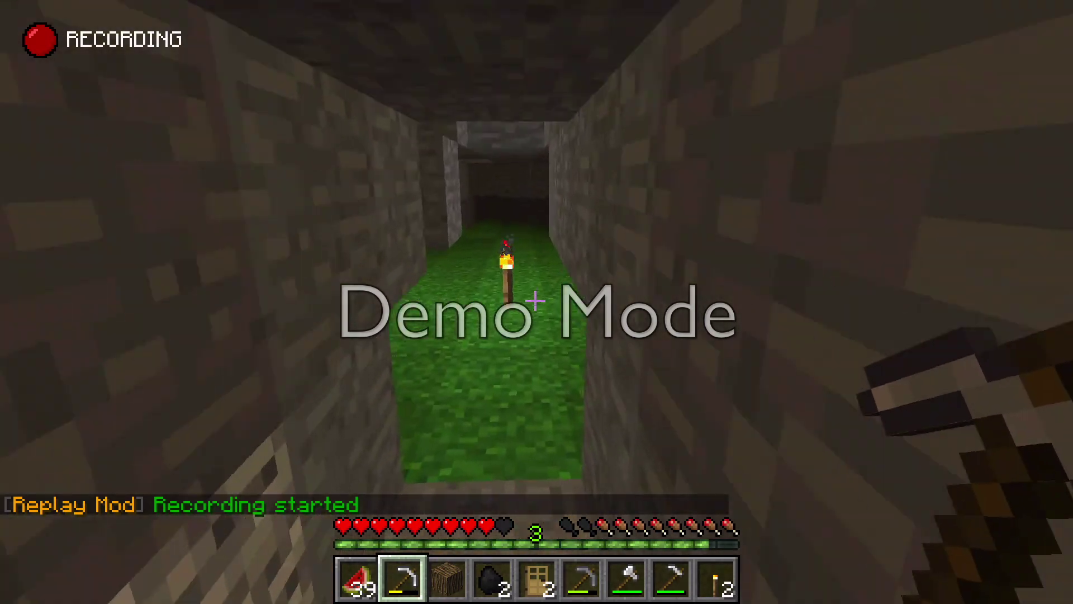
{"action": "key", "text": "w"}
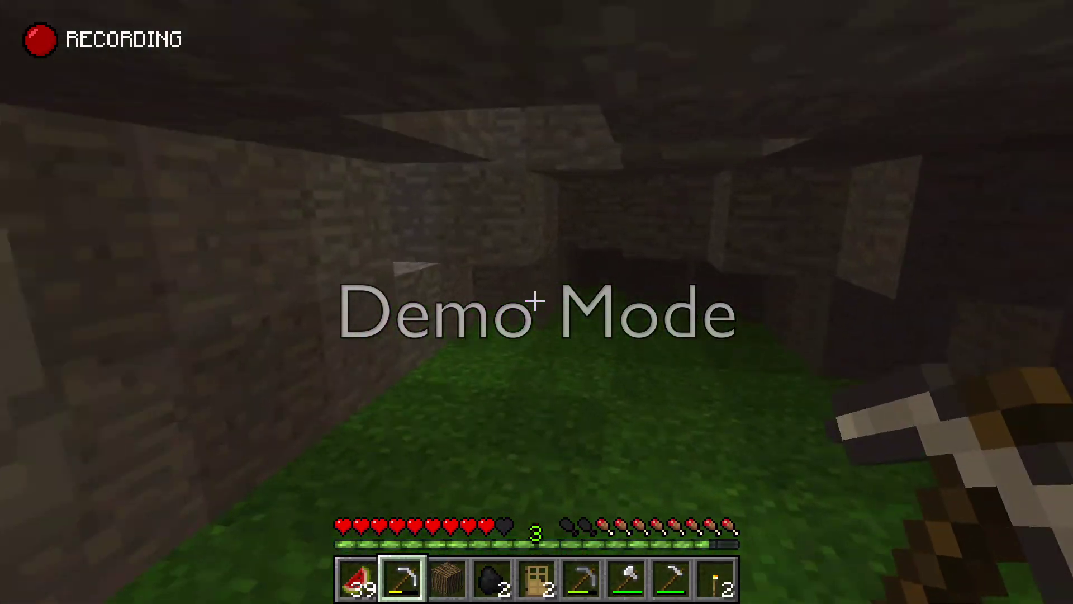
{"action": "key", "text": "w"}
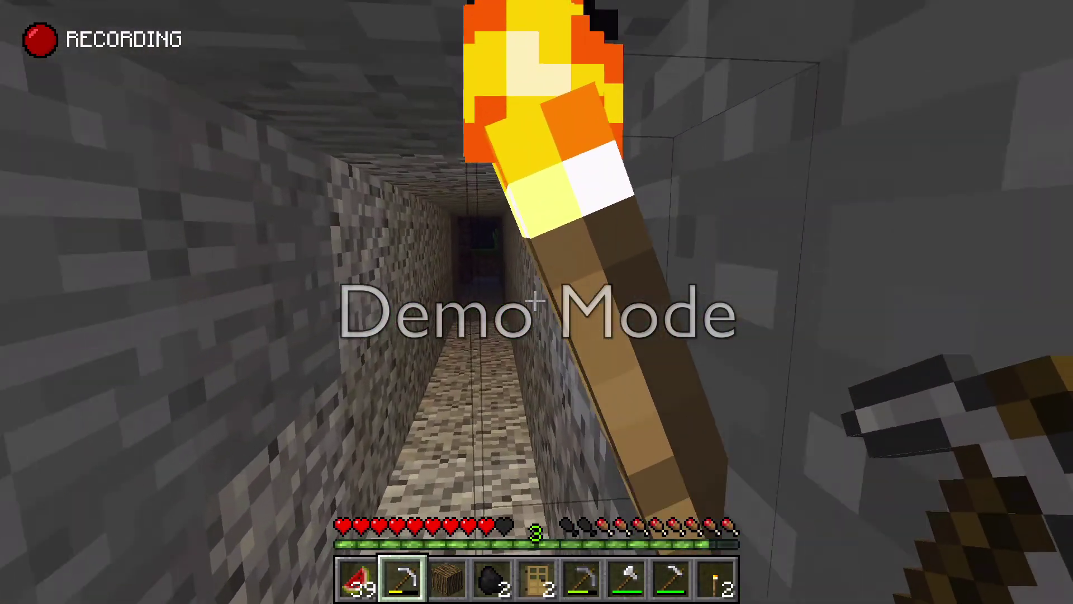
{"action": "key", "text": "w"}
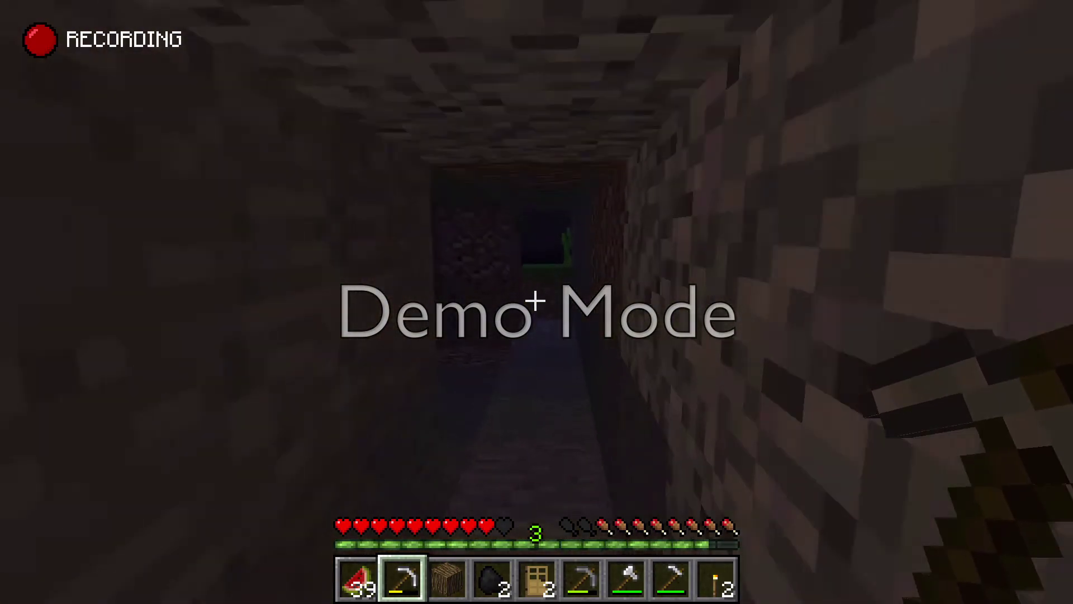
{"action": "key", "text": "w"}
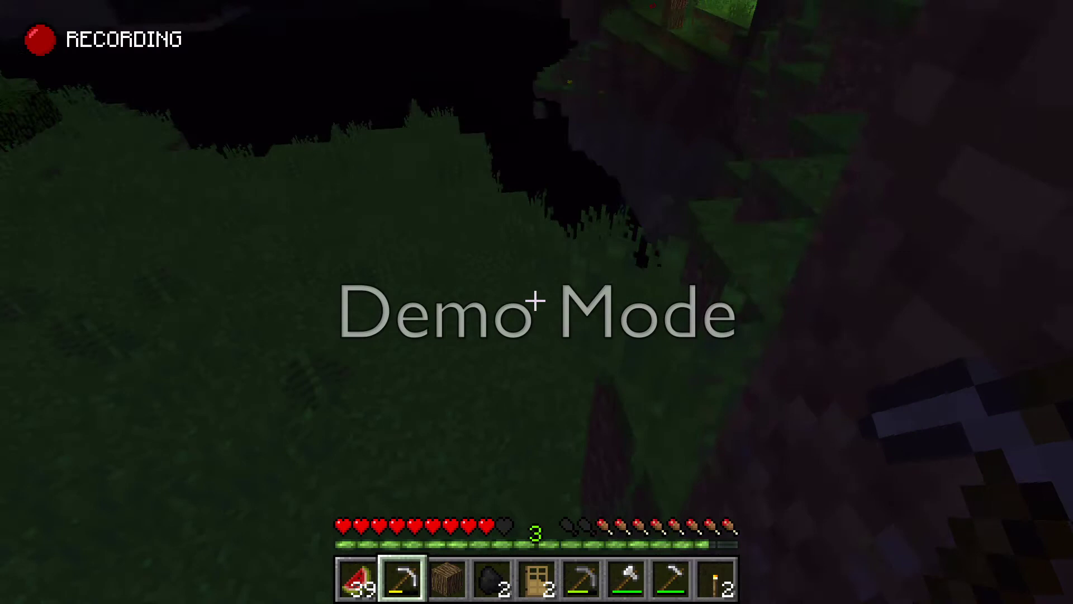
{"action": "key", "text": "w"}
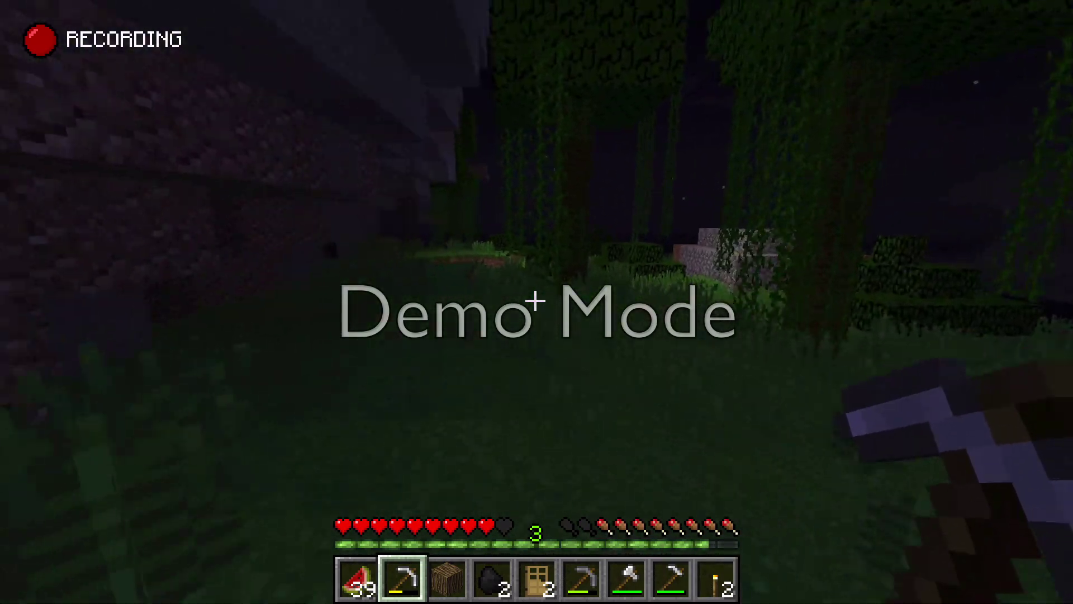
{"action": "key", "text": "w"}
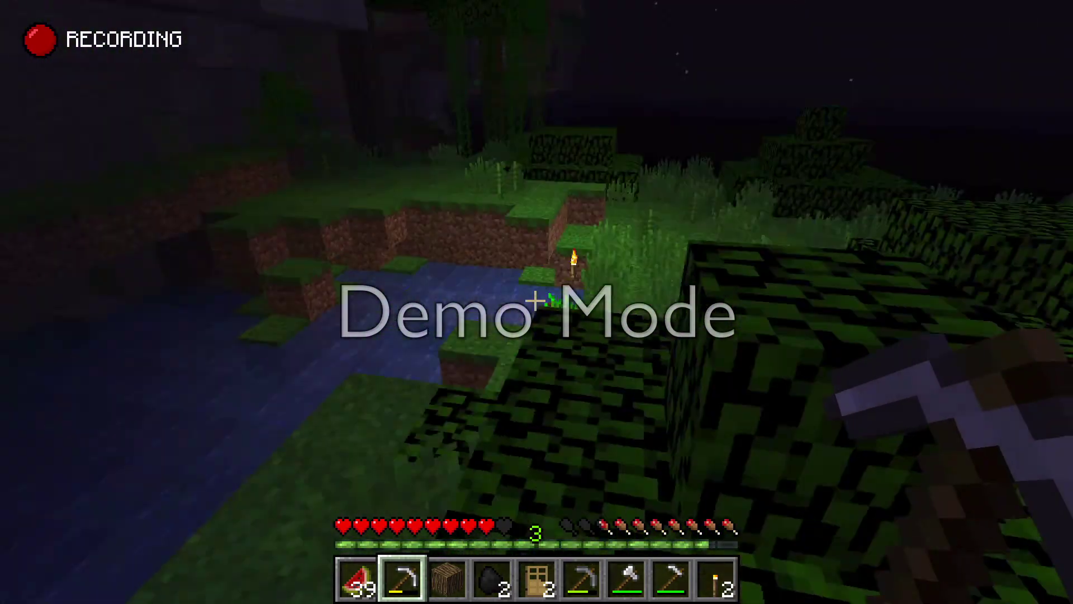
{"action": "key", "text": "w"}
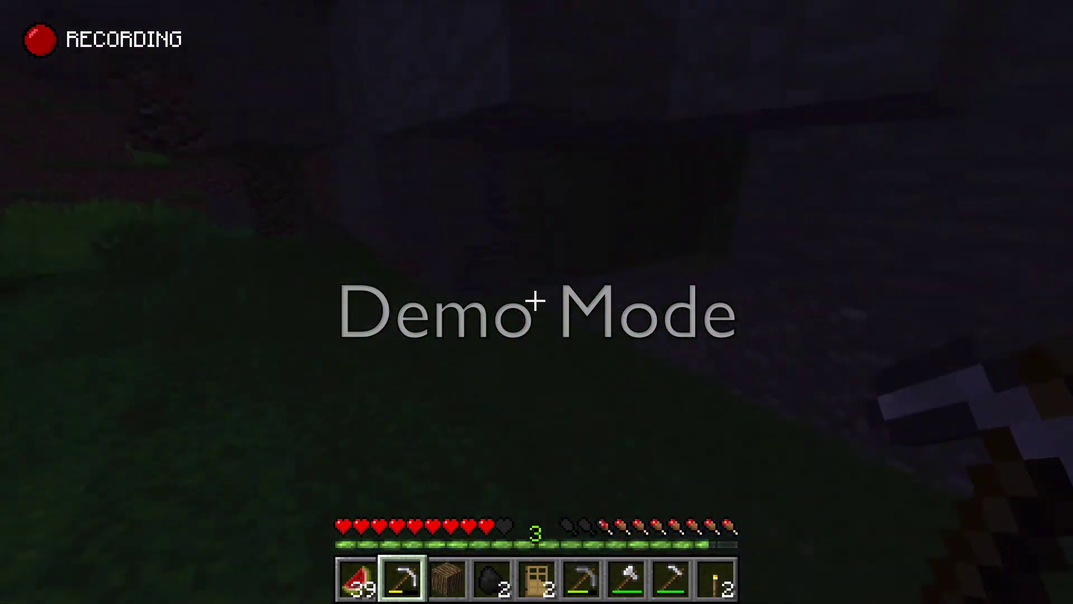
Step: Mine through the dark stone and reddish blocks until reaching the night grass outside
{"action": "left_click", "coordinate": [535, 301]}
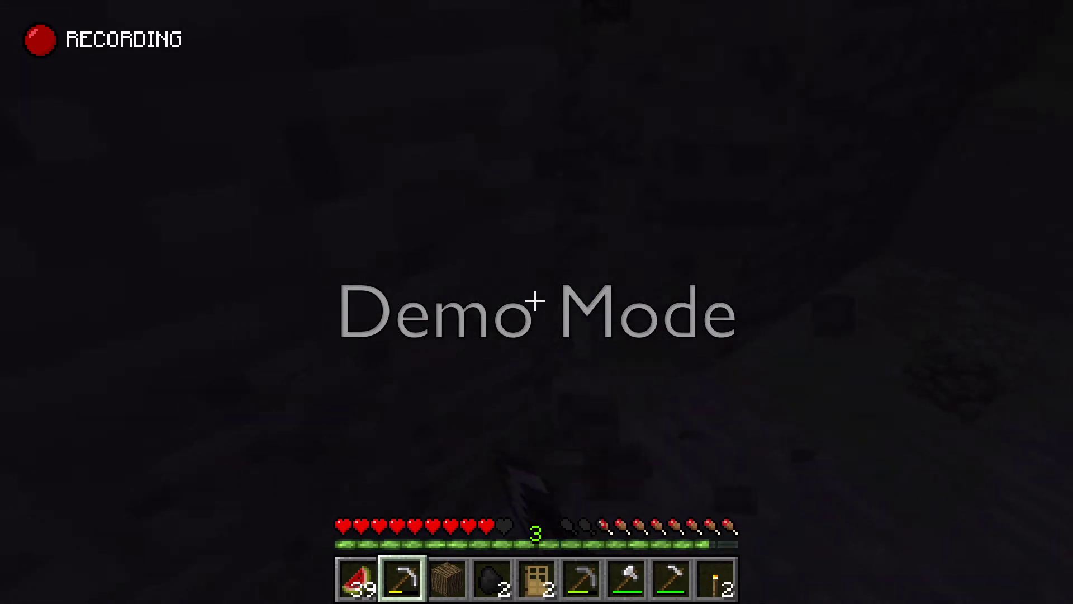
{"action": "left_click", "coordinate": [535, 301]}
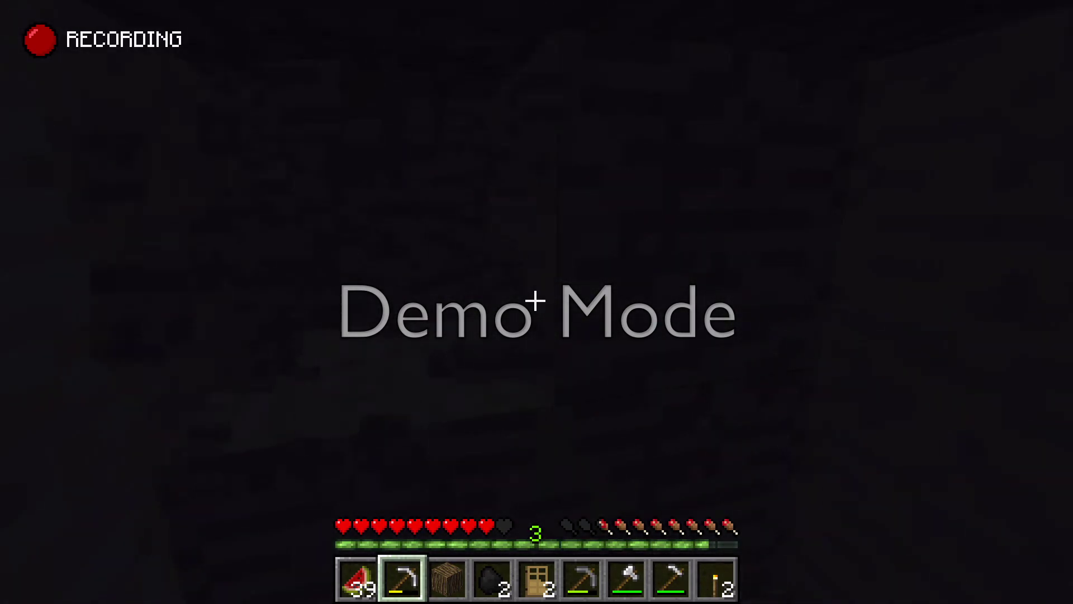
{"action": "left_click", "coordinate": [535, 301]}
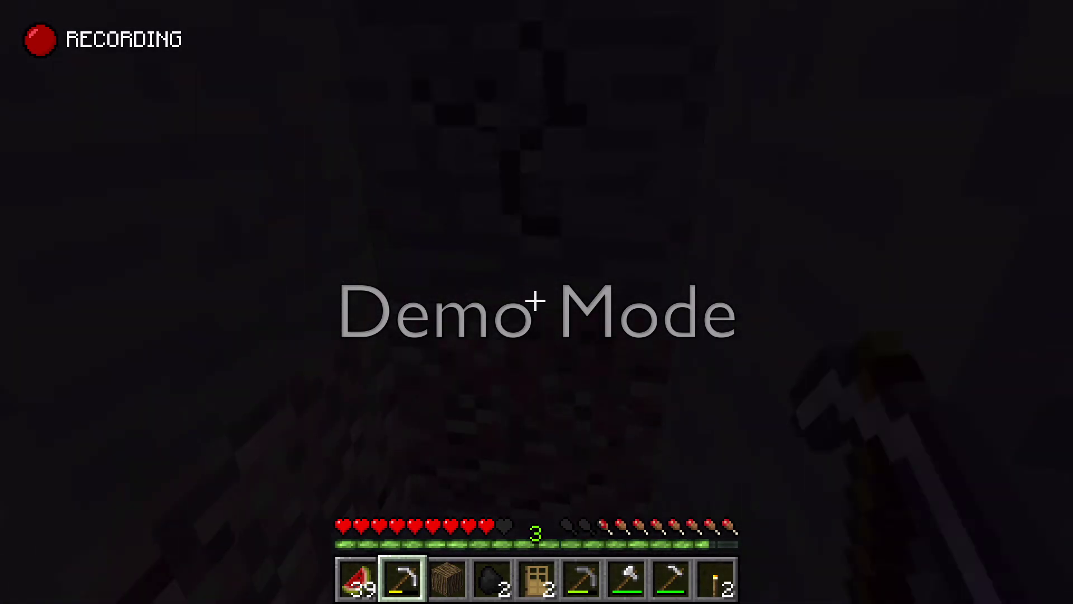
{"action": "left_click", "coordinate": [535, 302]}
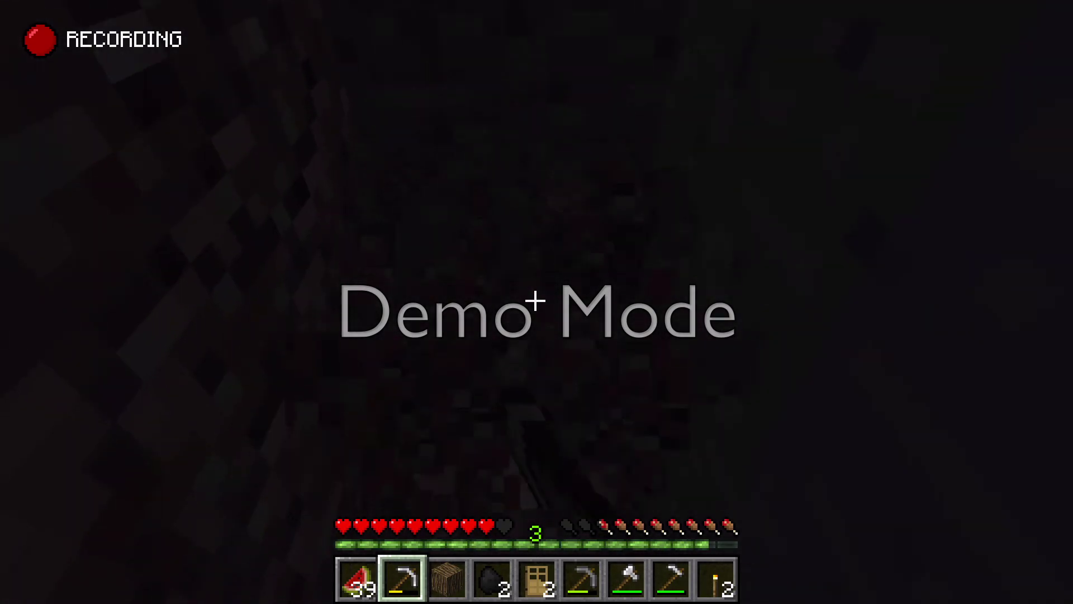
{"action": "left_click", "coordinate": [535, 302]}
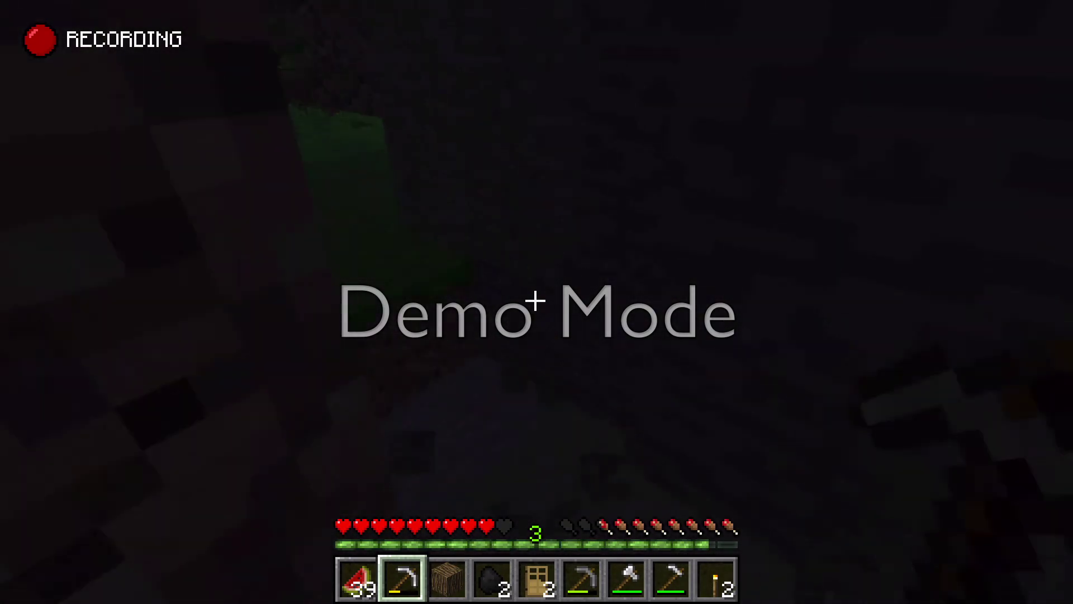
Step: Walk onto the jungle grass, then Save and Quit to Title and open the Replay Viewer list
{"action": "key", "text": "w"}
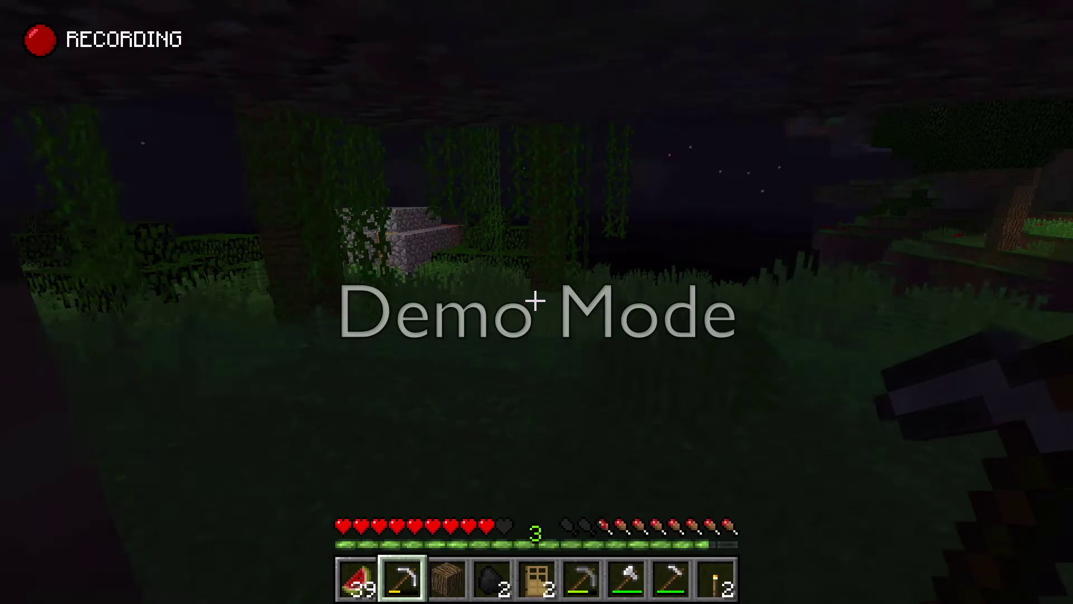
{"action": "key", "text": "Escape"}
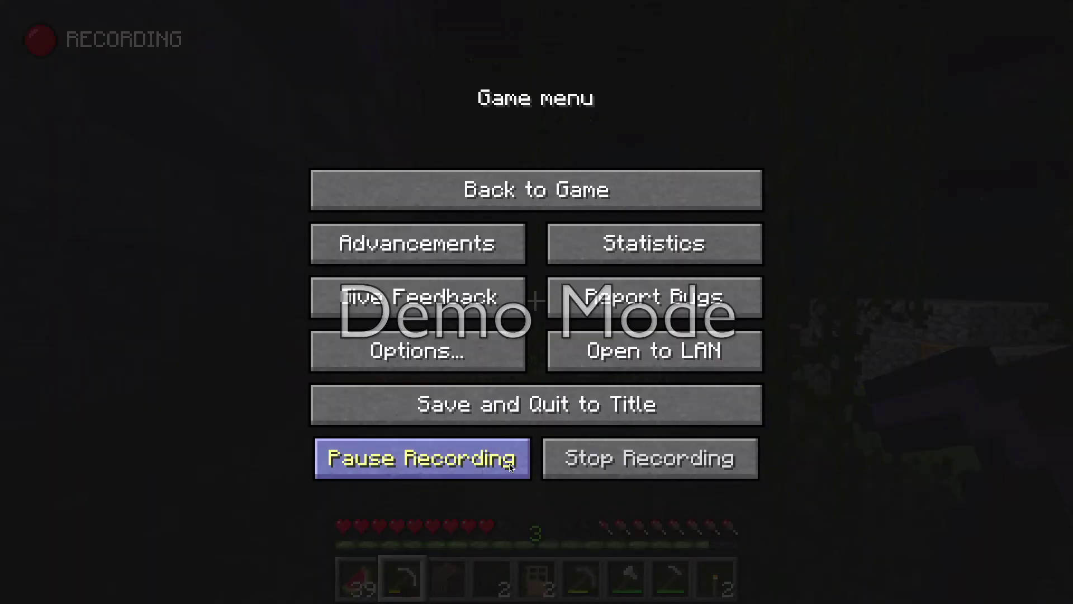
{"action": "left_click", "coordinate": [566, 421]}
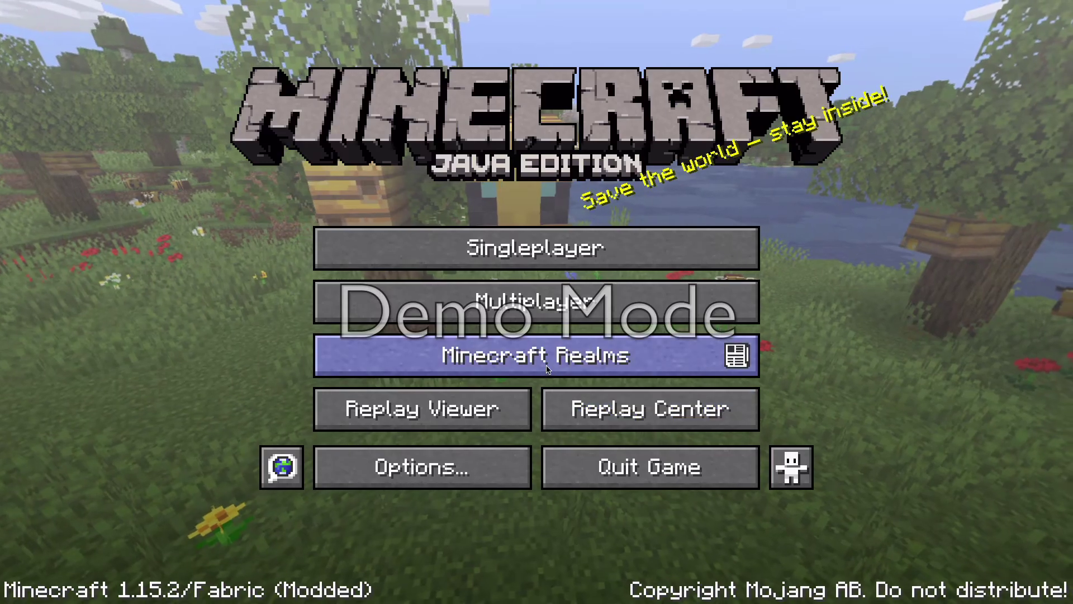
{"action": "left_click", "coordinate": [456, 427]}
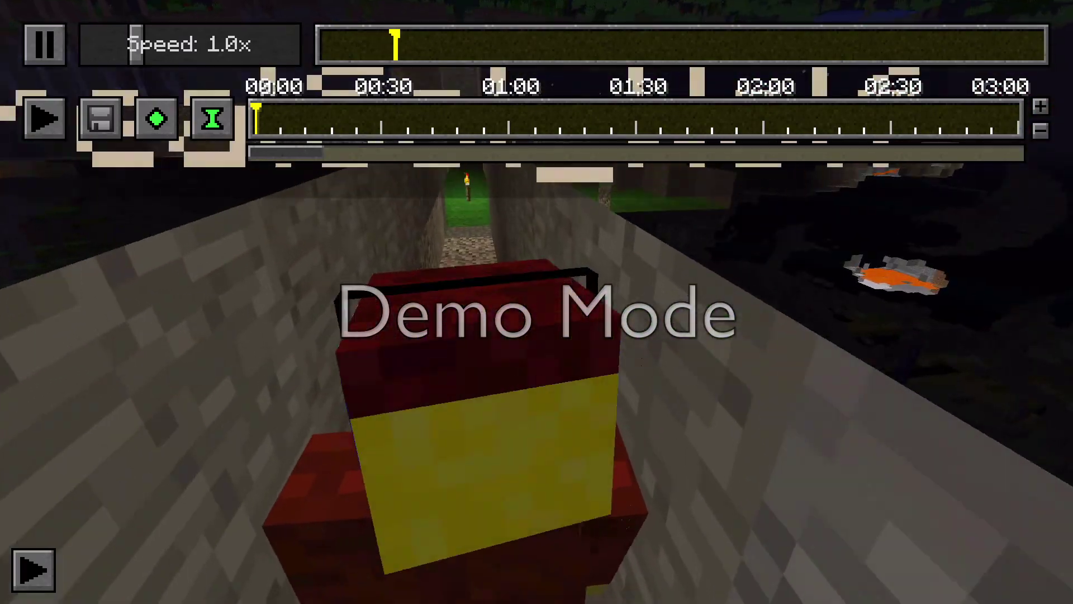
Step: Jump the replay timeline back to just after 00:00
{"action": "key", "text": "Escape"}
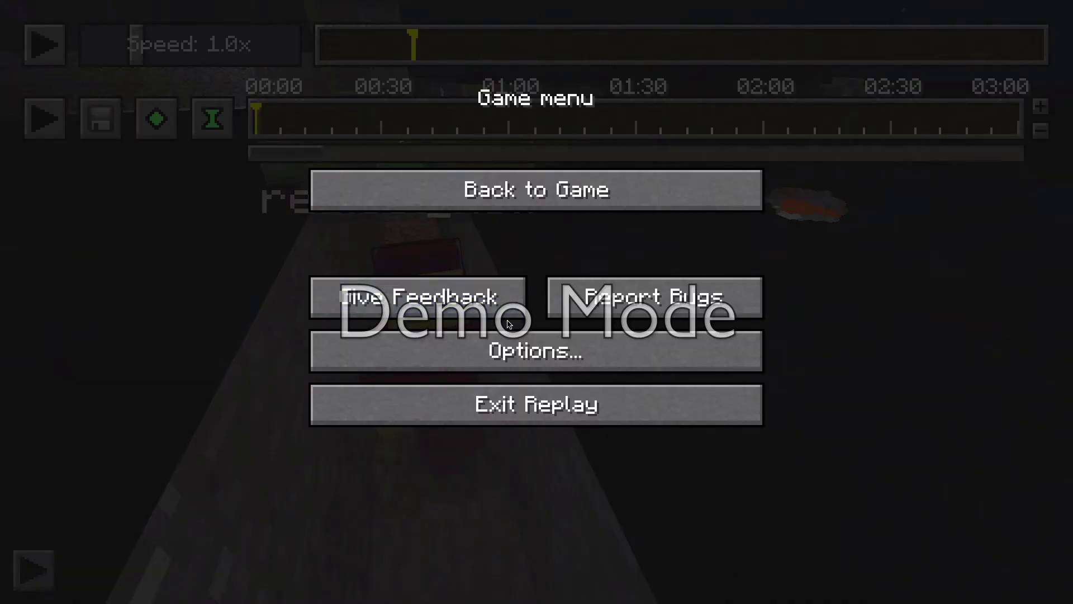
{"action": "left_click", "coordinate": [520, 190]}
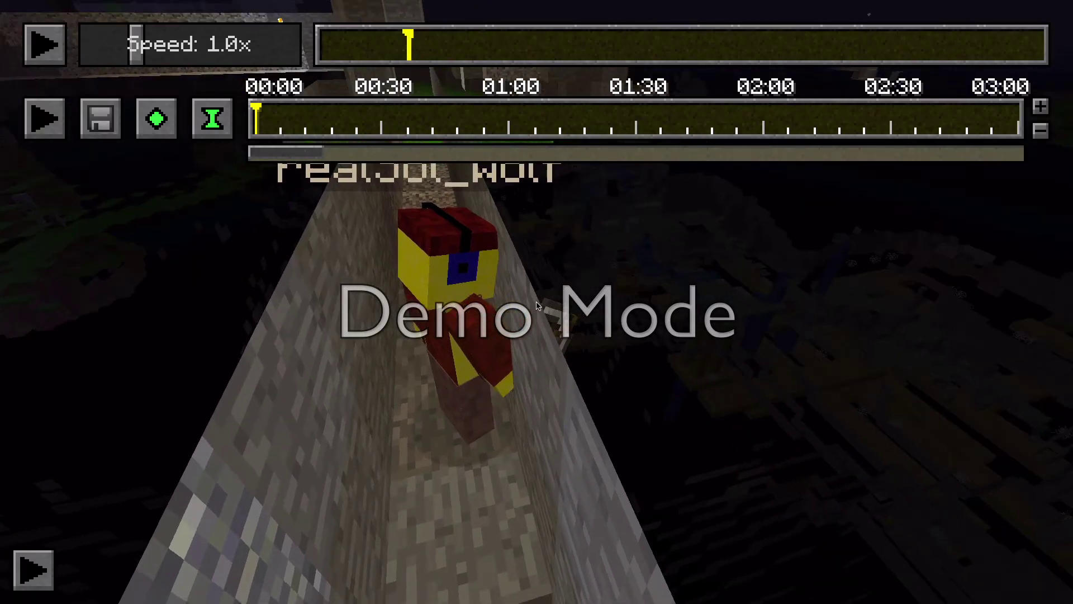
{"action": "left_click", "coordinate": [333, 59]}
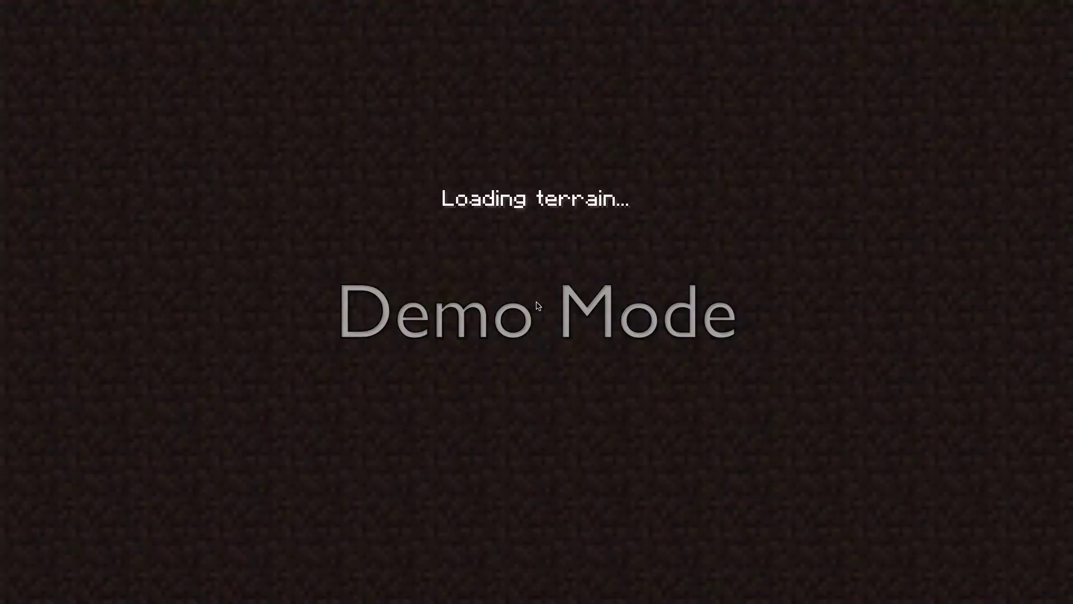
{"action": "key", "text": "Escape"}
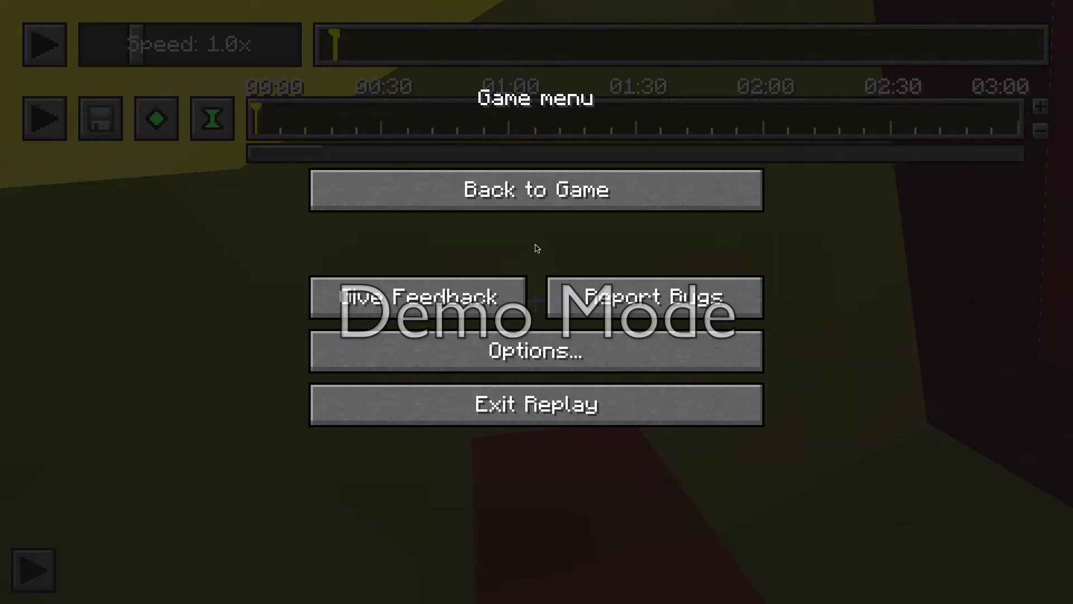
{"action": "left_click", "coordinate": [536, 190]}
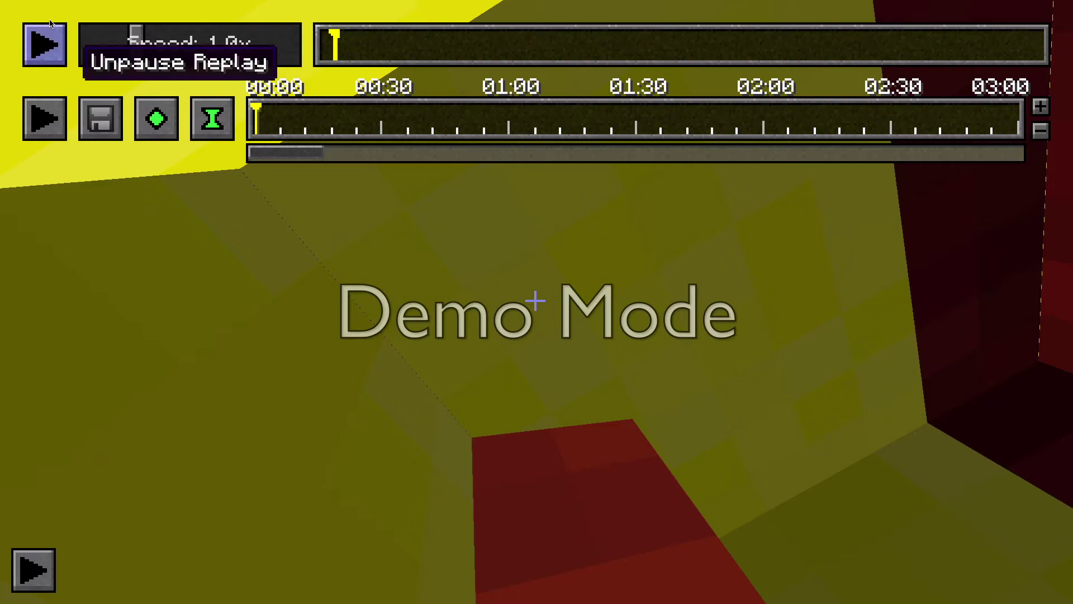
{"action": "left_click", "coordinate": [316, 43]}
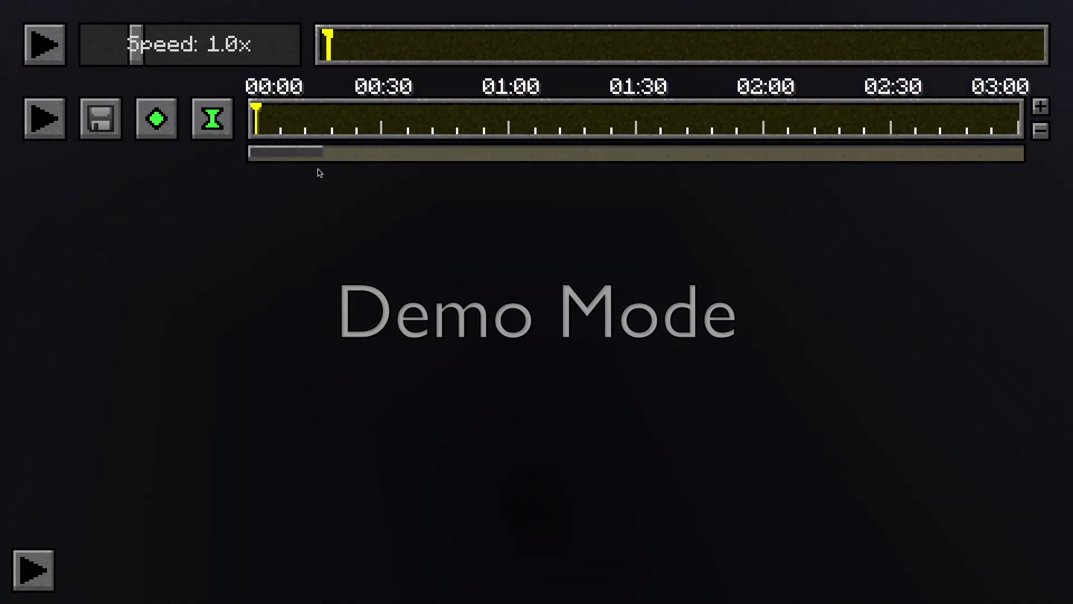
Step: Toggle replay playback until it is paused near the start
{"action": "left_click", "coordinate": [43, 50]}
{"action": "left_click", "coordinate": [43, 50]}
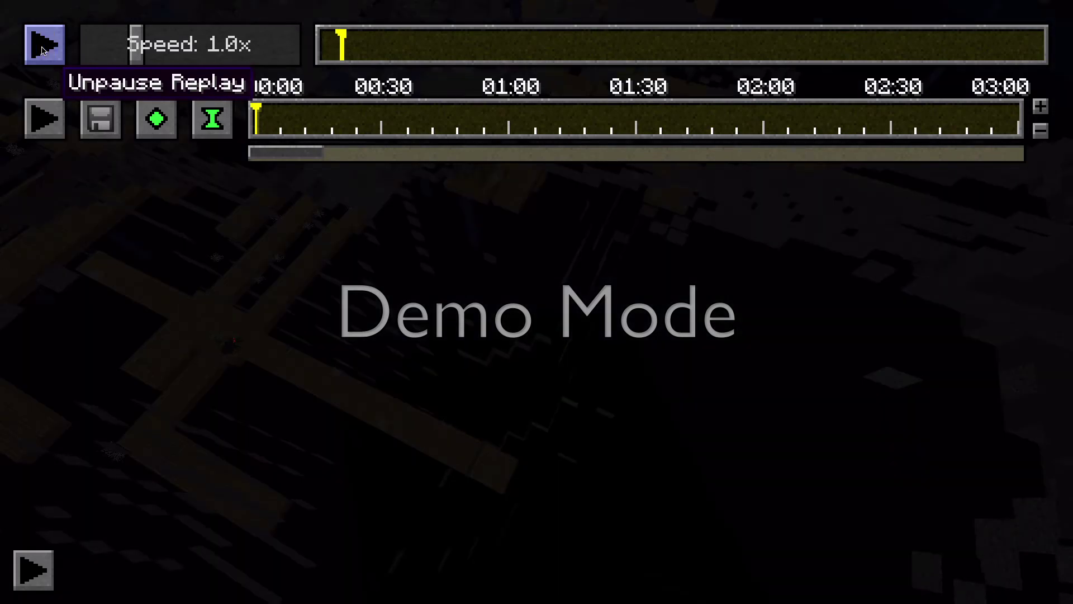
{"action": "left_click", "coordinate": [43, 50]}
{"action": "left_click", "coordinate": [42, 51]}
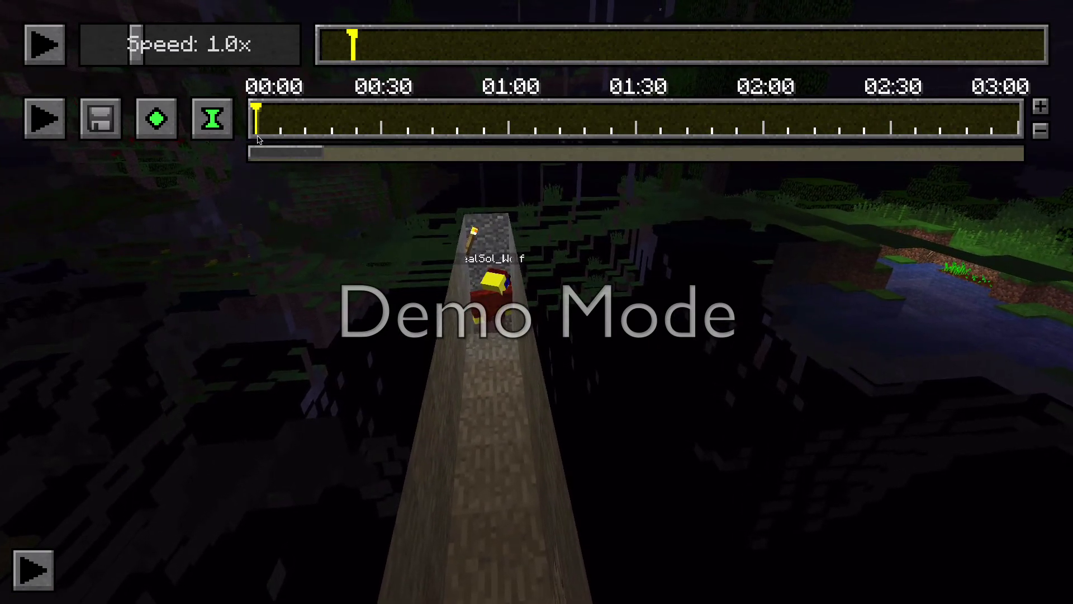
Step: Add position and time keyframes at 00:00, then pause and redo the position keyframe there
{"action": "left_click", "coordinate": [152, 129]}
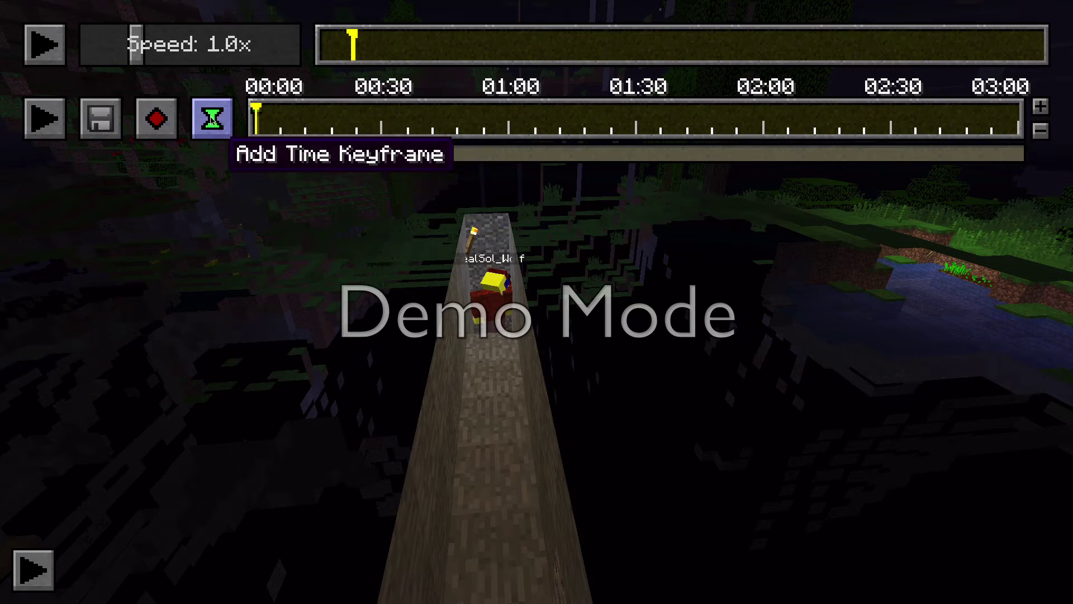
{"action": "left_click", "coordinate": [212, 119]}
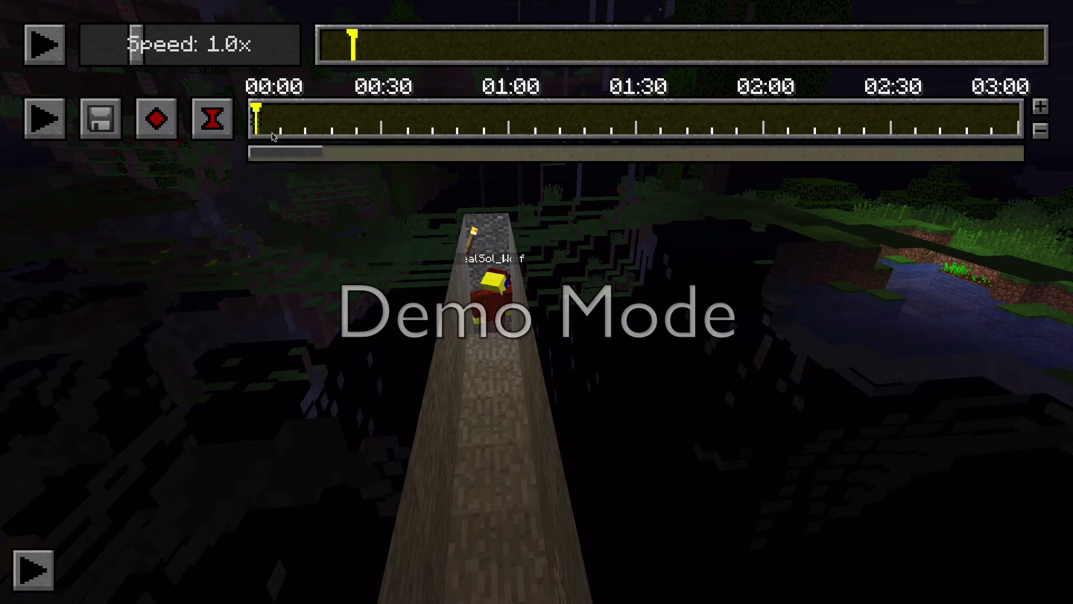
{"action": "left_click", "coordinate": [40, 61]}
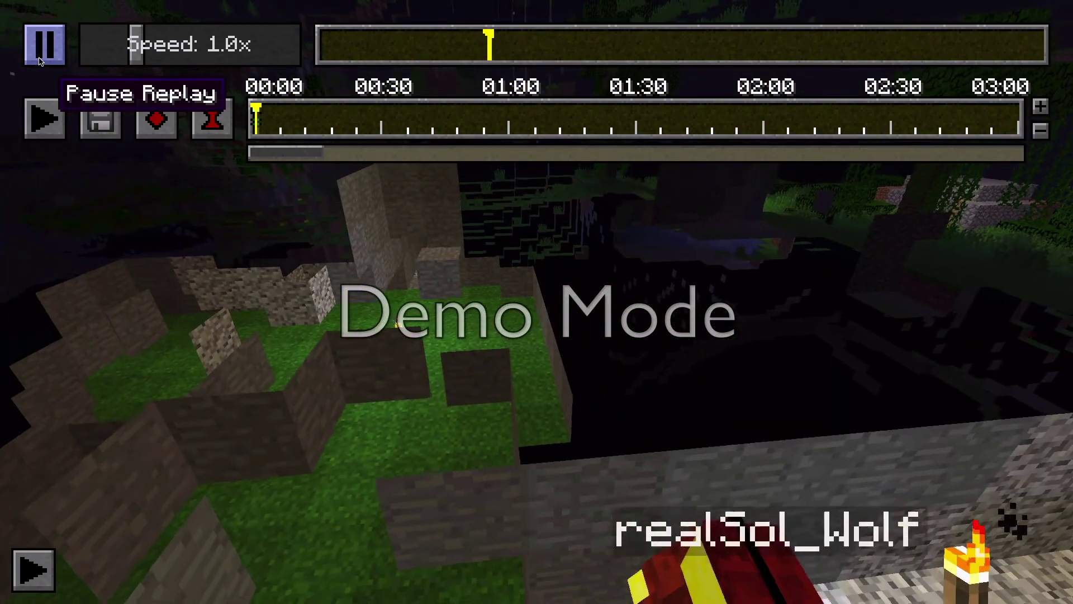
{"action": "left_click", "coordinate": [31, 32]}
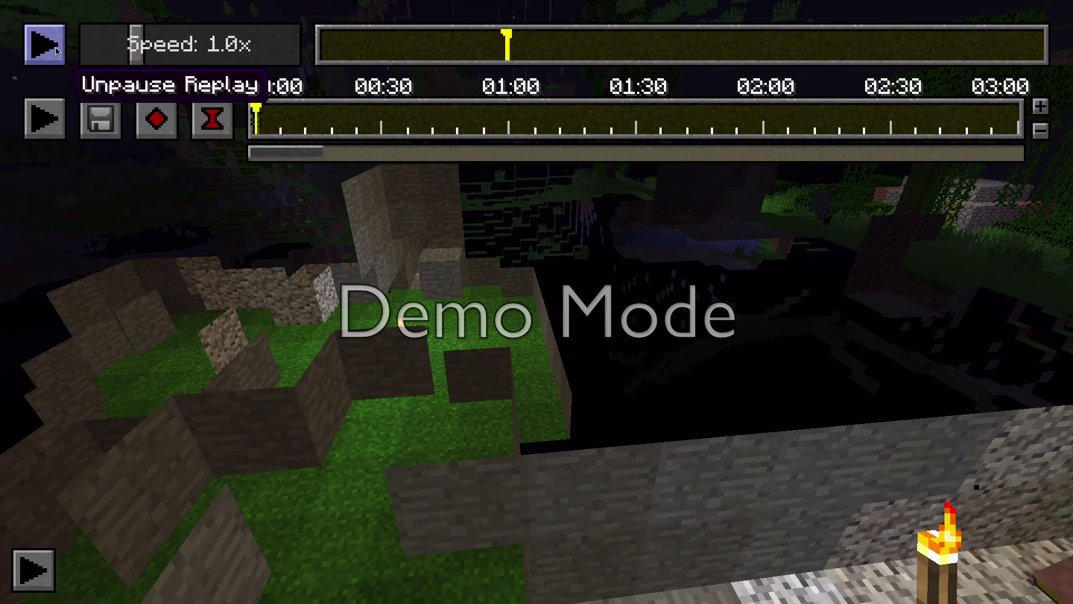
{"action": "left_click", "coordinate": [156, 130]}
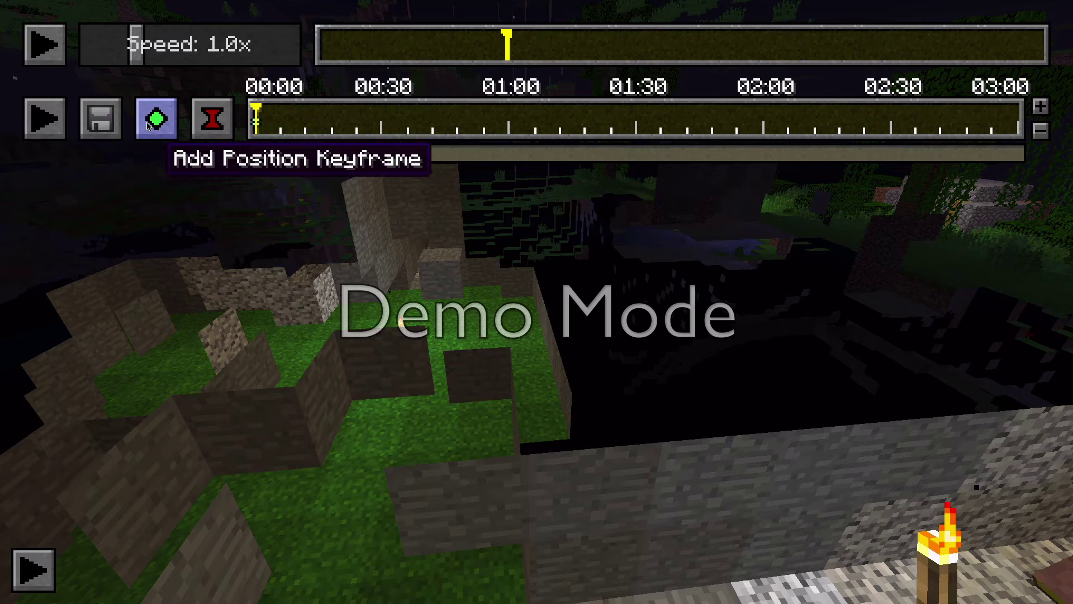
{"action": "left_click", "coordinate": [149, 125]}
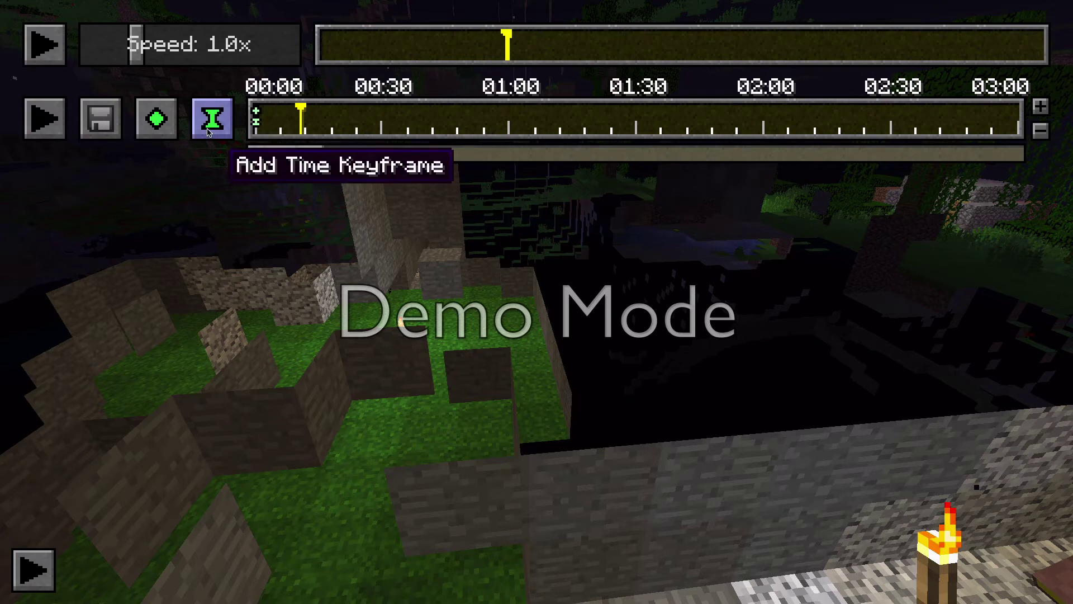
Step: Add position and time keyframes at about 00:07 and preview the path from the start
{"action": "left_click", "coordinate": [173, 123]}
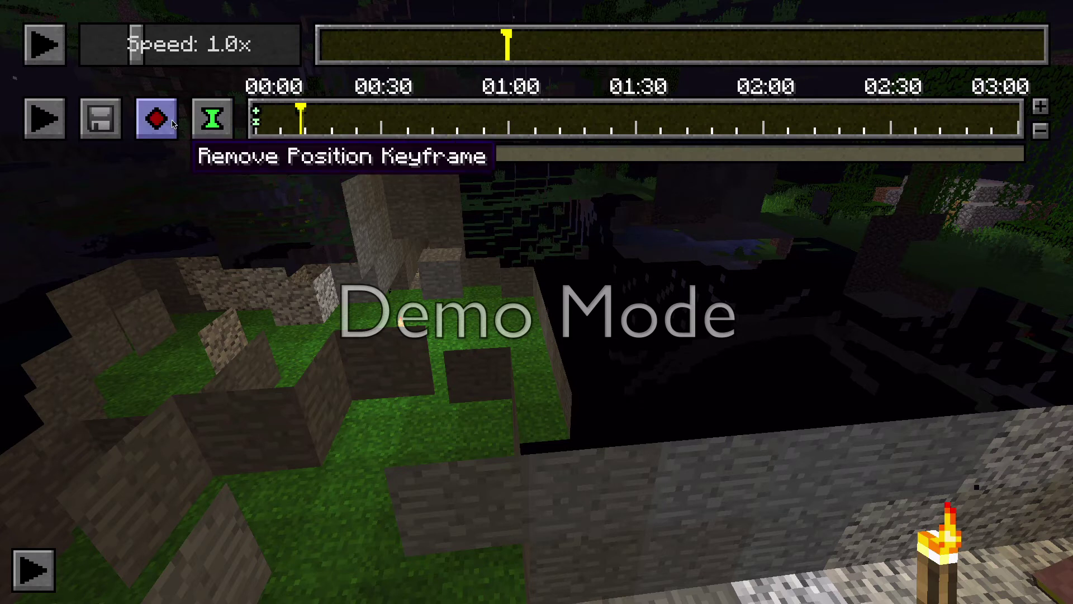
{"action": "left_click", "coordinate": [212, 124]}
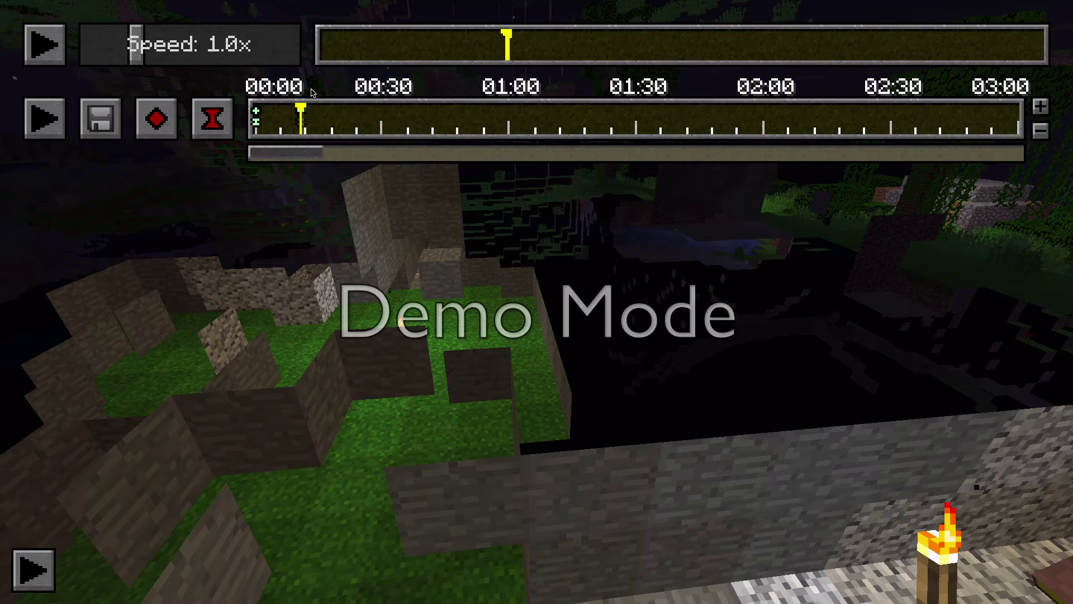
{"action": "left_click", "coordinate": [290, 114]}
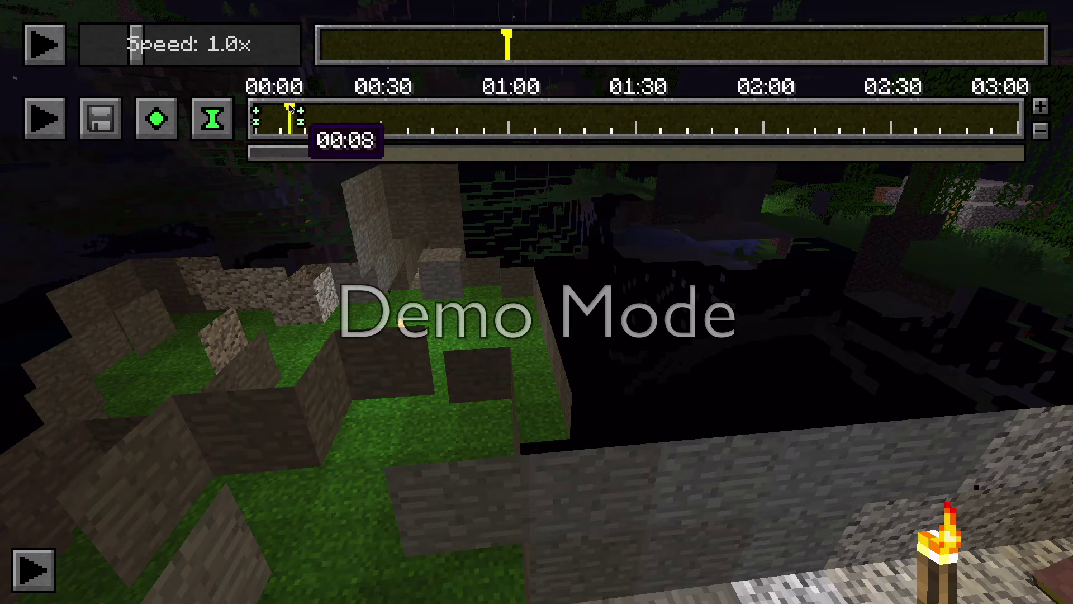
{"action": "left_click", "coordinate": [256, 115]}
{"action": "left_click", "coordinate": [45, 118]}
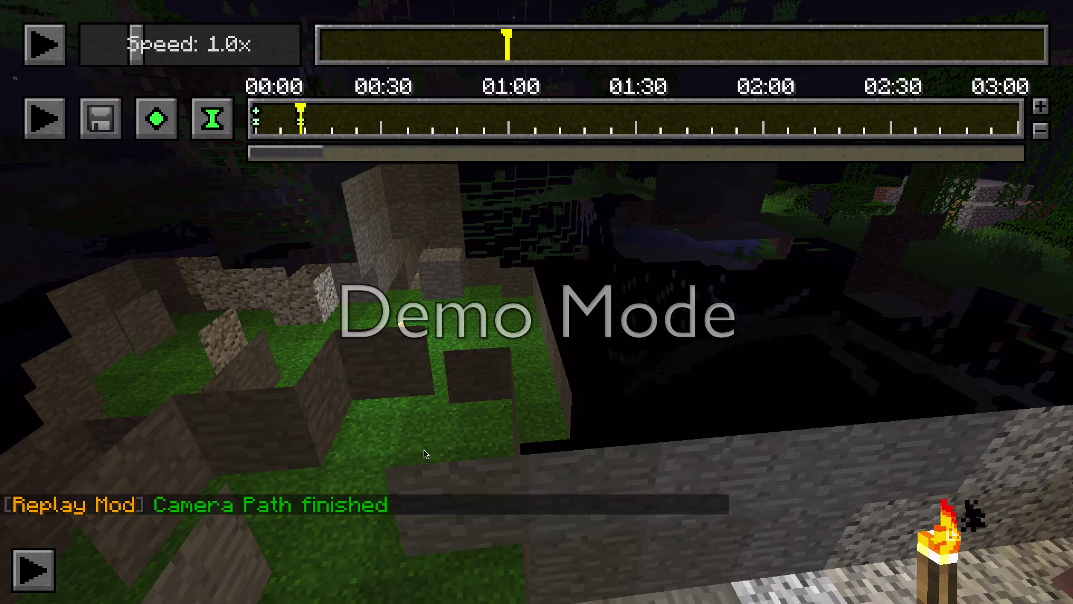
Step: Fly the camera to a raised view over the wall and pause the replay there
{"action": "key", "text": "d"}
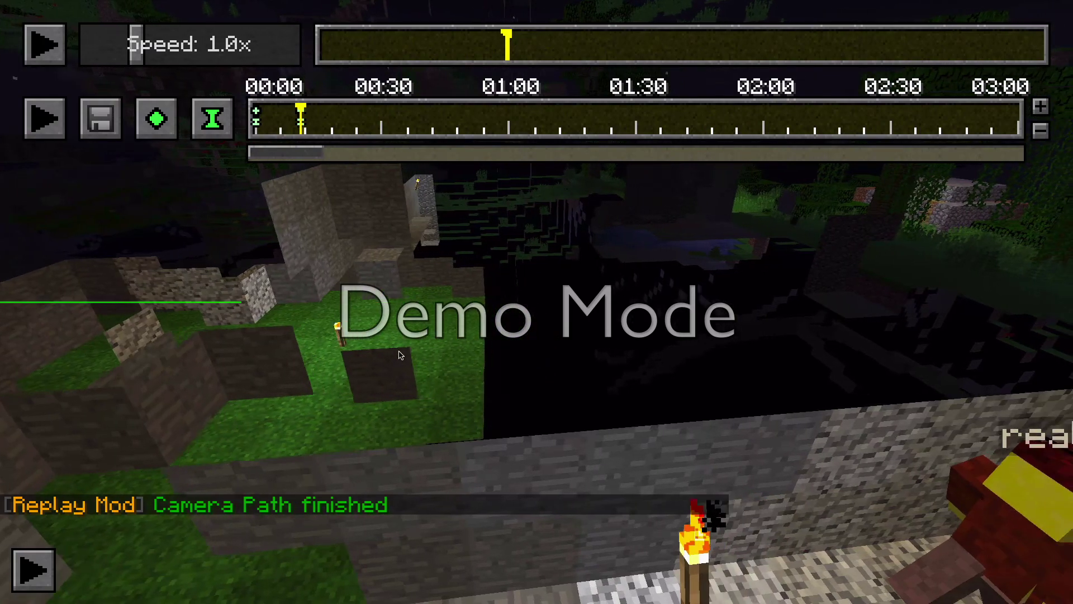
{"action": "key", "text": "w"}
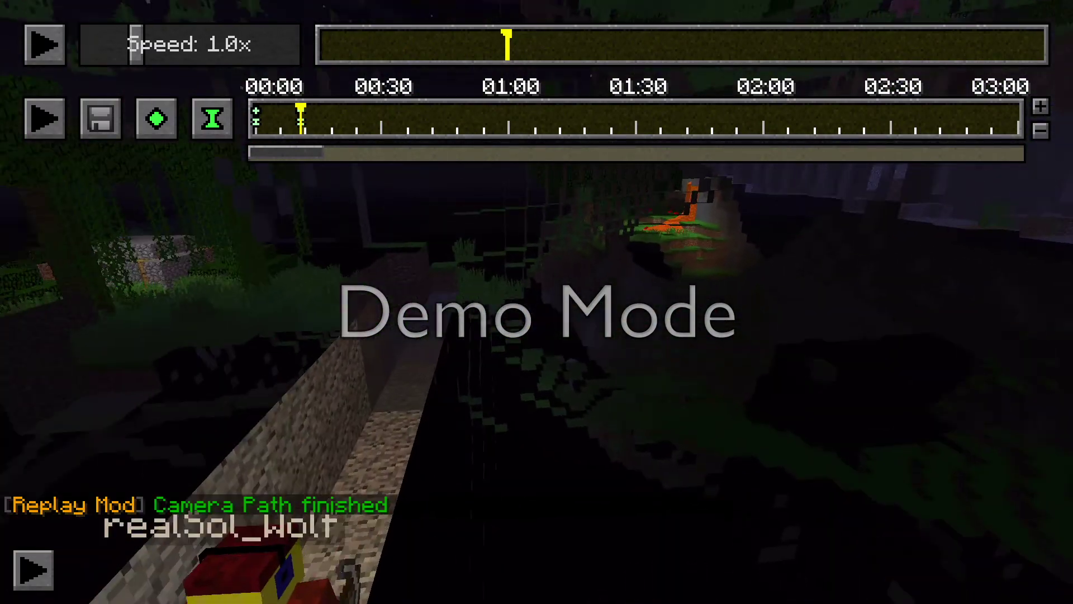
{"action": "key", "text": "s"}
{"action": "key", "text": "s"}
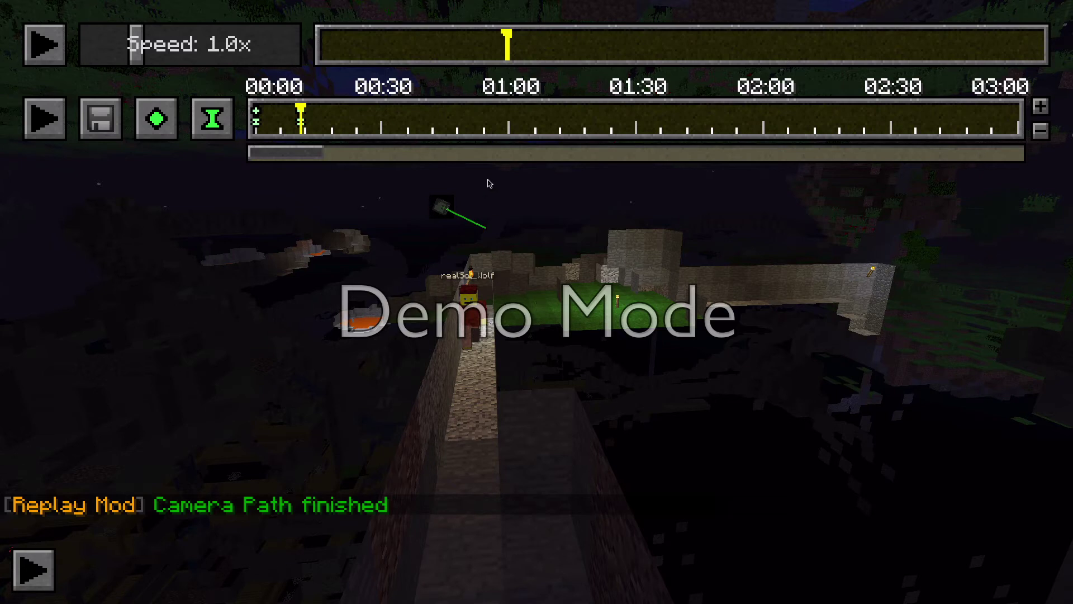
{"action": "left_click", "coordinate": [53, 53]}
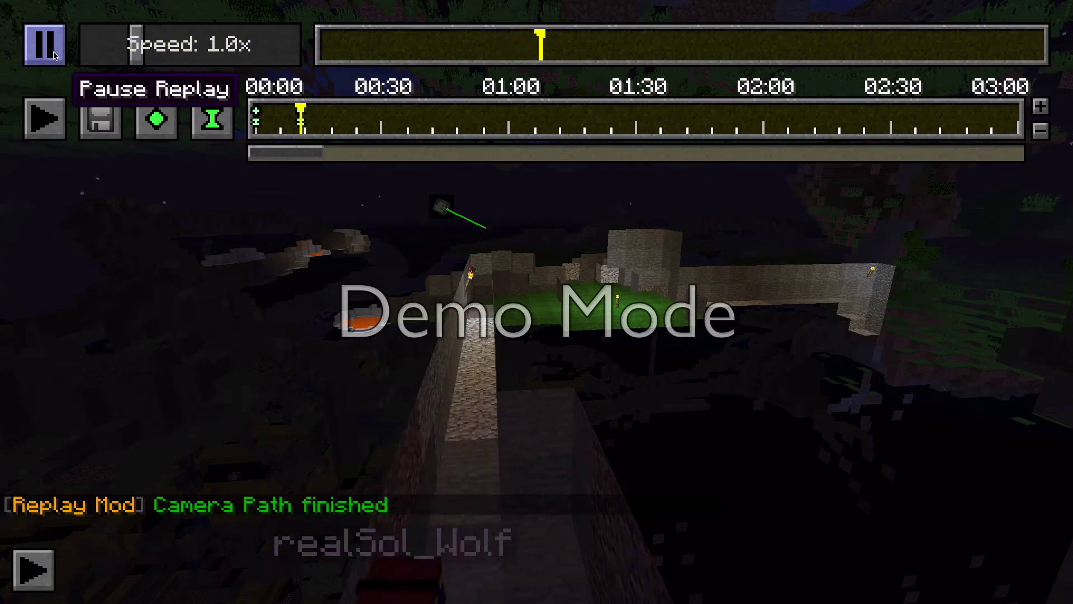
{"action": "left_click", "coordinate": [54, 54]}
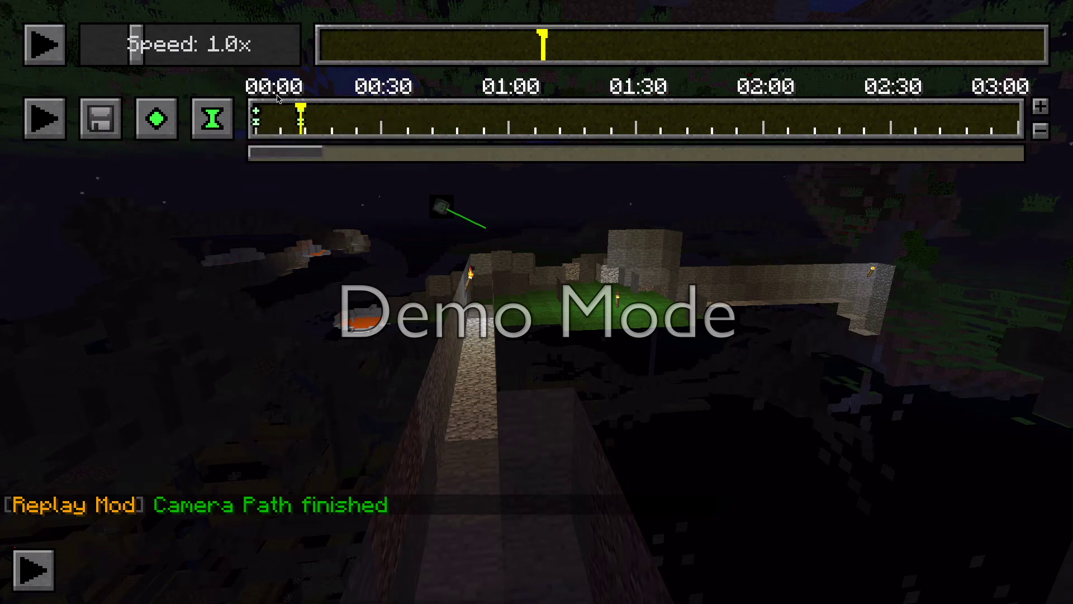
Step: Add position keyframes near 00:11 and 00:16 plus a time keyframe at 00:16, then preview the path
{"action": "left_click", "coordinate": [304, 130]}
{"action": "left_click", "coordinate": [157, 118]}
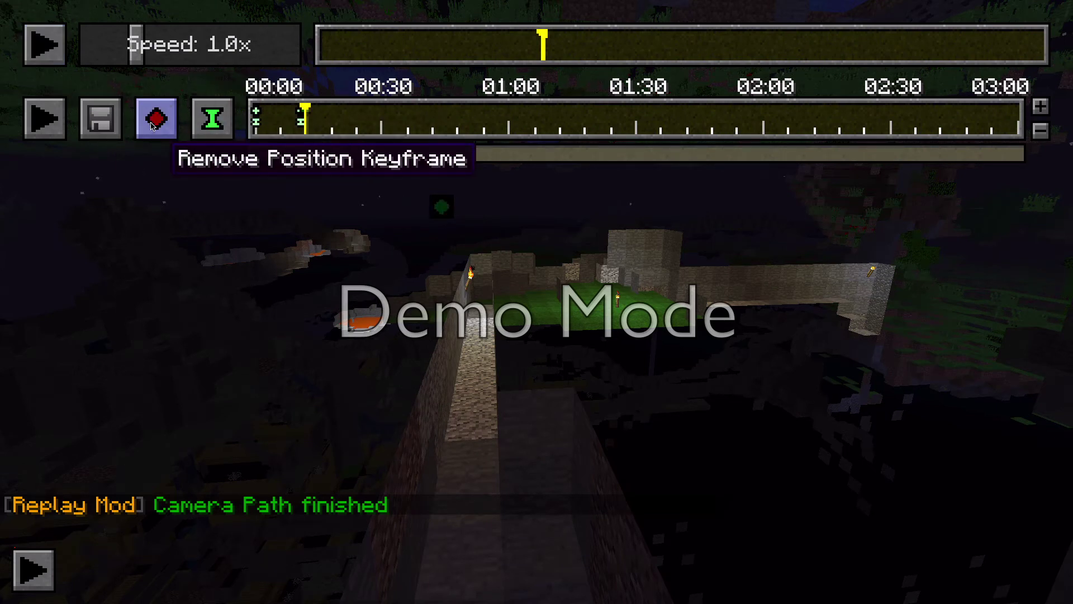
{"action": "left_click", "coordinate": [311, 127]}
{"action": "left_click", "coordinate": [183, 124]}
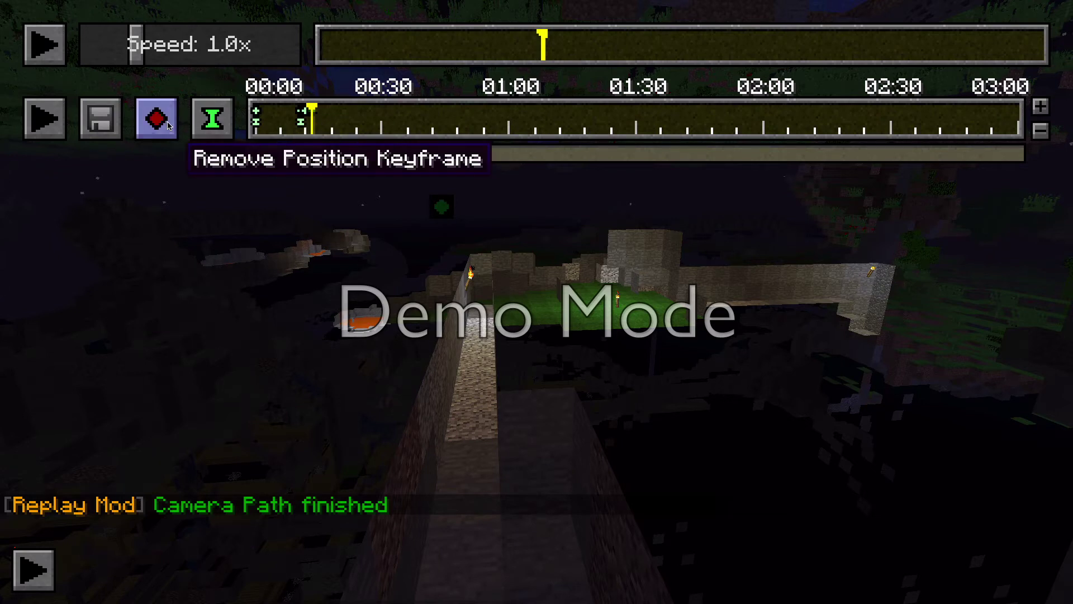
{"action": "left_click", "coordinate": [190, 124]}
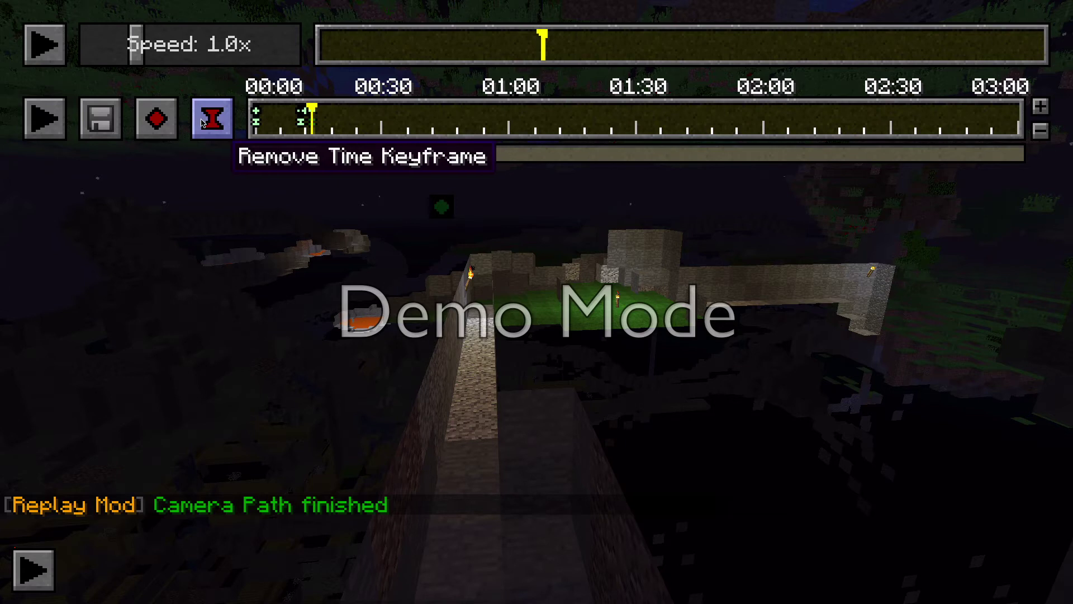
{"action": "left_click", "coordinate": [53, 119]}
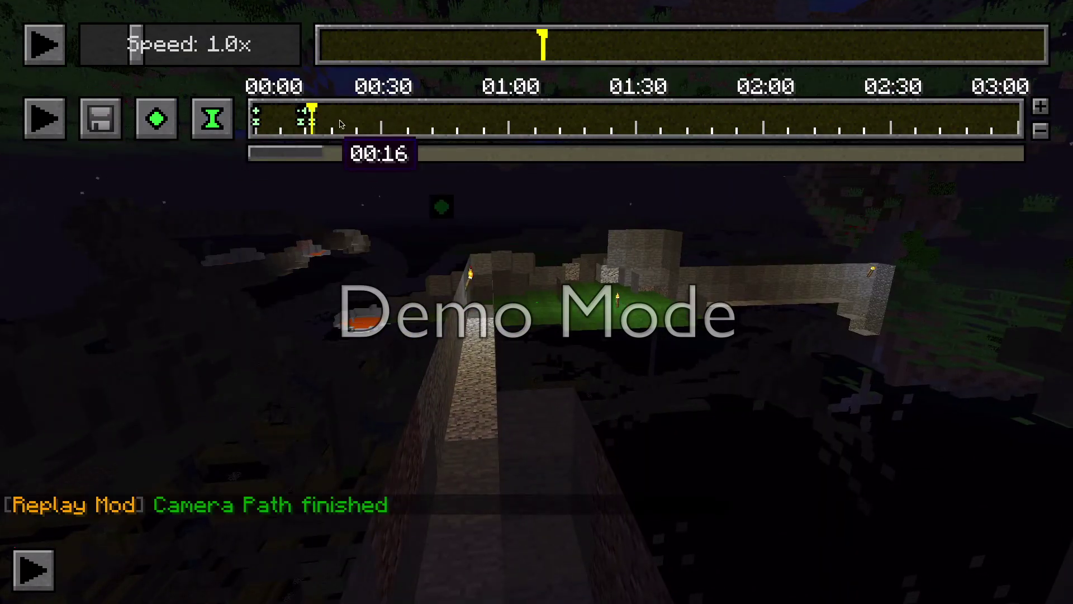
Step: Jump the replay to the player on the grassy hillside and pause at that moment
{"action": "left_click", "coordinate": [56, 50]}
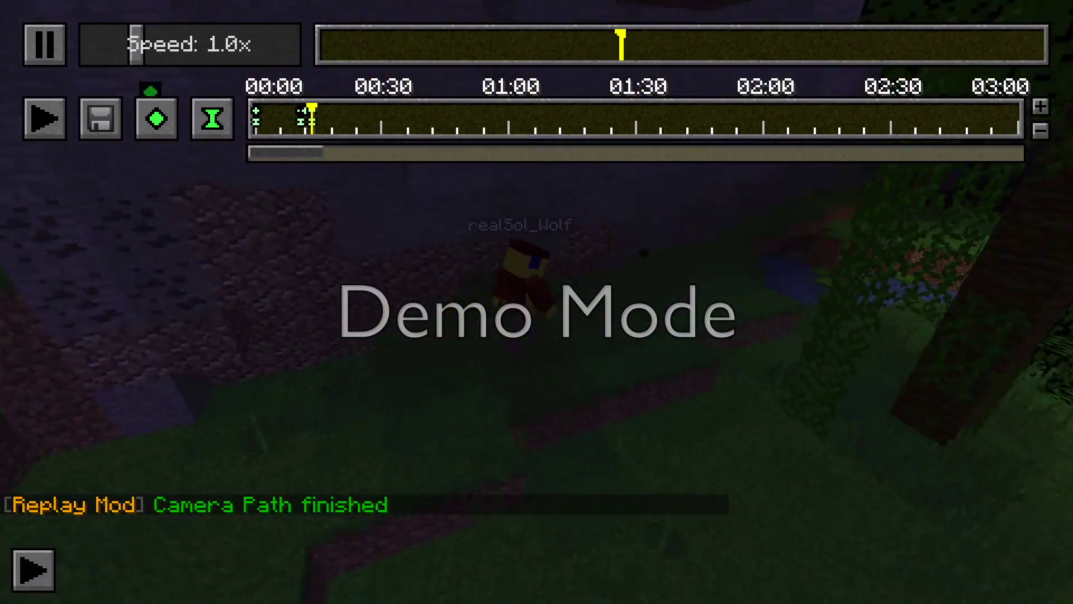
{"action": "key", "text": "Escape"}
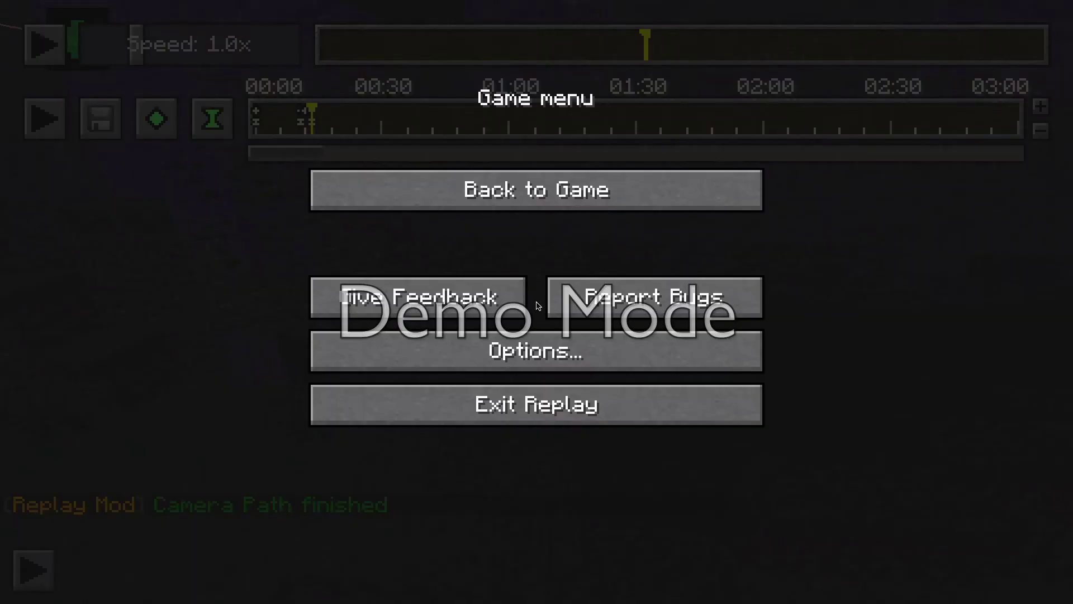
{"action": "left_click", "coordinate": [671, 193]}
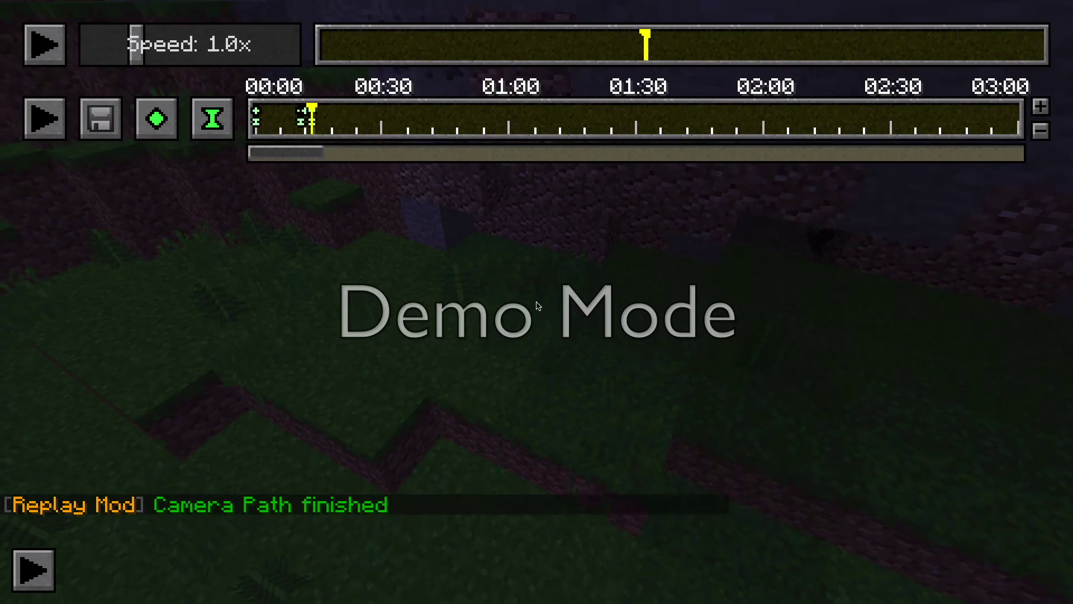
{"action": "left_click", "coordinate": [628, 47]}
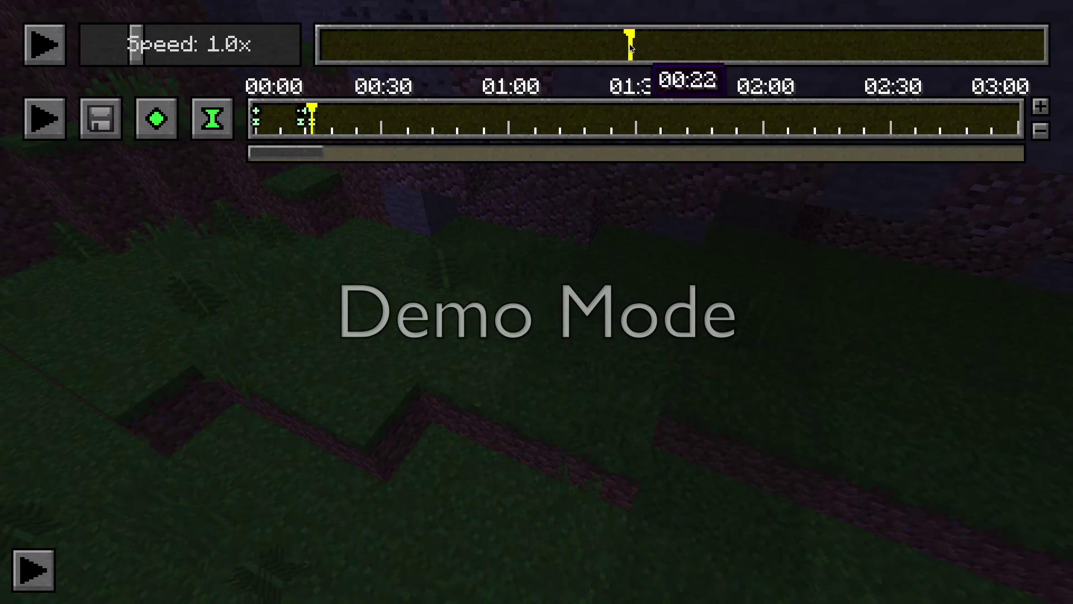
{"action": "left_click", "coordinate": [608, 45]}
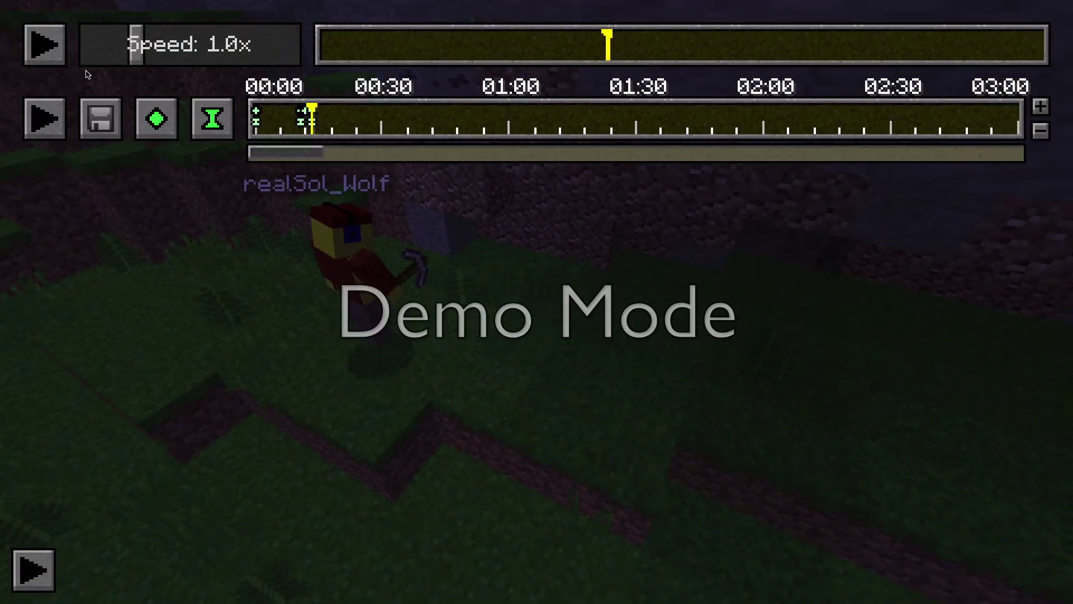
{"action": "left_click", "coordinate": [54, 48]}
{"action": "left_click", "coordinate": [55, 48]}
{"action": "left_click", "coordinate": [55, 50]}
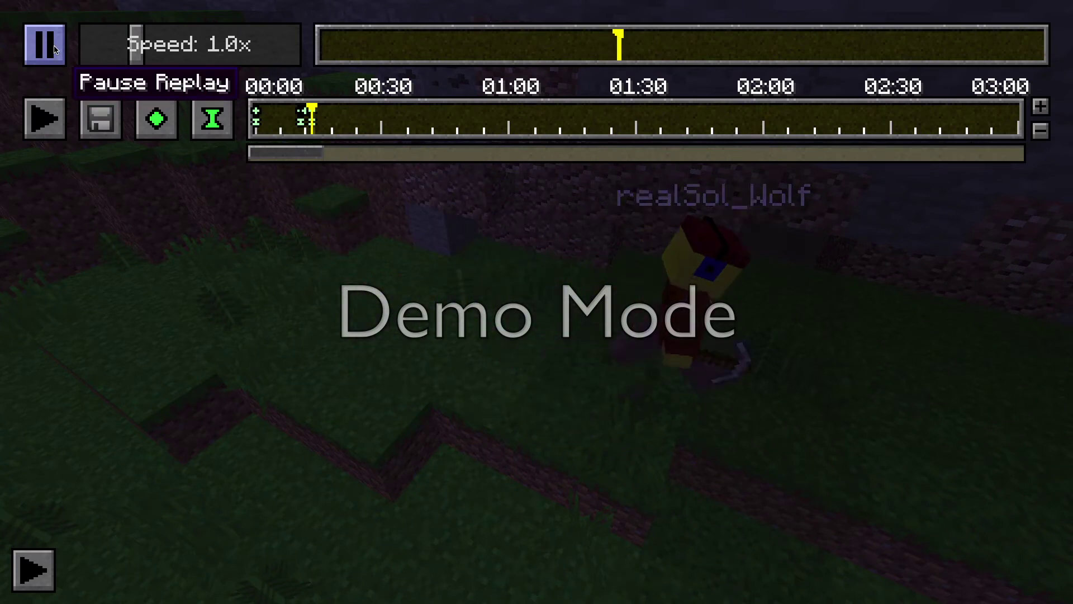
{"action": "left_click", "coordinate": [56, 49]}
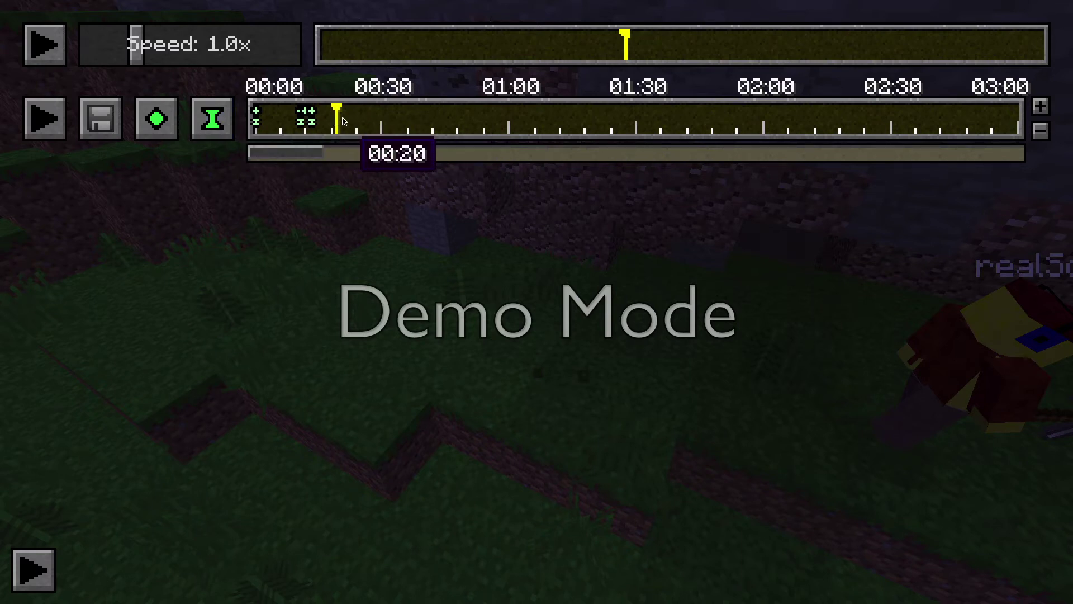
Step: Add a time keyframe at about 00:21 and position keyframes around 00:19–00:21
{"action": "left_click", "coordinate": [343, 120]}
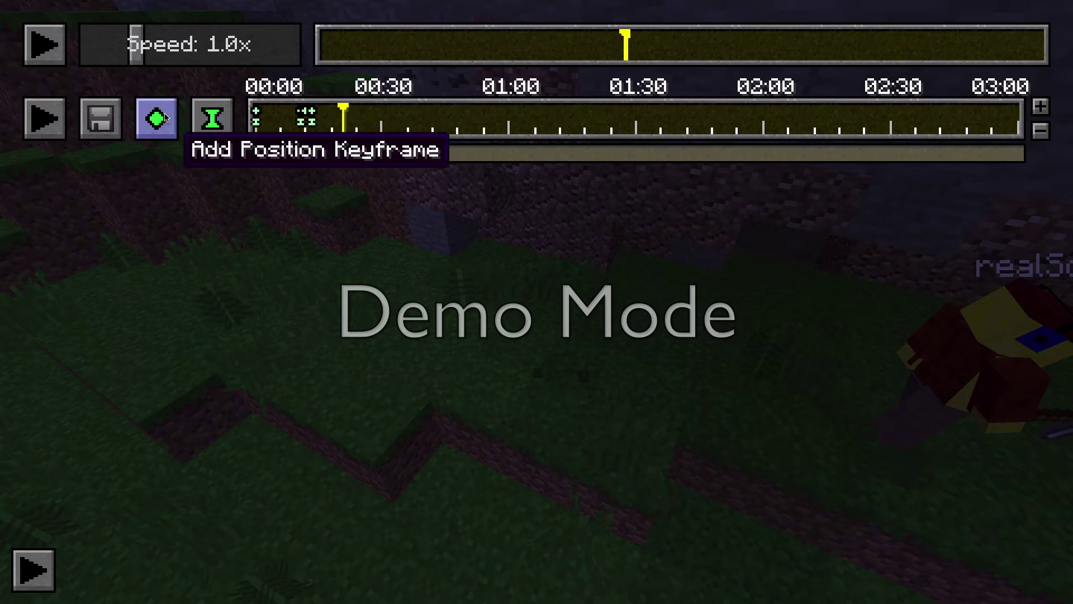
{"action": "left_click", "coordinate": [212, 118]}
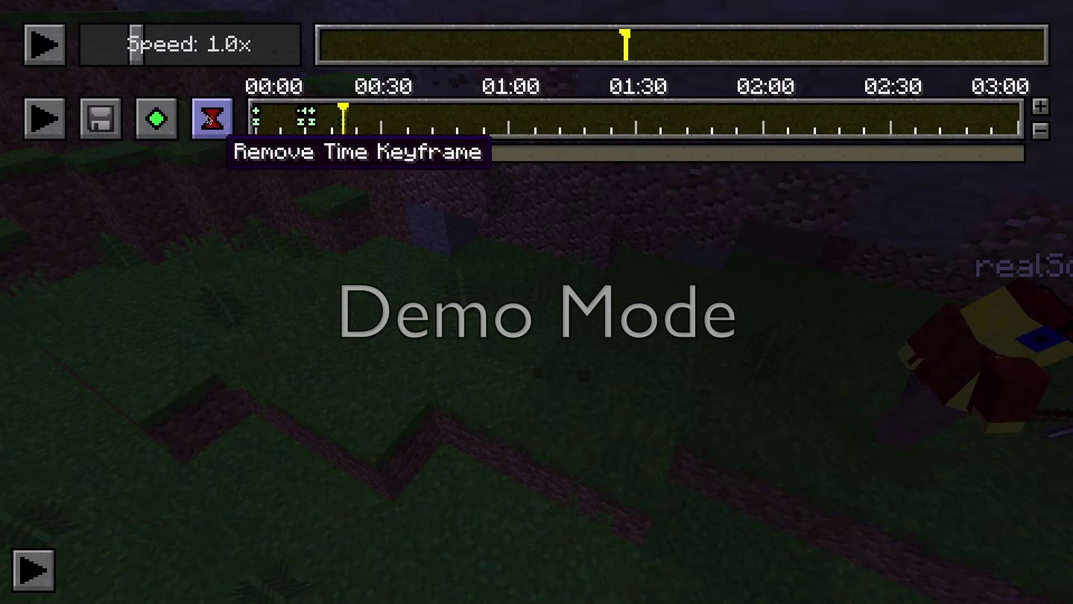
{"action": "left_click", "coordinate": [333, 131]}
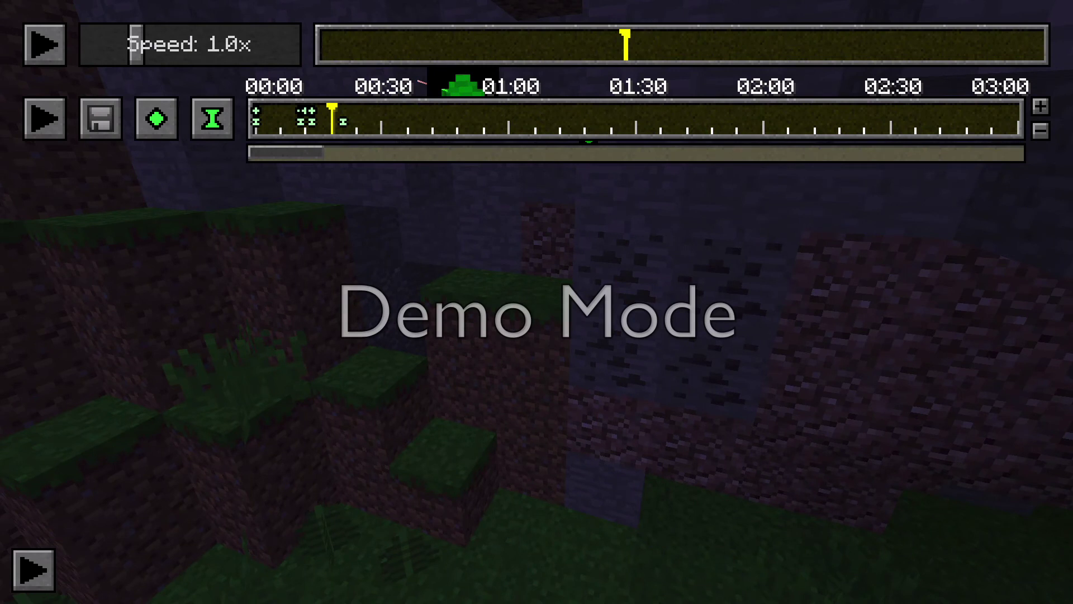
{"action": "left_click", "coordinate": [156, 118]}
{"action": "left_click", "coordinate": [344, 118]}
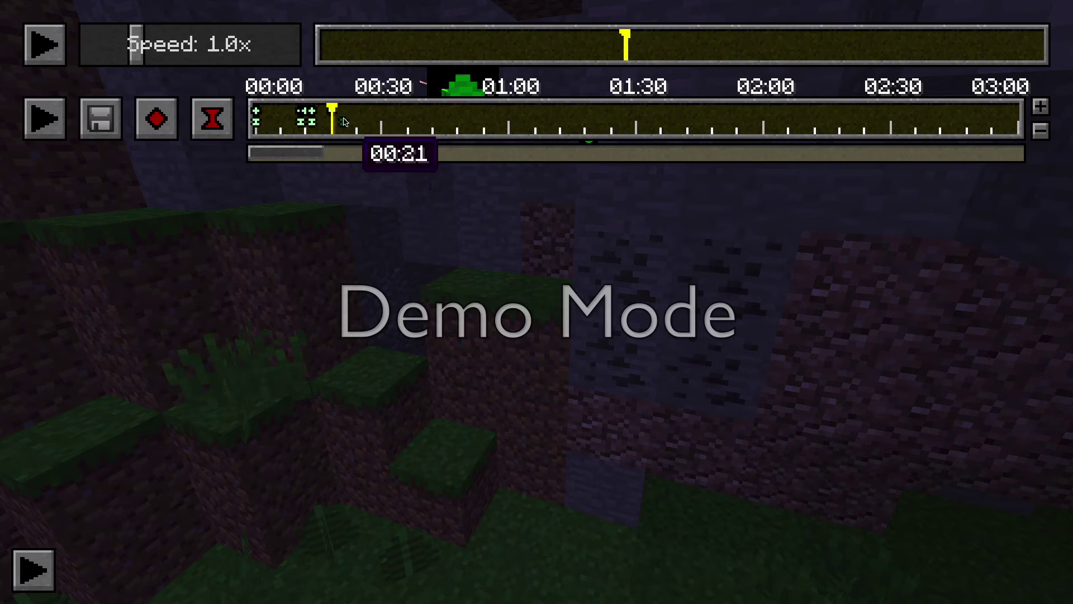
{"action": "left_click", "coordinate": [344, 123]}
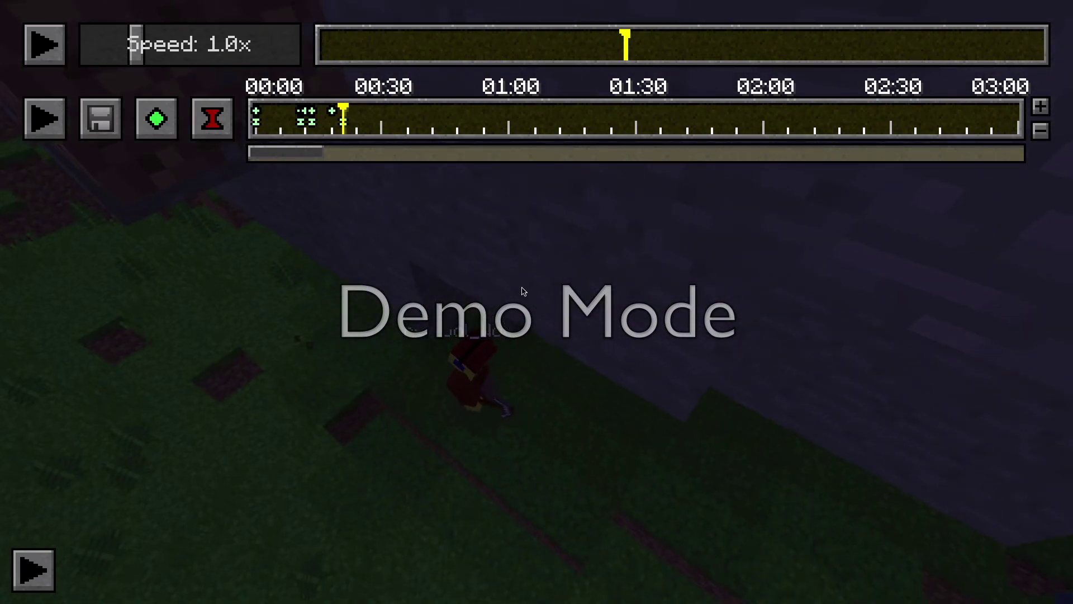
{"action": "left_click", "coordinate": [157, 118]}
{"action": "left_click", "coordinate": [281, 121]}
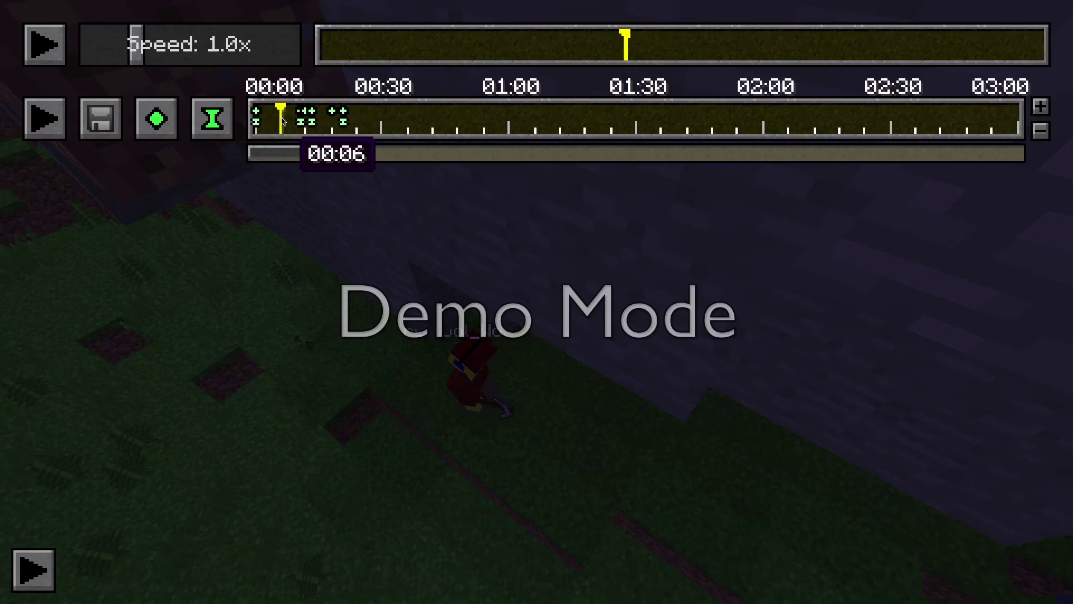
Step: Preview the camera path from 00:06 until 'Camera Path finished' appears
{"action": "left_click", "coordinate": [44, 119]}
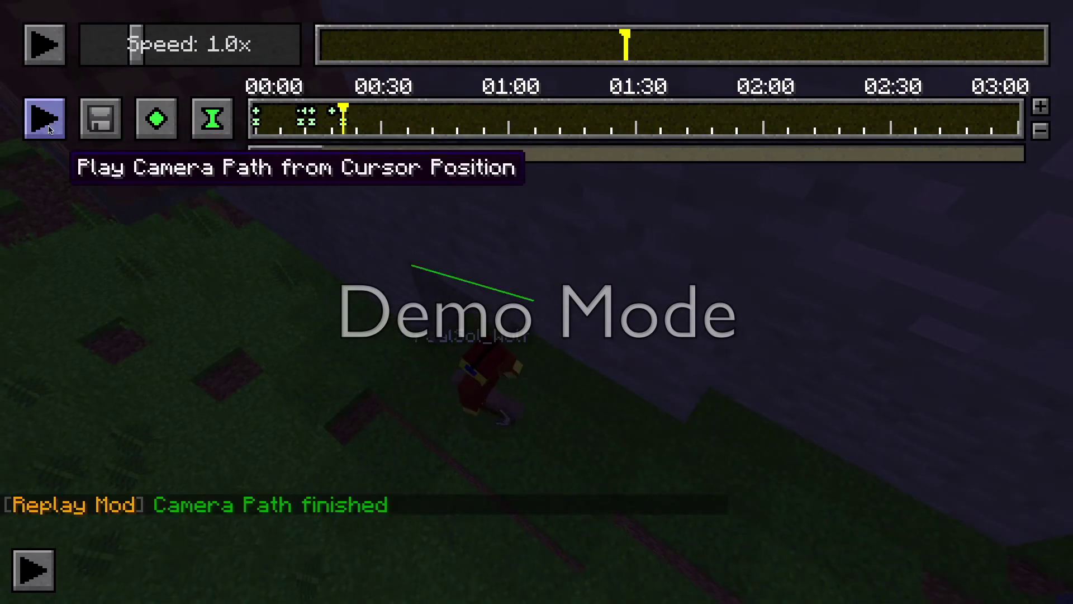
{"action": "left_click", "coordinate": [99, 116]}
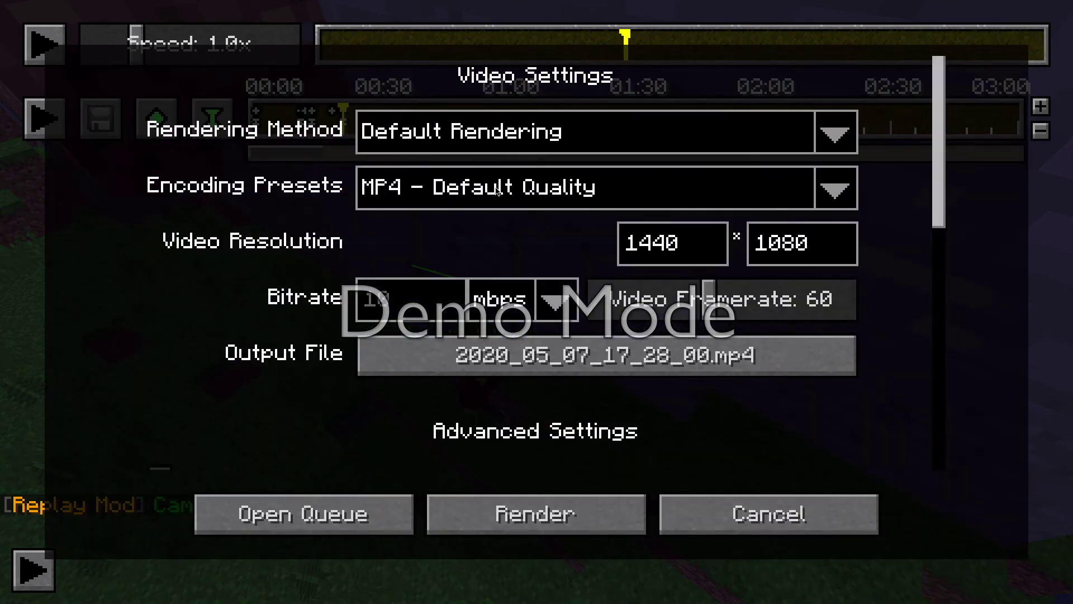
{"action": "scroll", "coordinate": [572, 311], "scroll_direction": "down", "scroll_amount": 5}
{"action": "scroll", "coordinate": [574, 305], "scroll_direction": "up", "scroll_amount": 5}
{"action": "scroll", "coordinate": [560, 307], "scroll_direction": "down", "scroll_amount": 1}
{"action": "scroll", "coordinate": [506, 297], "scroll_direction": "down", "scroll_amount": 12}
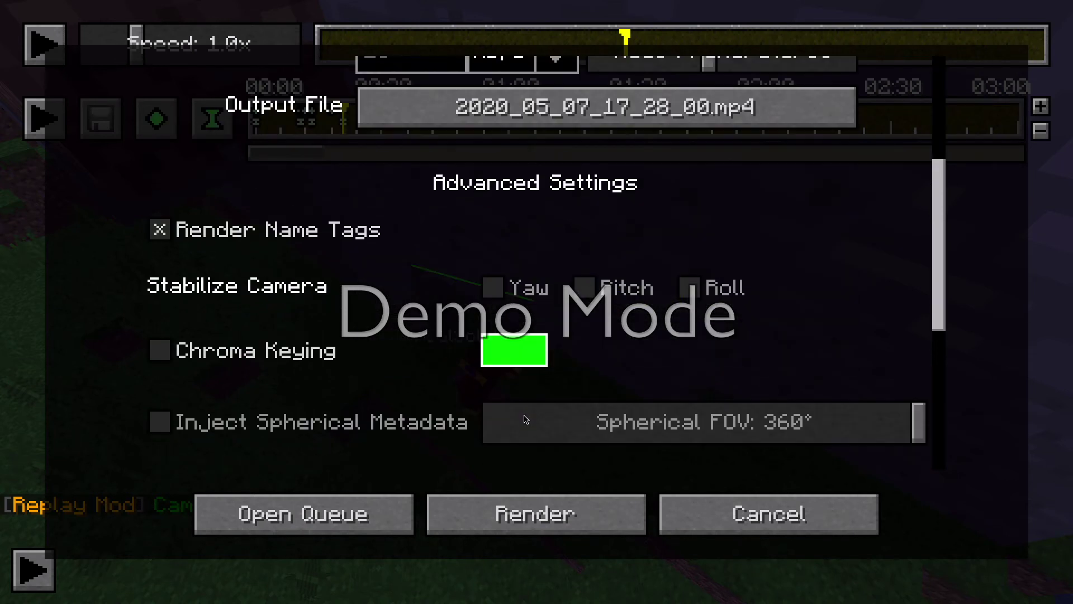
{"action": "scroll", "coordinate": [505, 290], "scroll_direction": "up", "scroll_amount": 4}
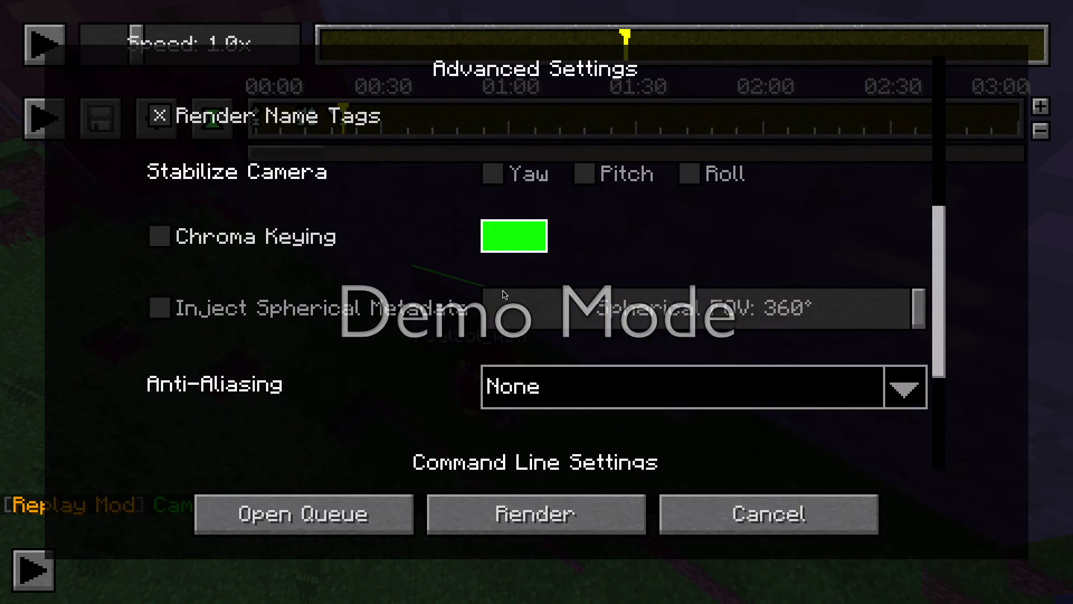
{"action": "scroll", "coordinate": [503, 302], "scroll_direction": "down", "scroll_amount": 2}
{"action": "scroll", "coordinate": [501, 314], "scroll_direction": "down", "scroll_amount": 3}
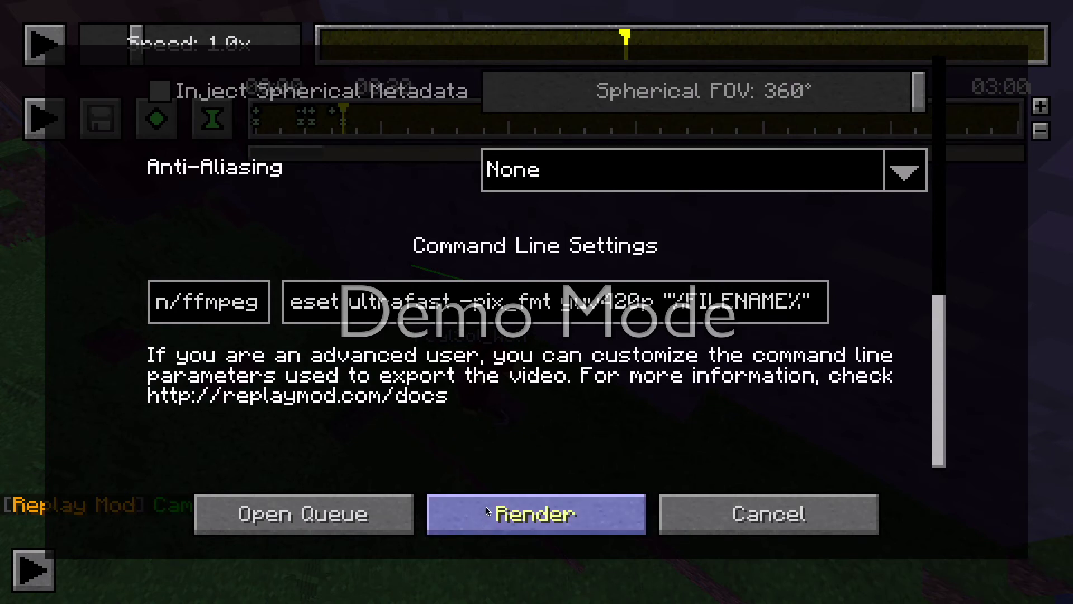
{"action": "scroll", "coordinate": [355, 357], "scroll_direction": "up", "scroll_amount": 5}
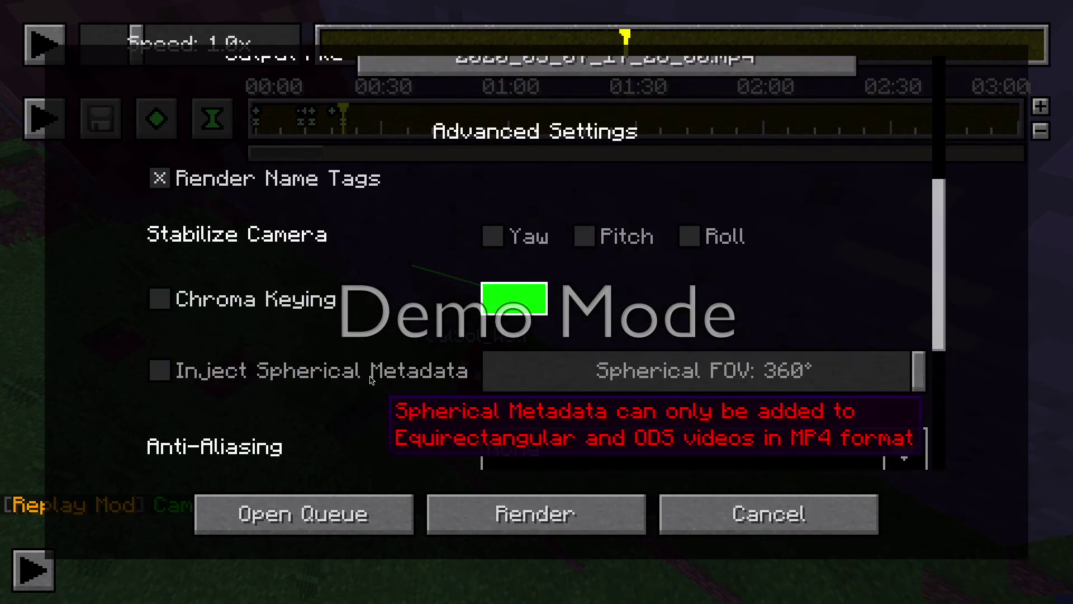
{"action": "scroll", "coordinate": [369, 375], "scroll_direction": "down", "scroll_amount": 5}
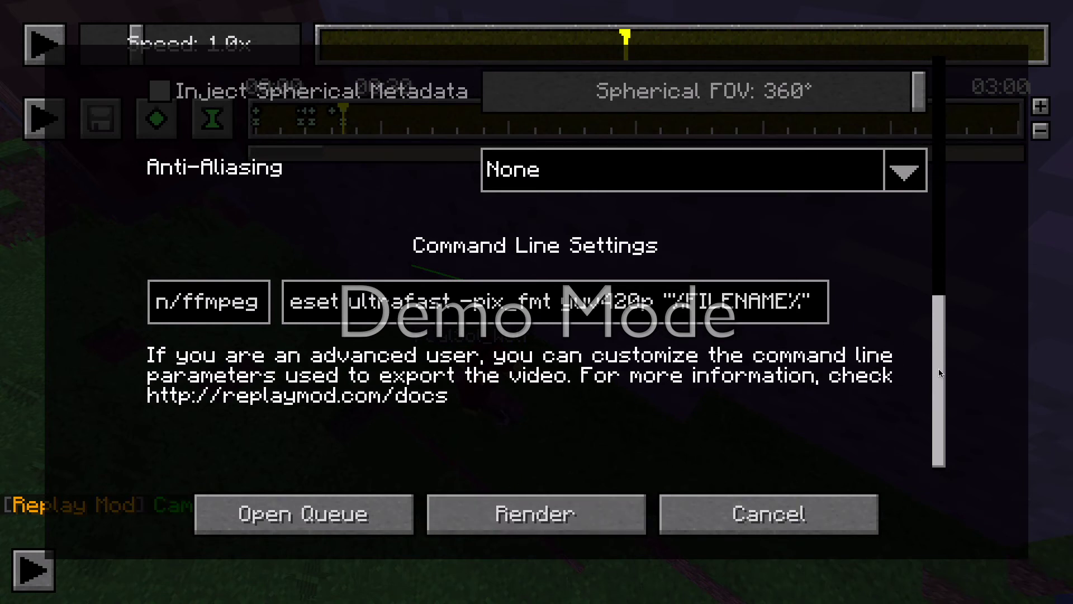
{"action": "left_click_drag", "start_coordinate": [940, 373], "coordinate": [943, 160]}
Step: Set Rendering Method to Equirectangular Rendering, changing the output to 2160 × 1080 MP4
{"action": "left_click", "coordinate": [579, 128]}
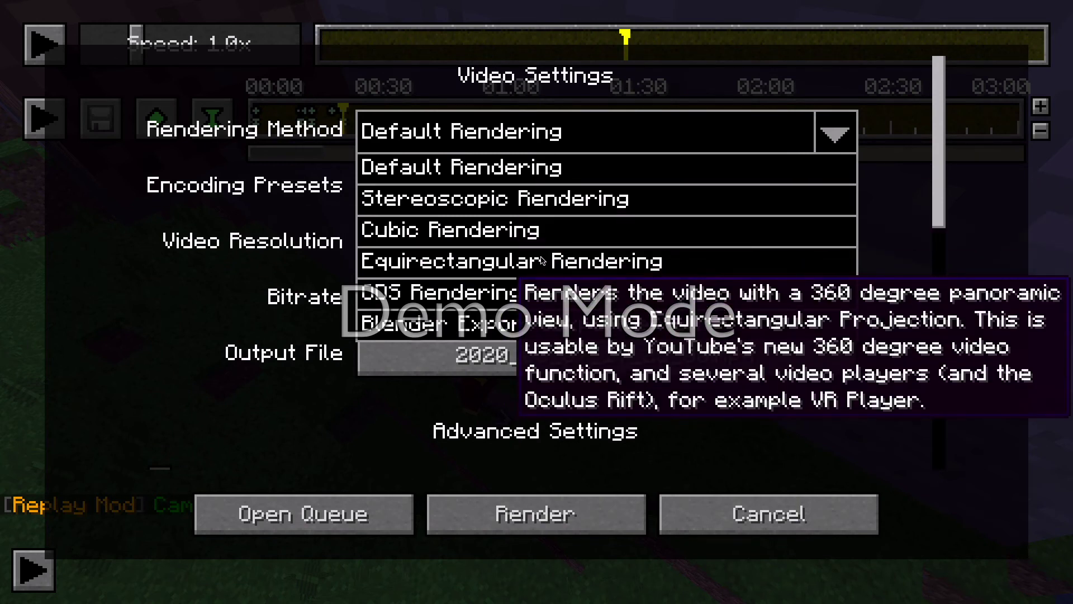
{"action": "left_click", "coordinate": [538, 230]}
{"action": "left_click", "coordinate": [478, 138]}
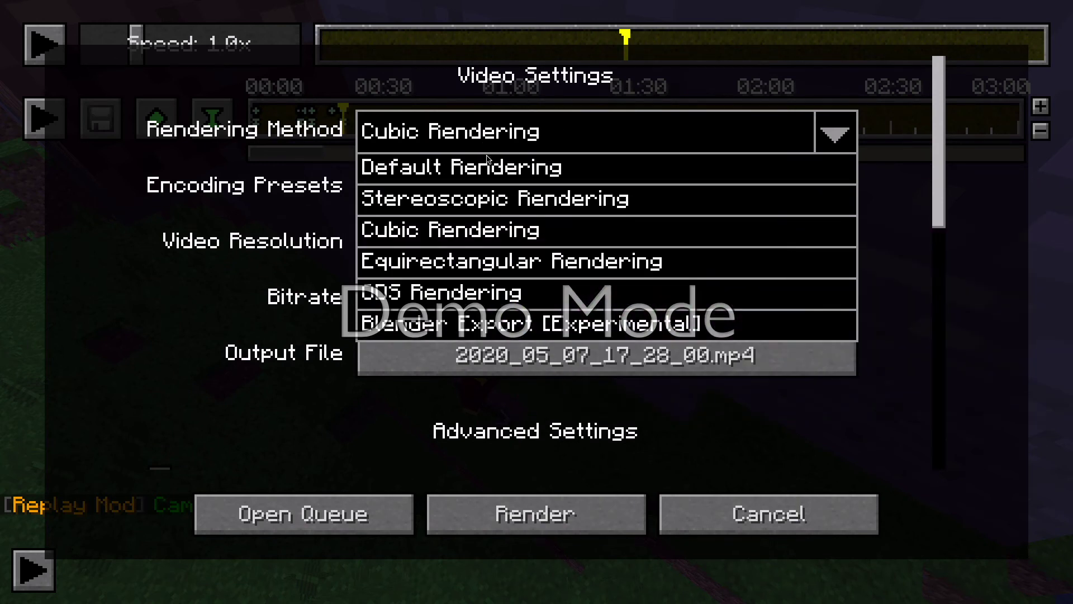
{"action": "left_click", "coordinate": [502, 258]}
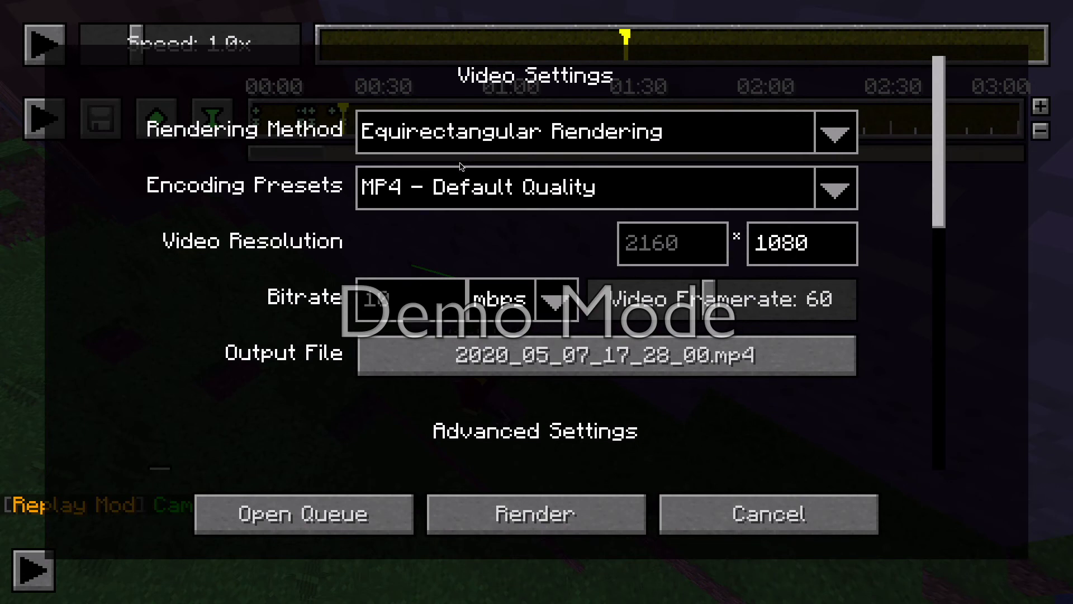
{"action": "scroll", "coordinate": [534, 240], "scroll_direction": "down", "scroll_amount": 5}
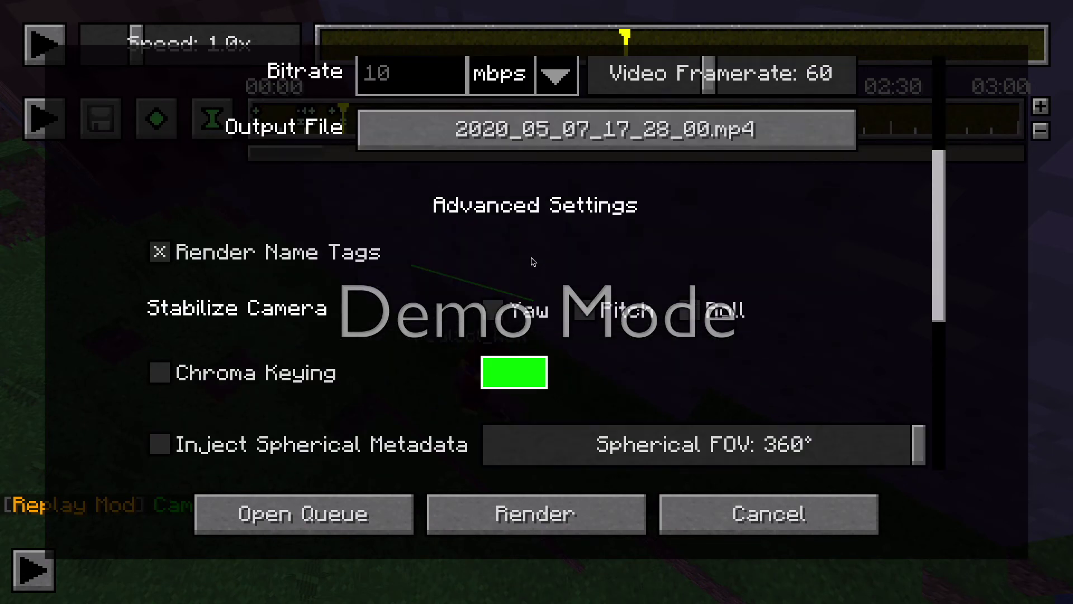
{"action": "scroll", "coordinate": [506, 307], "scroll_direction": "down", "scroll_amount": 1}
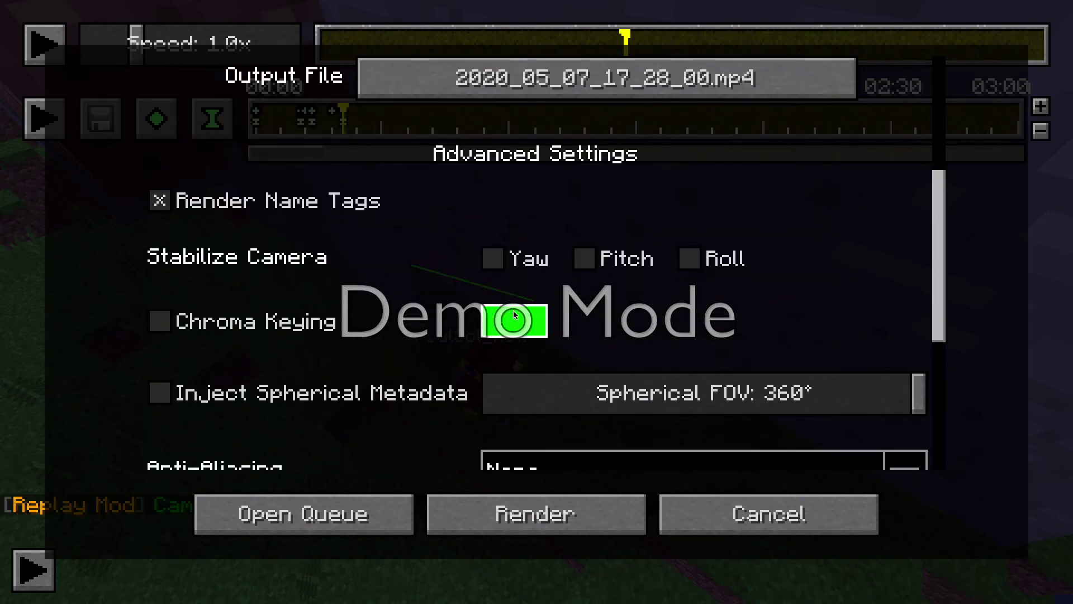
Step: Pick a dark green chroma key colour in the colour chooser, trying yellow and grey first
{"action": "left_click", "coordinate": [506, 311]}
{"action": "left_click", "coordinate": [569, 470]}
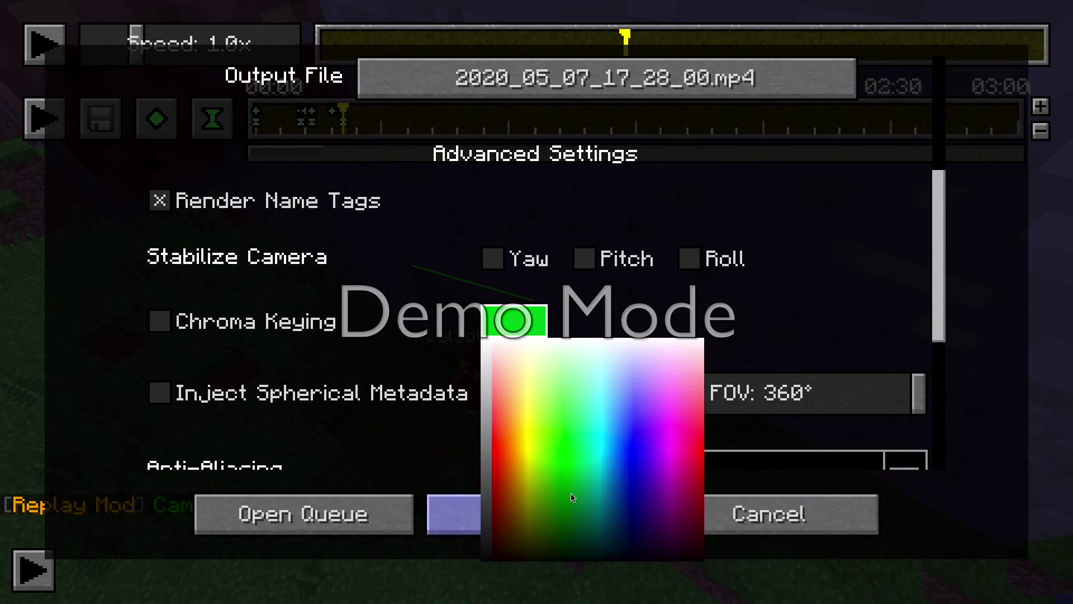
{"action": "left_click", "coordinate": [565, 471]}
{"action": "left_click", "coordinate": [529, 451]}
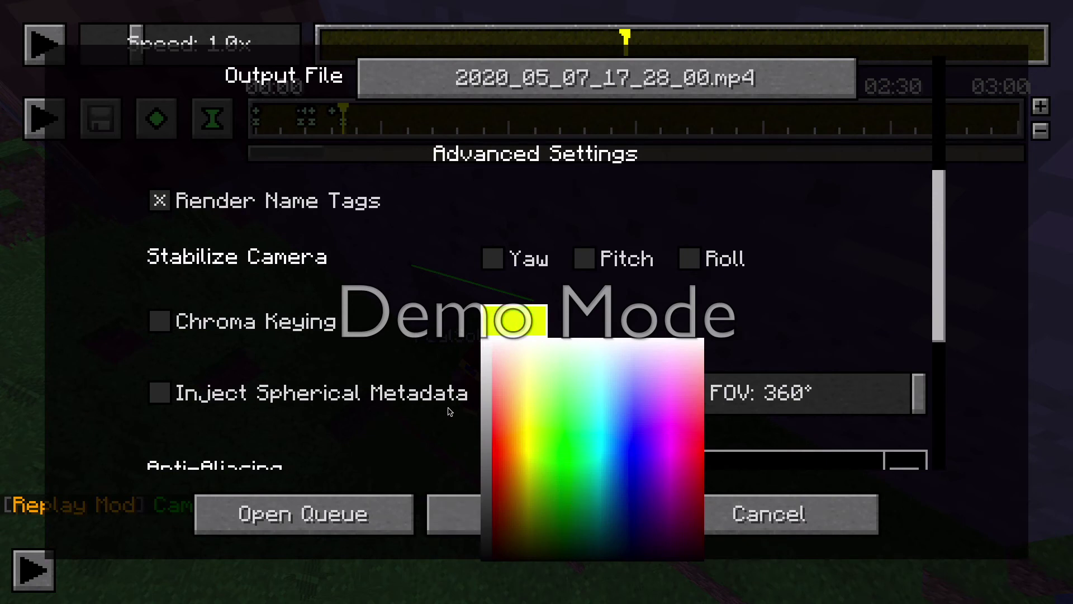
{"action": "left_click", "coordinate": [487, 432]}
{"action": "left_click", "coordinate": [489, 446]}
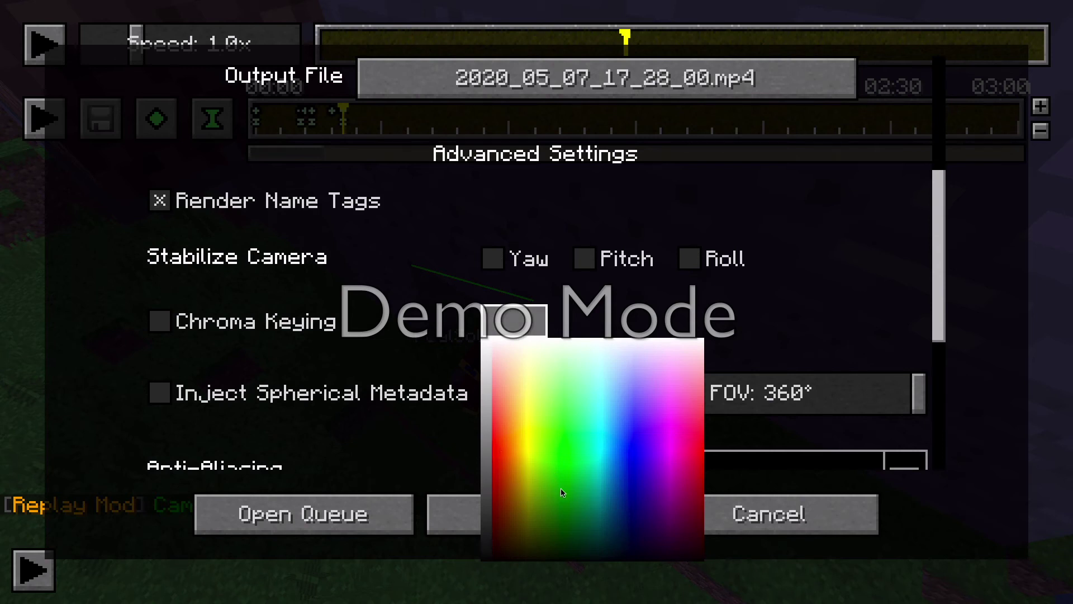
{"action": "left_click", "coordinate": [573, 540]}
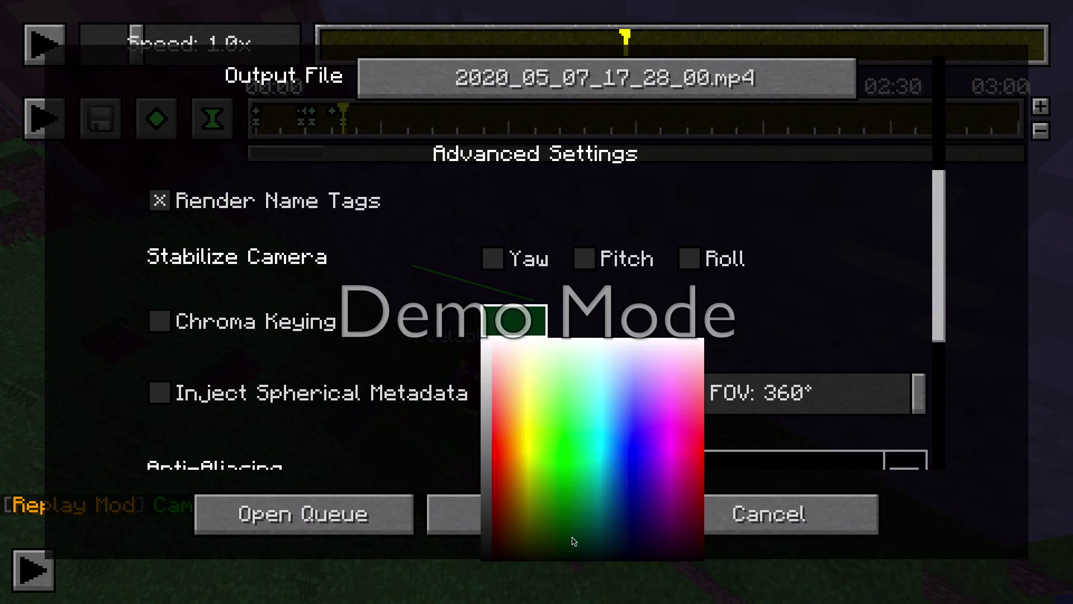
{"action": "left_click", "coordinate": [576, 533]}
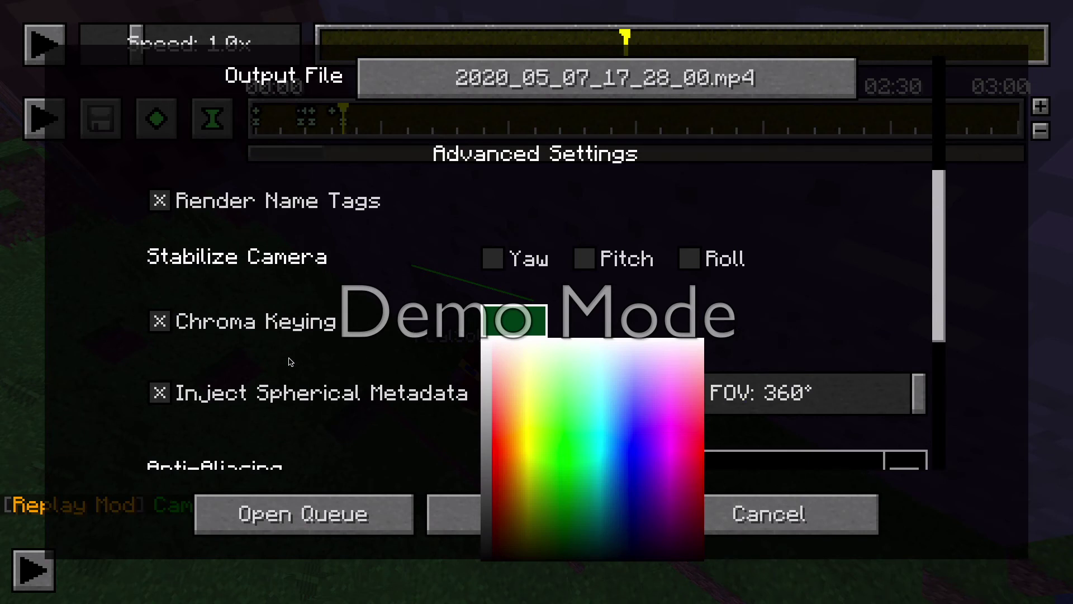
Step: Set the spherical field of view to 360° and keep anti-aliasing at None
{"action": "left_click_drag", "start_coordinate": [916, 392], "coordinate": [951, 402]}
{"action": "scroll", "coordinate": [795, 380], "scroll_direction": "down", "scroll_amount": 5}
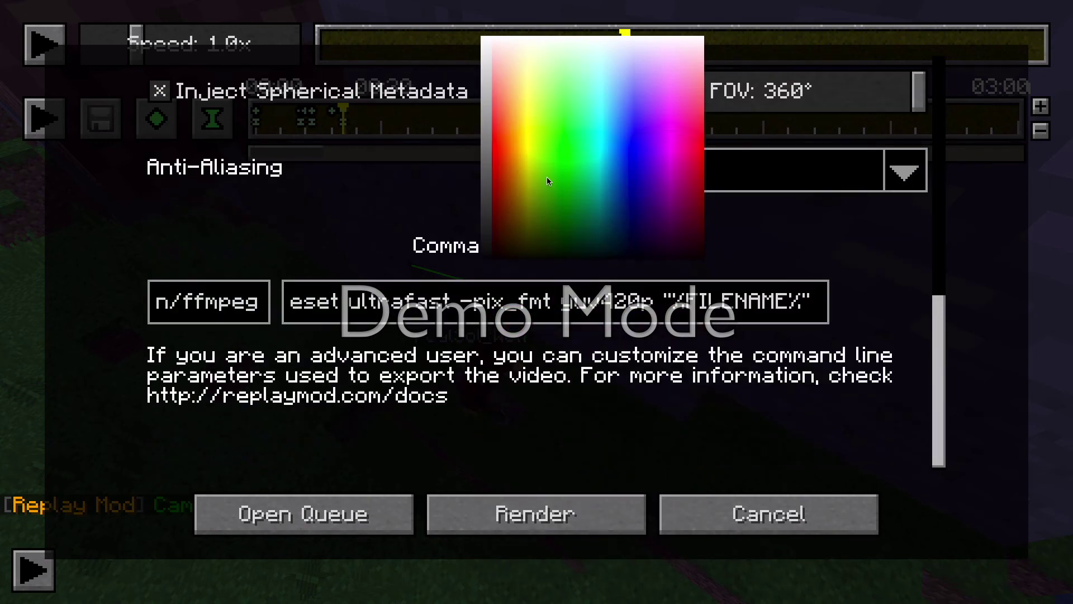
{"action": "scroll", "coordinate": [548, 181], "scroll_direction": "up", "scroll_amount": 5}
{"action": "scroll", "coordinate": [664, 396], "scroll_direction": "down", "scroll_amount": 4}
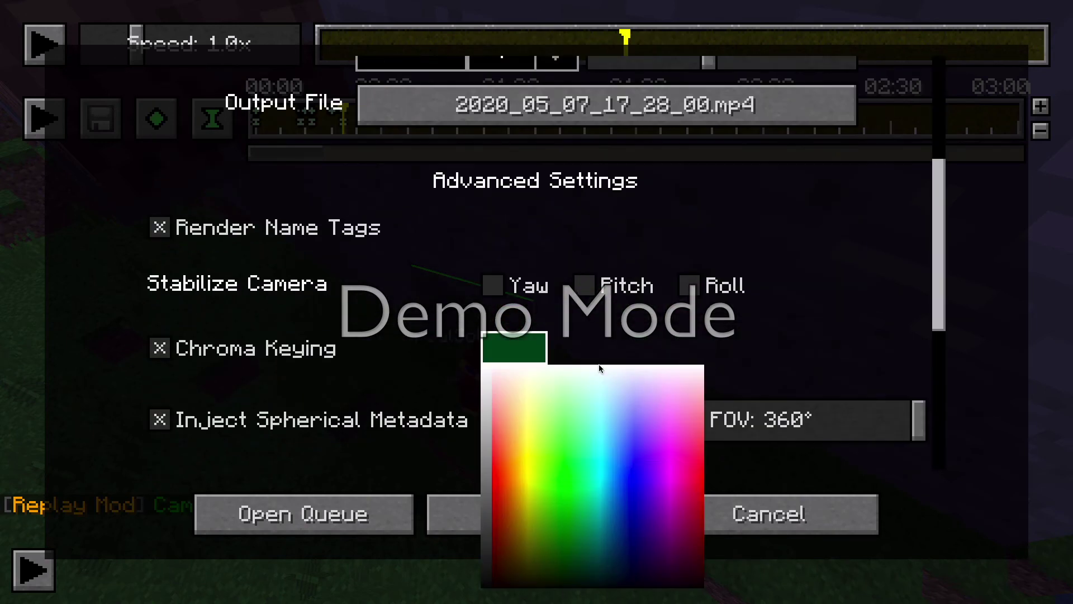
{"action": "left_click", "coordinate": [528, 342]}
{"action": "scroll", "coordinate": [664, 401], "scroll_direction": "down", "scroll_amount": 4}
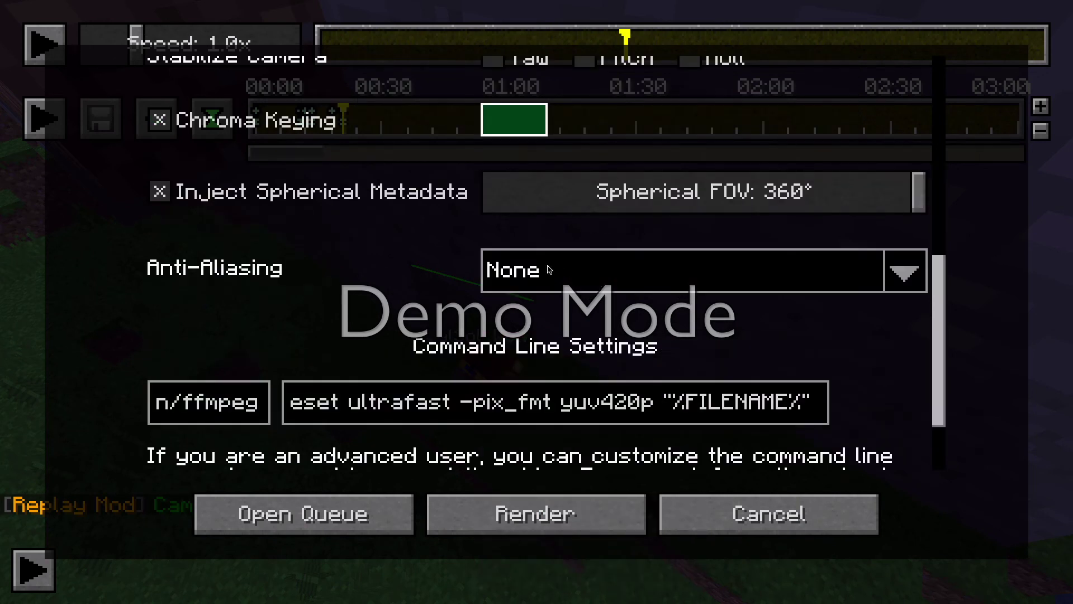
{"action": "left_click", "coordinate": [548, 271]}
{"action": "left_click", "coordinate": [453, 310]}
{"action": "scroll", "coordinate": [479, 404], "scroll_direction": "down", "scroll_amount": 3}
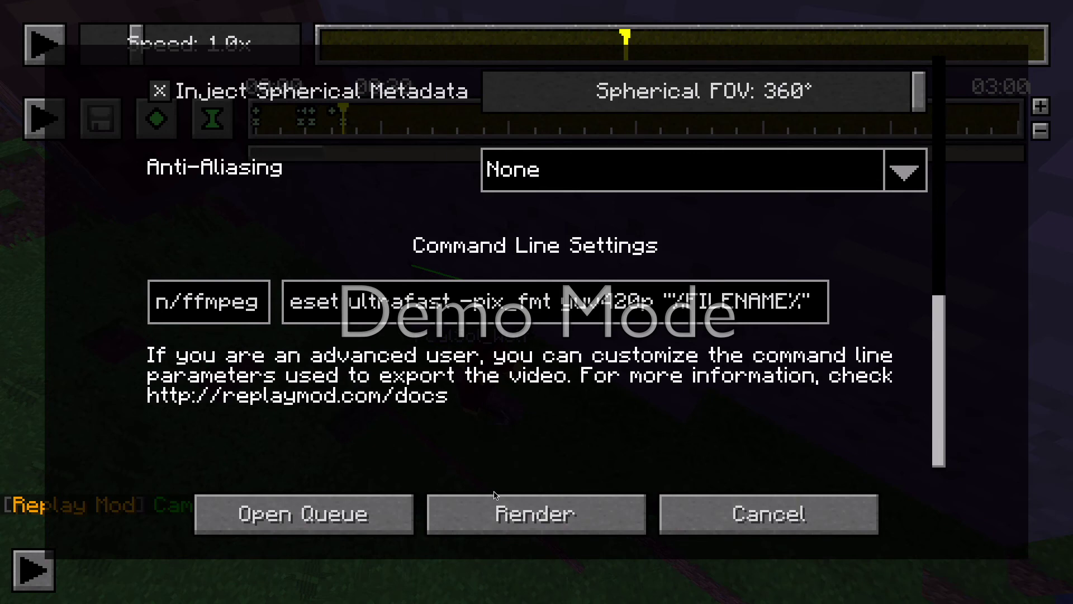
Step: Start rendering the 360° video, showing the live preview briefly and then hiding it
{"action": "left_click", "coordinate": [536, 513]}
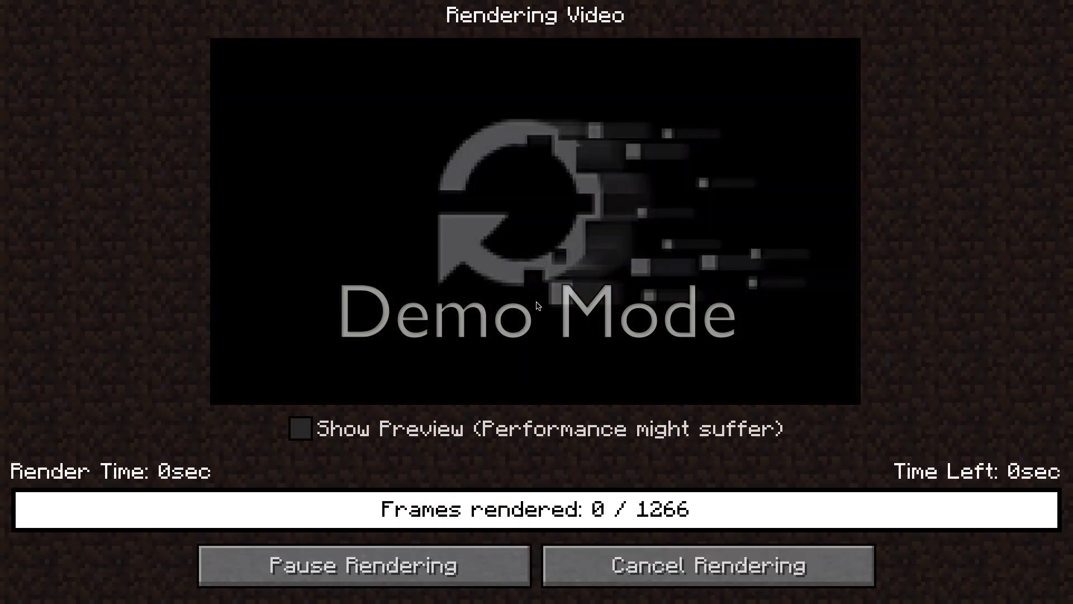
{"action": "left_click", "coordinate": [311, 432]}
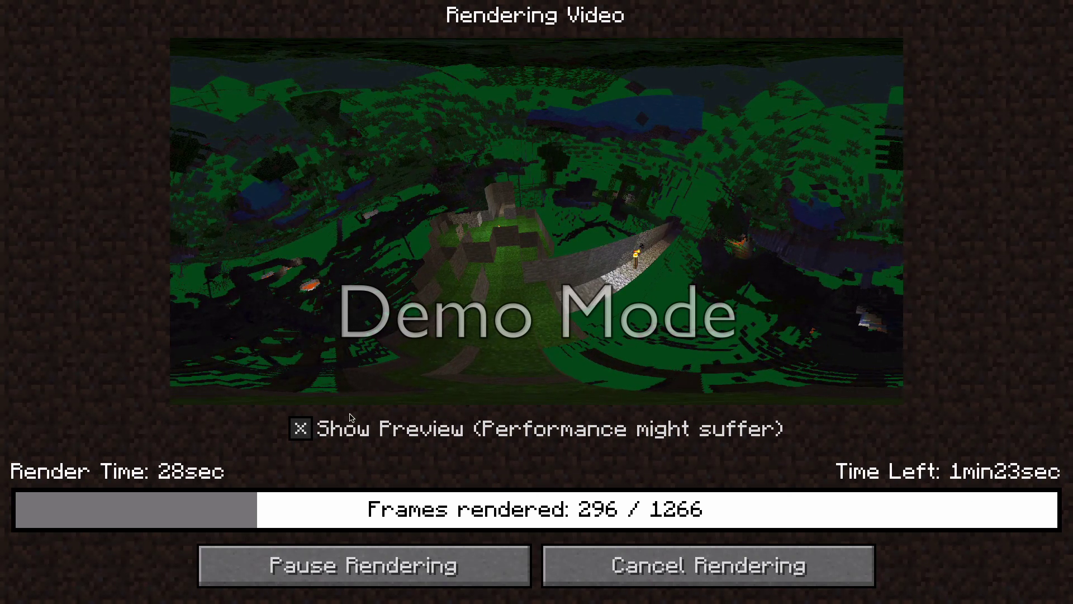
{"action": "left_click", "coordinate": [299, 429]}
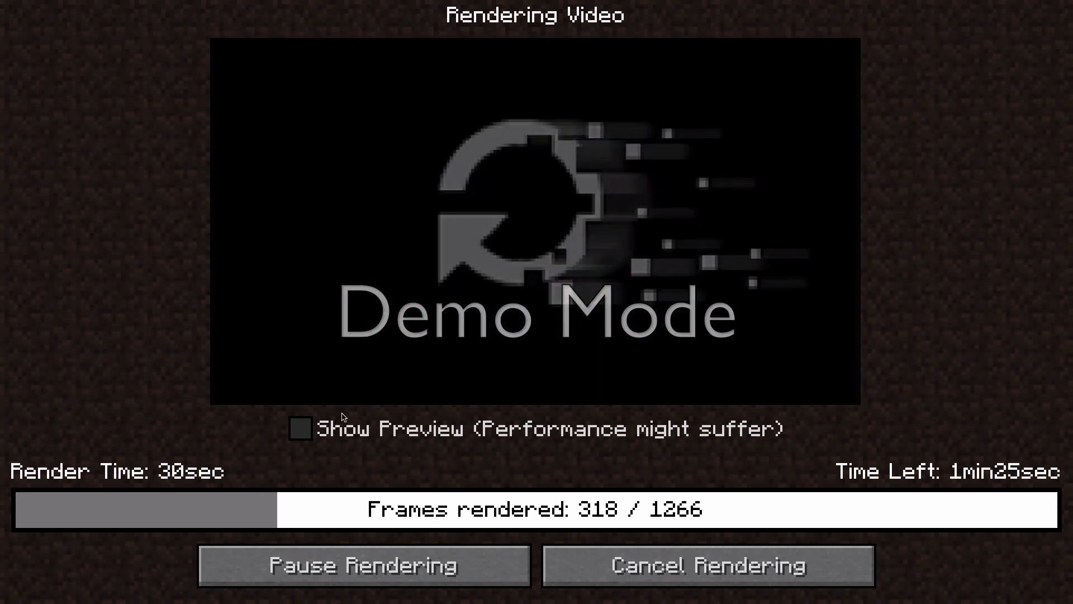
Step: Watch the green-keyed render in the live preview, then hide the preview so rendering continues
{"action": "left_click", "coordinate": [318, 435]}
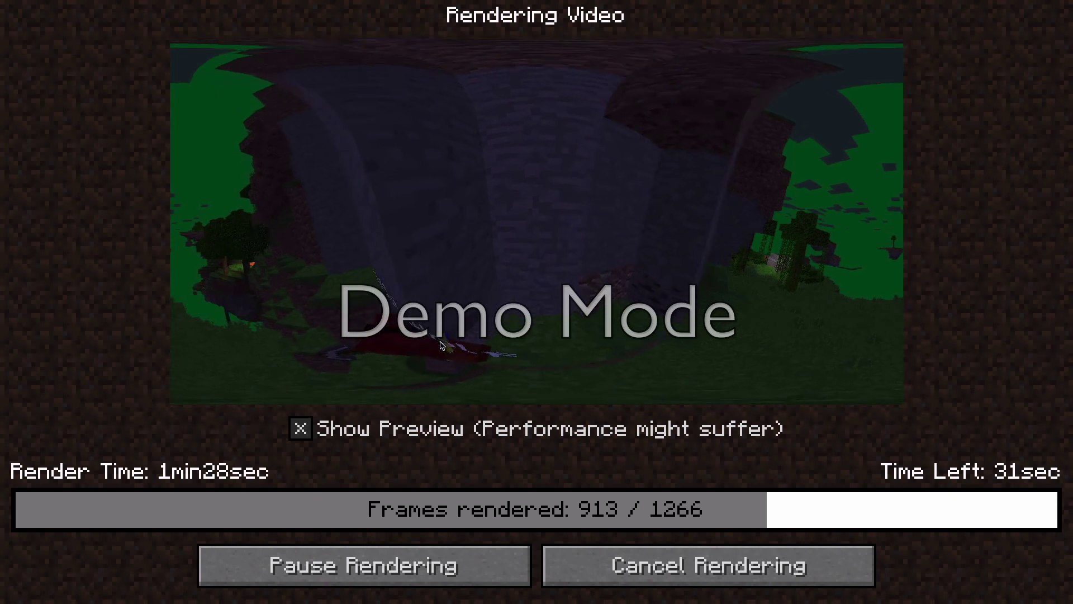
{"action": "left_click", "coordinate": [300, 429]}
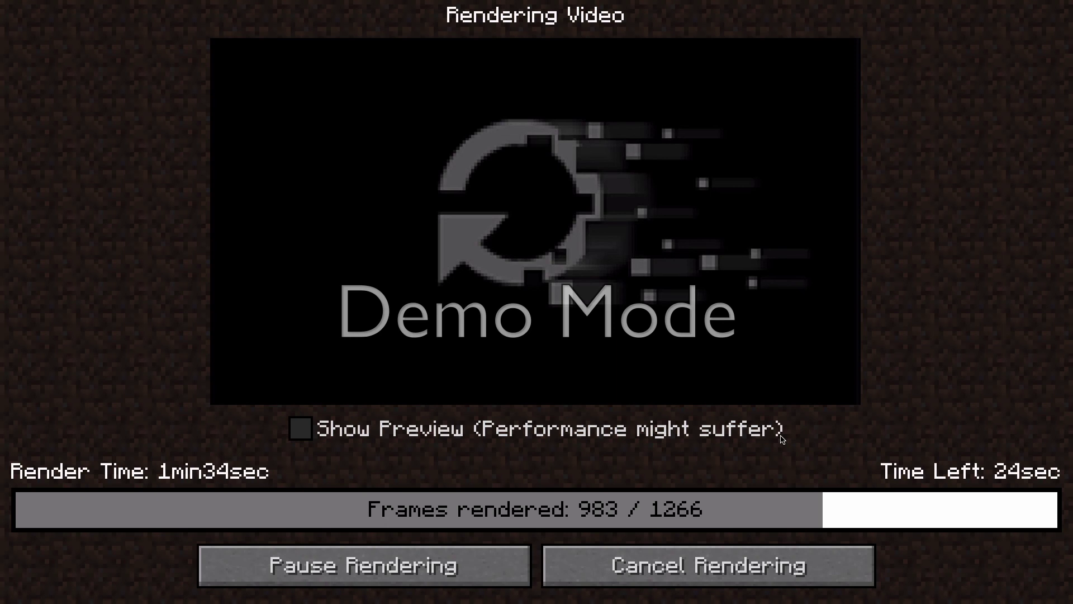
Step: Show the live render preview while the last frames finish rendering
{"action": "left_click", "coordinate": [305, 423]}
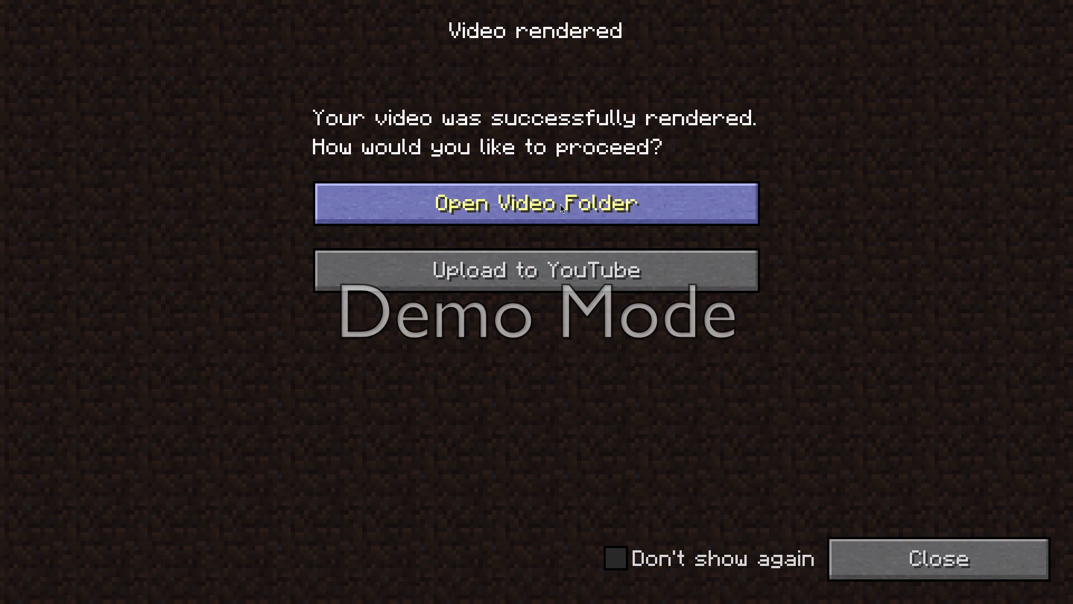
Step: Open the replay_videos folder and preview the new 2020_05_07_17_28_00.mp4, then deselect it
{"action": "left_click", "coordinate": [537, 211]}
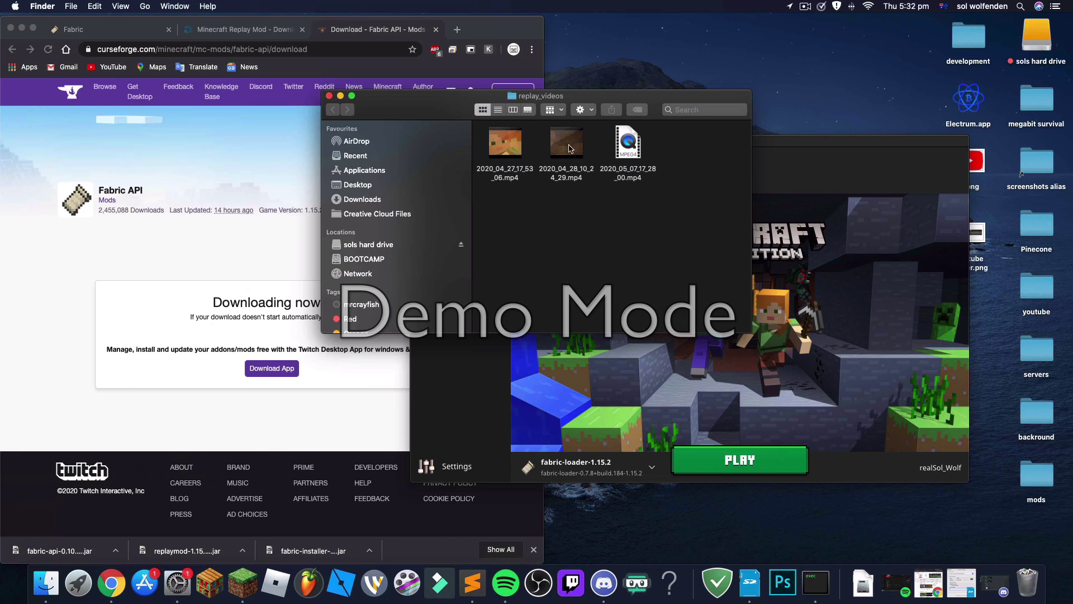
{"action": "mouse_move", "coordinate": [577, 151]}
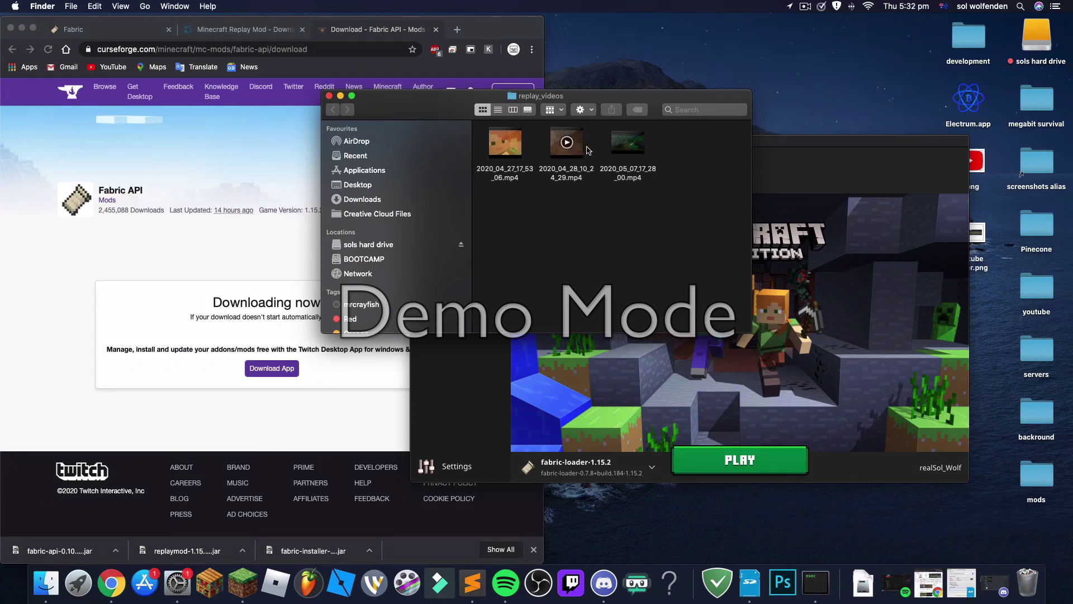
{"action": "left_click", "coordinate": [629, 143]}
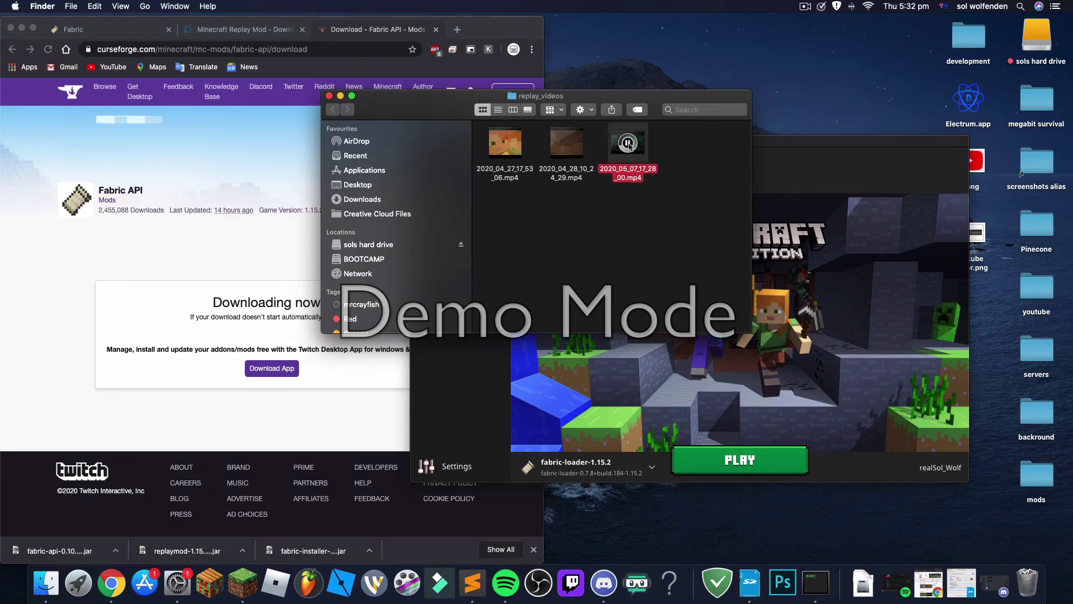
{"action": "left_click", "coordinate": [674, 208]}
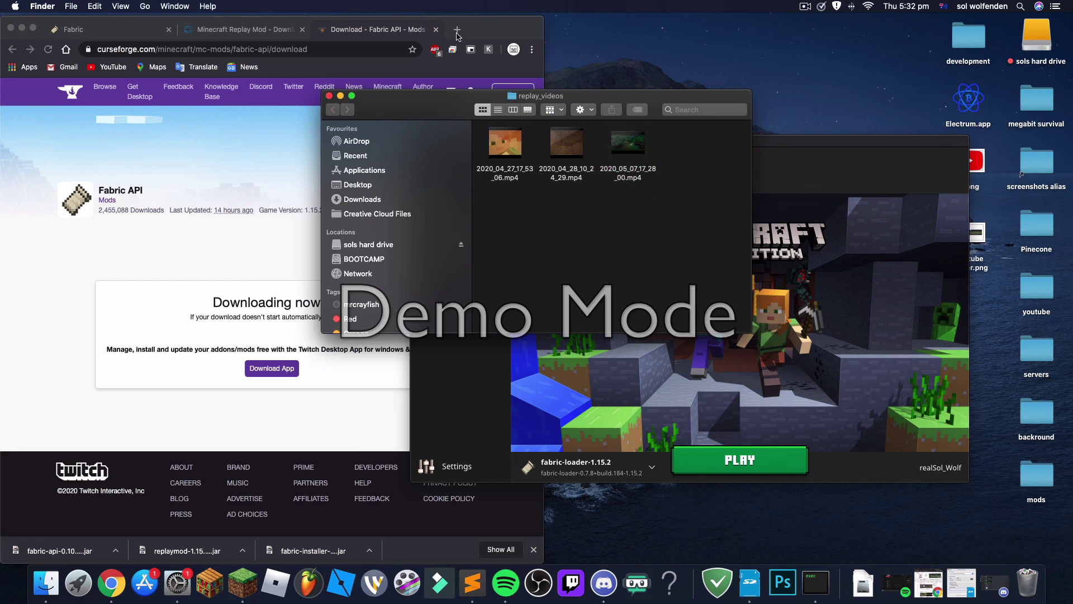